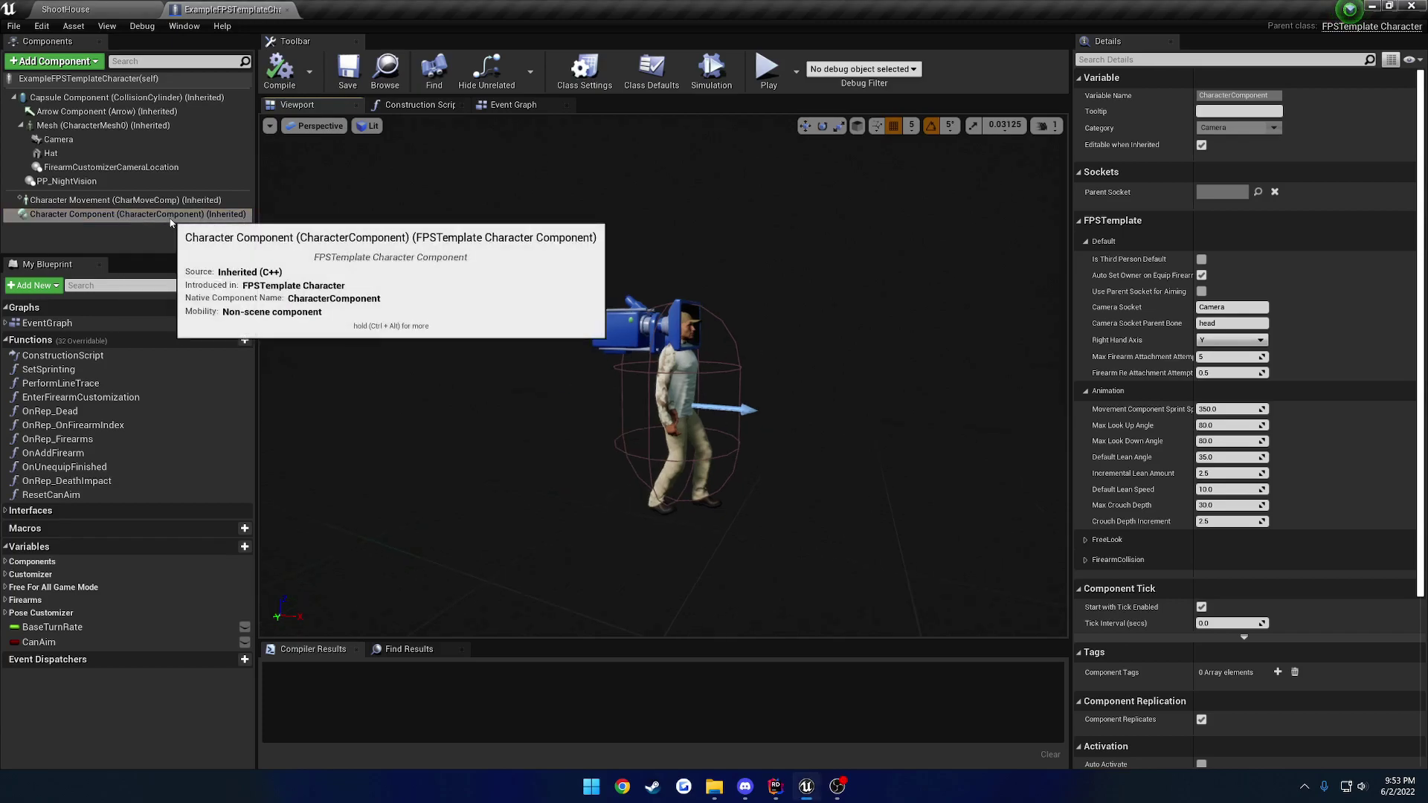
Step: Open the character's event graph and examine the firearm customizer, firearm spawning and customizer widget nodes
left_click(513, 105)
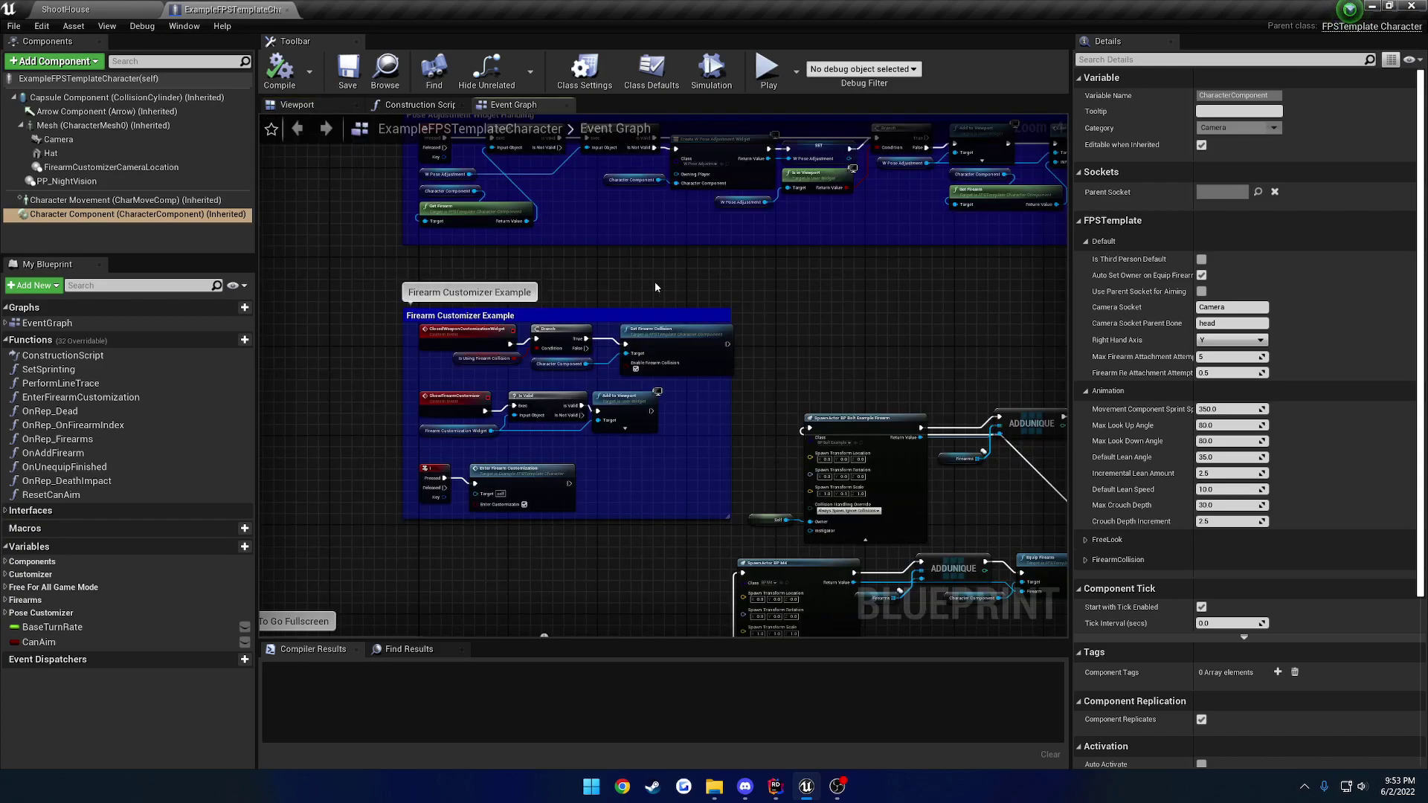
right_click_drag(765, 428, 807, 329)
scroll(607, 360, "up", 4)
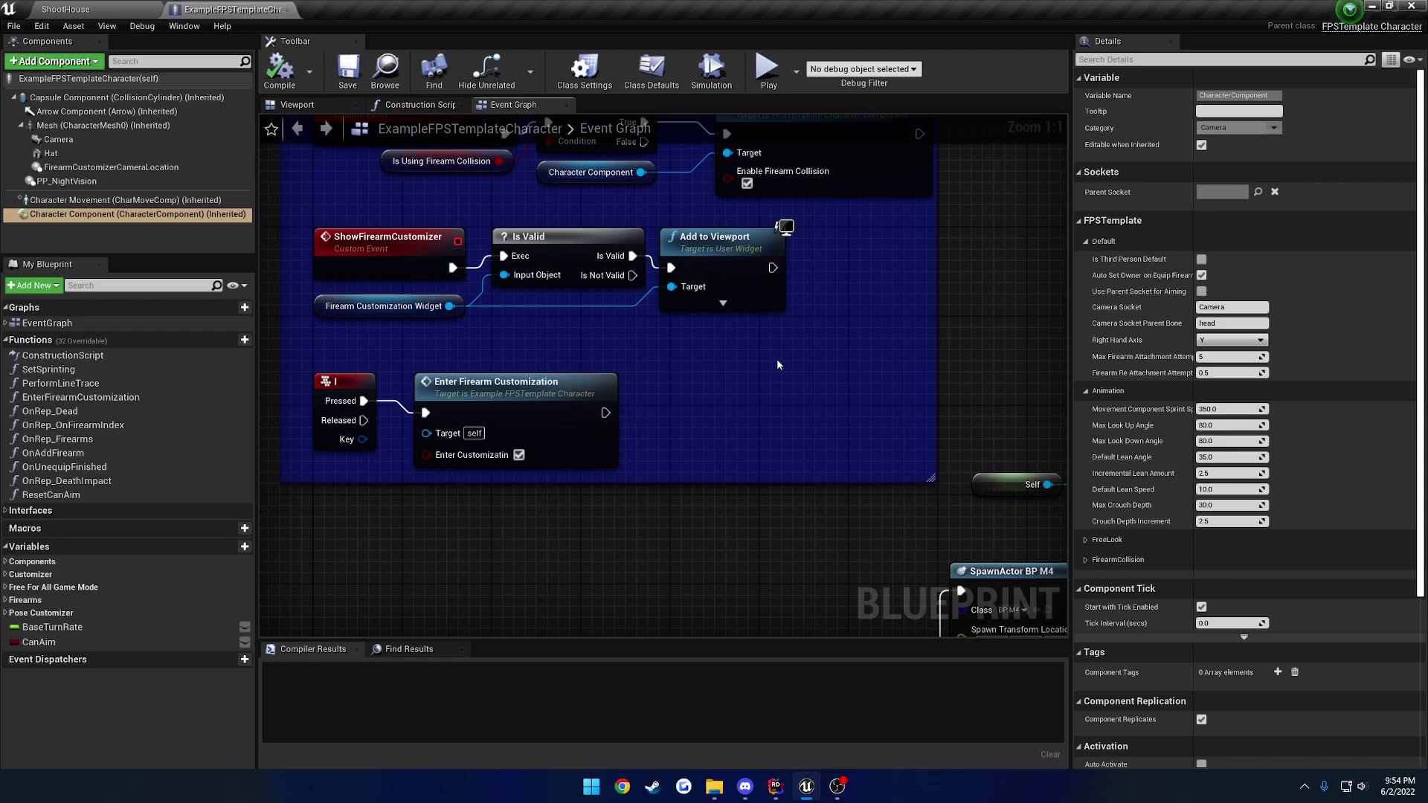
right_click_drag(777, 358, 501, 333)
scroll(515, 422, "down", 3)
right_click_drag(514, 422, 587, 264)
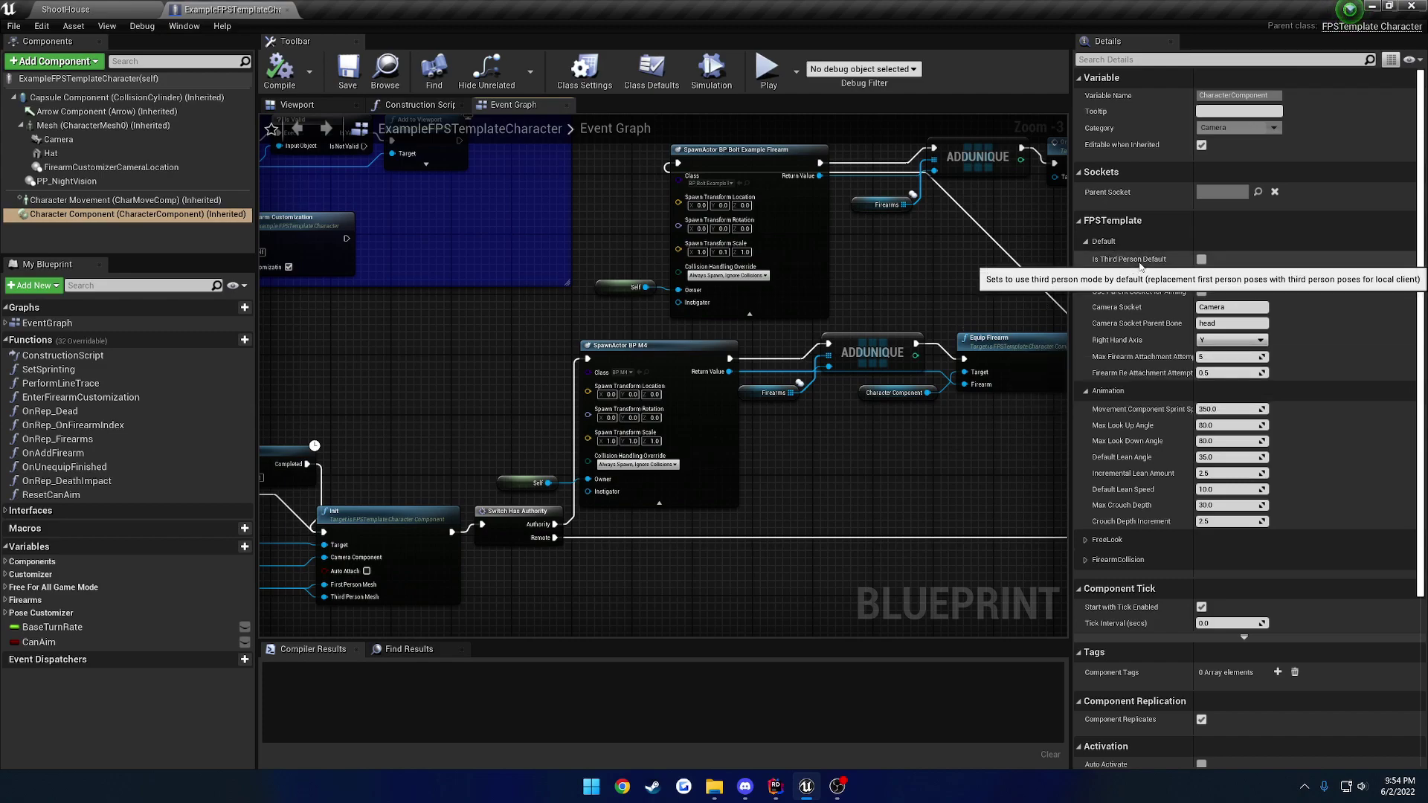
right_click_drag(991, 294, 316, 310)
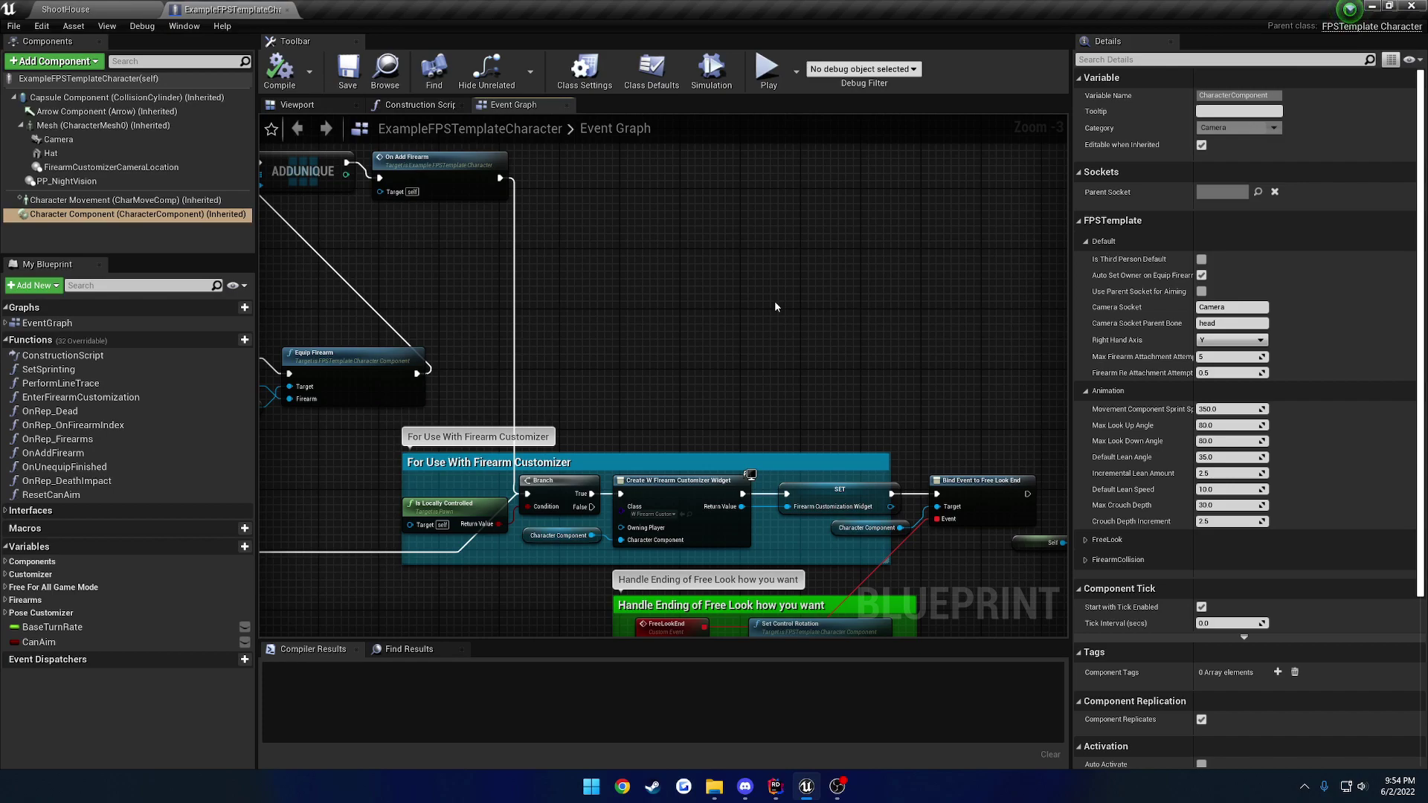
Step: Open the BP_M4 blueprint from the M4 firearms folder and expand its FPSTemplate Poses settings
left_click(98, 10)
left_click(312, 618)
double_click(381, 698)
double_click(382, 691)
double_click(382, 688)
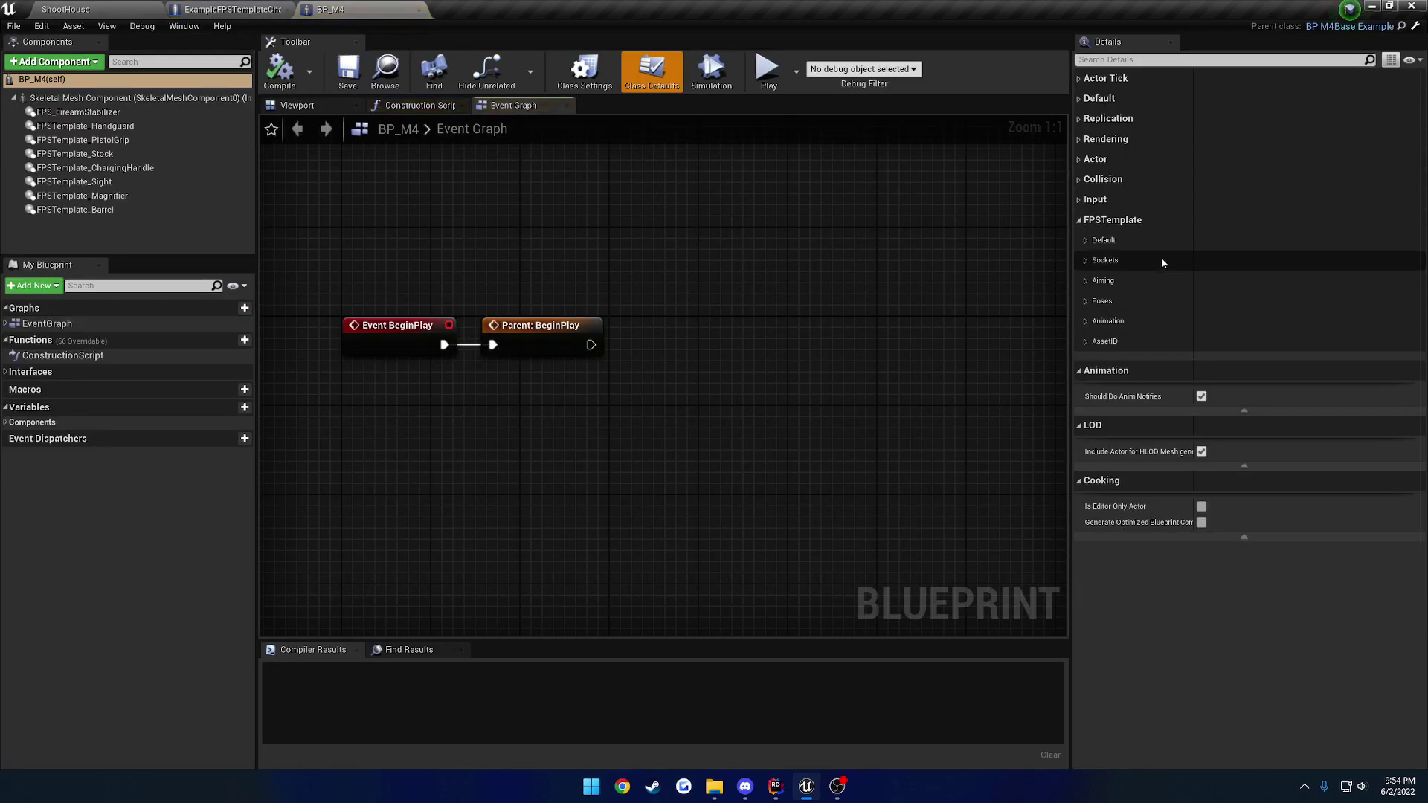
left_click(1086, 302)
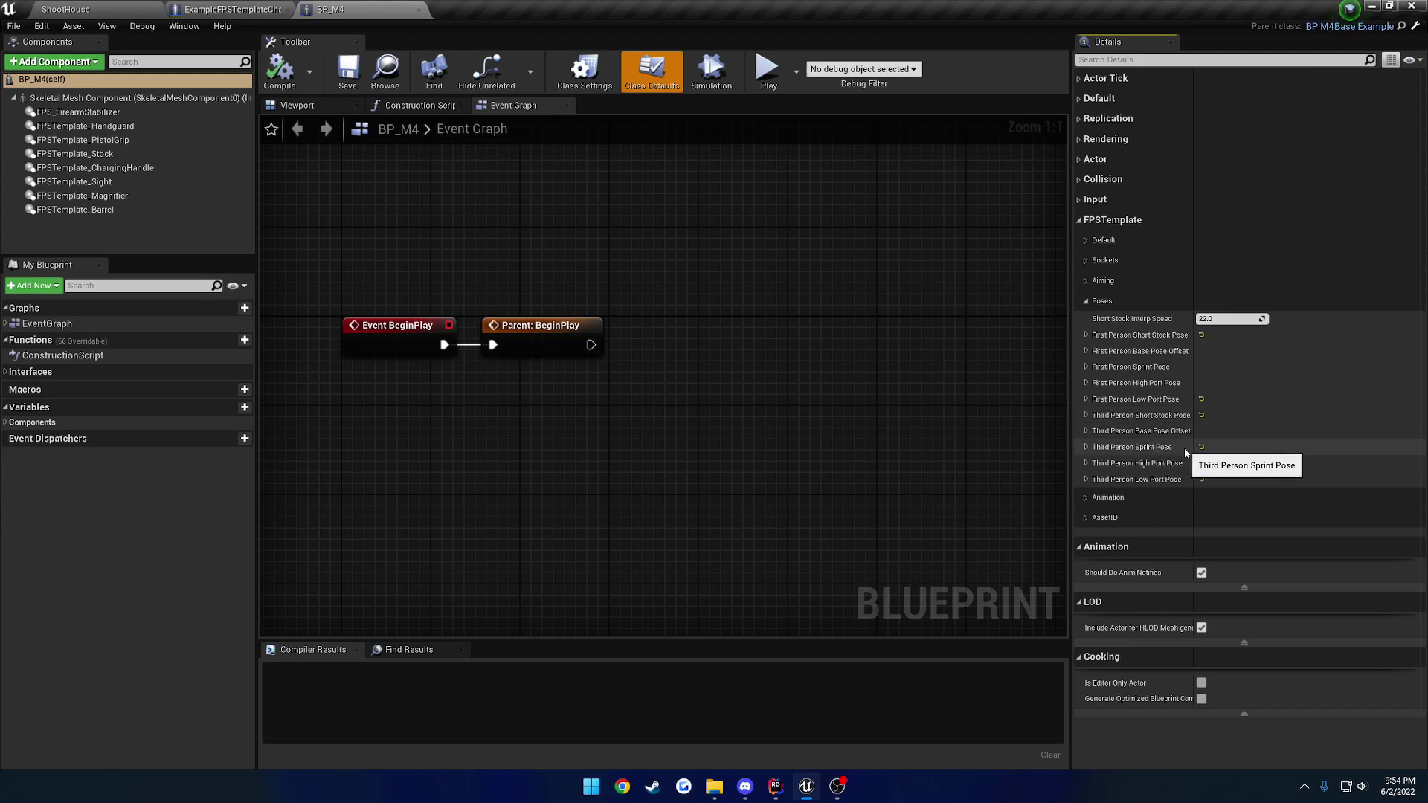
Step: Return to the character blueprint and widen the property name column in the component details
left_click(245, 8)
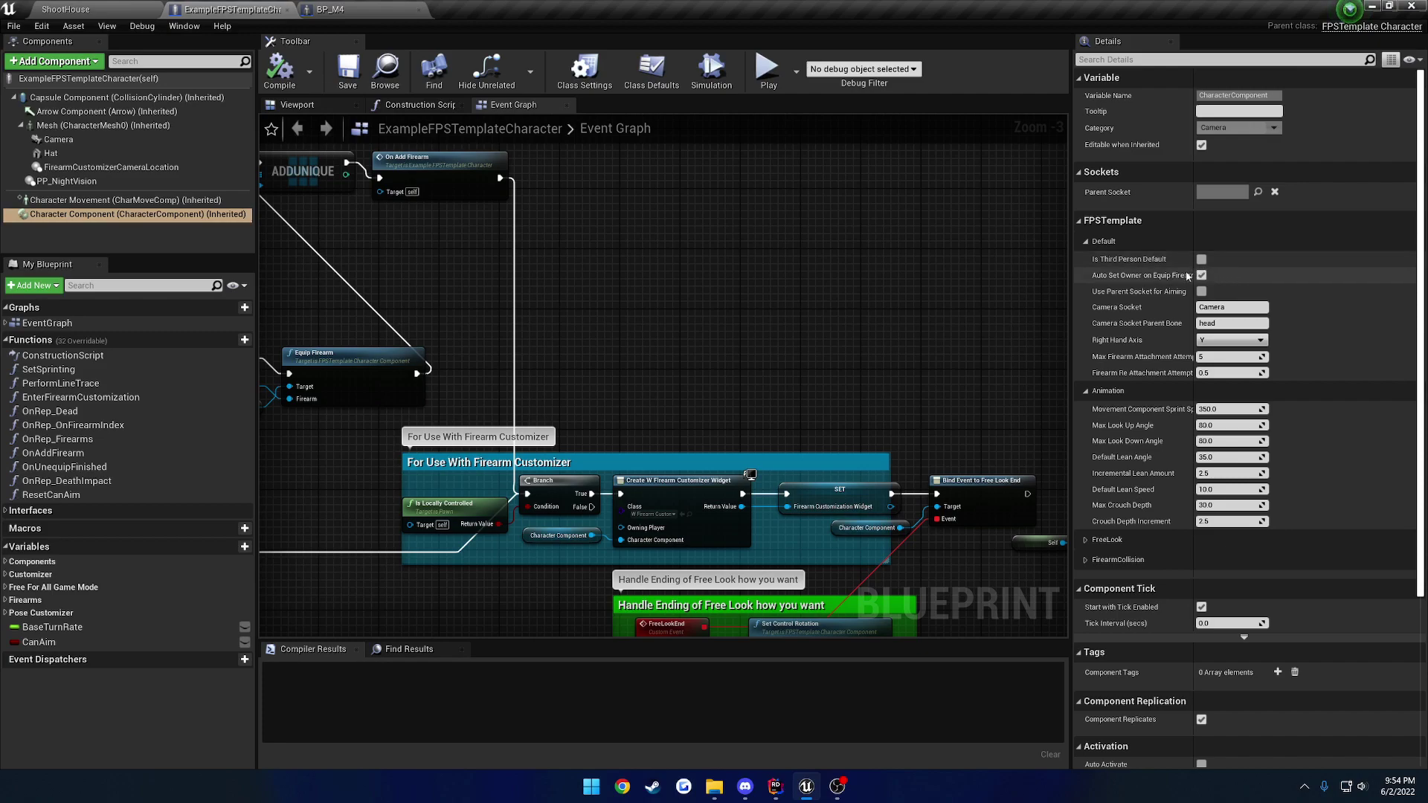
left_click_drag(1193, 242, 1238, 283)
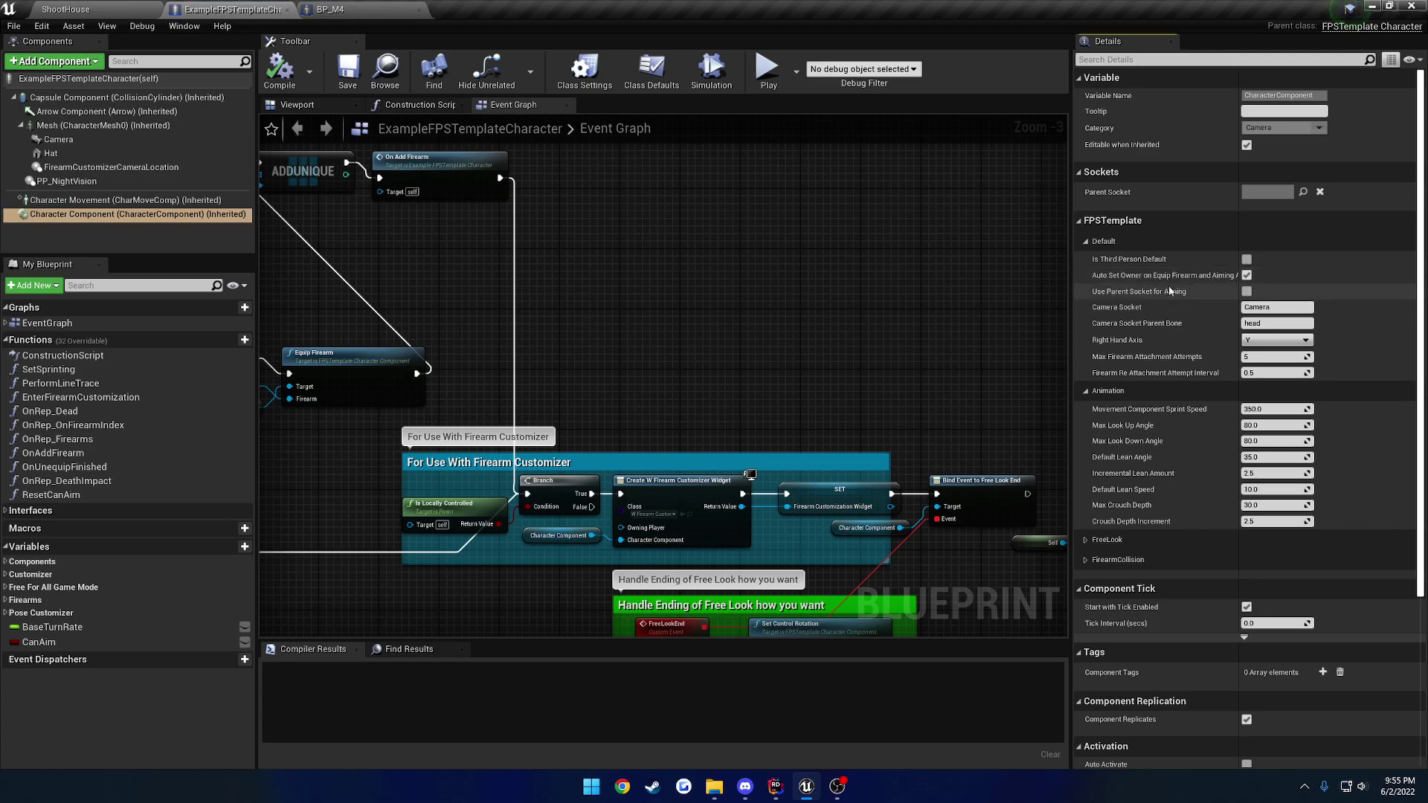
Step: Find the Set Owner node in the character's firearm pickup logic and follow its chain through to Equip Firearm
right_click_drag(399, 367, 623, 128)
mouse_move(795, 494)
right_mouse_down()
mouse_move(756, 405)
mouse_move(485, 128)
mouse_move(631, 326)
right_mouse_up()
scroll(788, 368, "down", 4)
right_click_drag(865, 389, 355, 306)
scroll(554, 354, "up", 6)
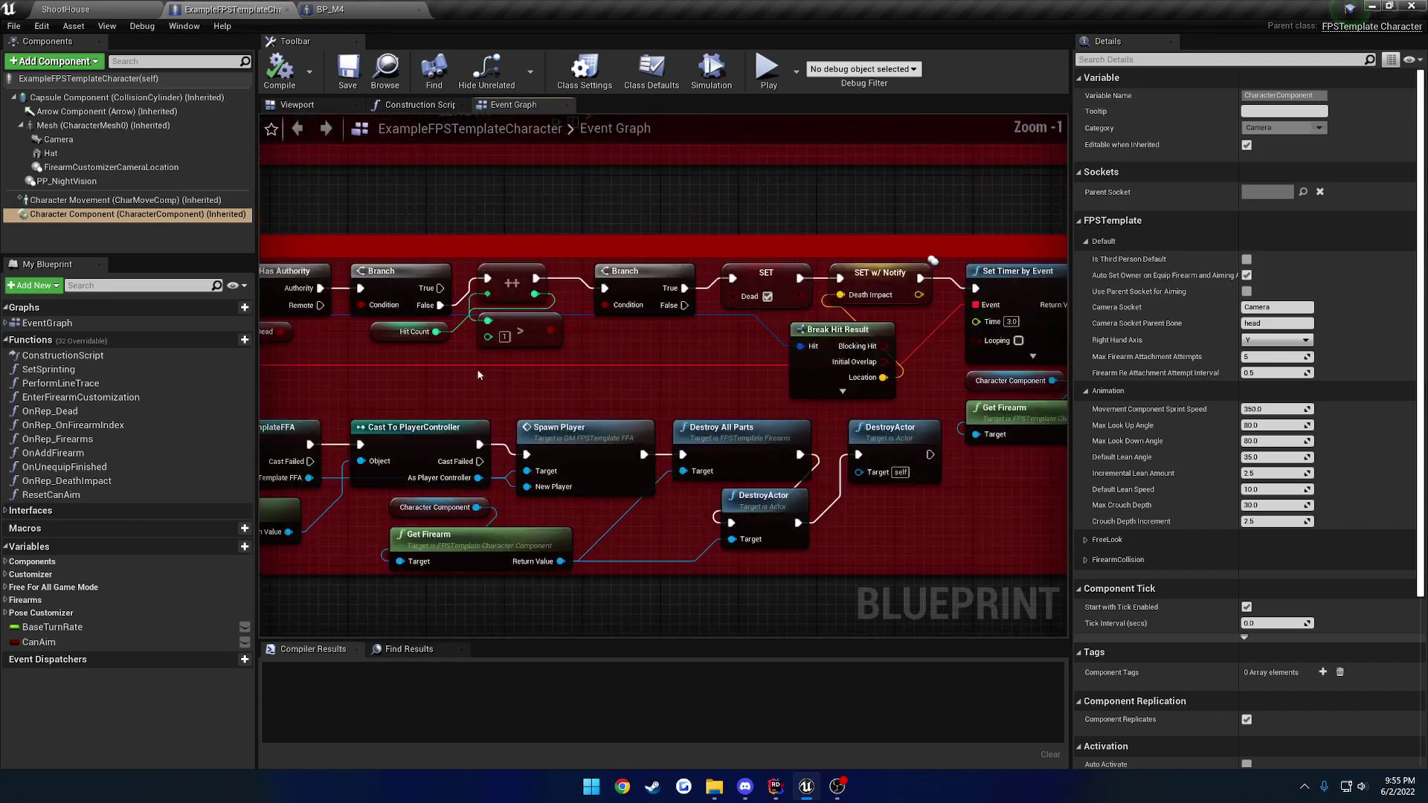
right_click_drag(465, 367, 805, 285)
mouse_move(736, 134)
right_mouse_down()
mouse_move(711, 406)
mouse_move(641, 538)
mouse_move(530, 525)
mouse_move(415, 431)
mouse_move(695, 409)
mouse_move(679, 424)
mouse_move(633, 416)
right_mouse_up()
left_click(372, 335)
left_click_drag(855, 439, 802, 286)
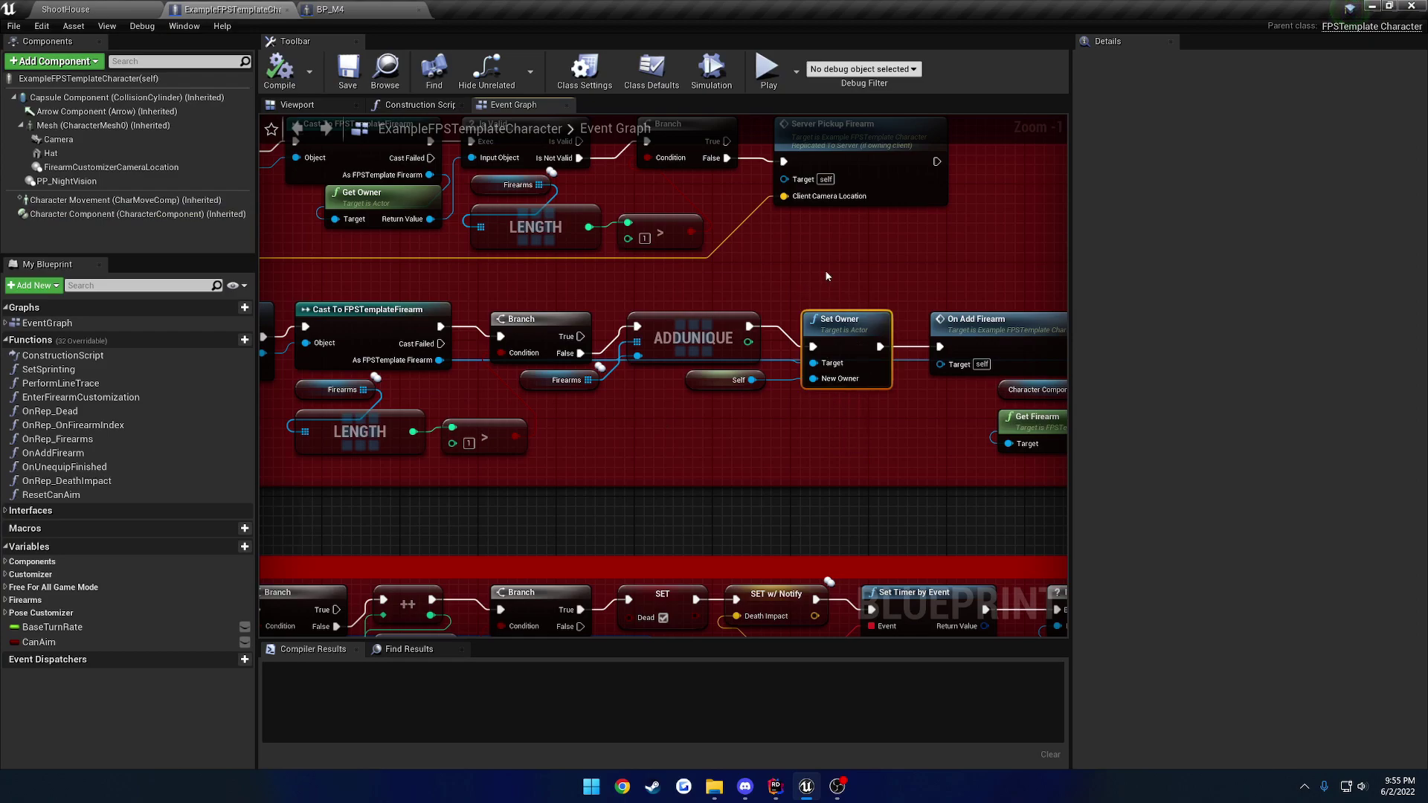
right_click_drag(824, 273, 376, 275)
right_click_drag(823, 326, 570, 330)
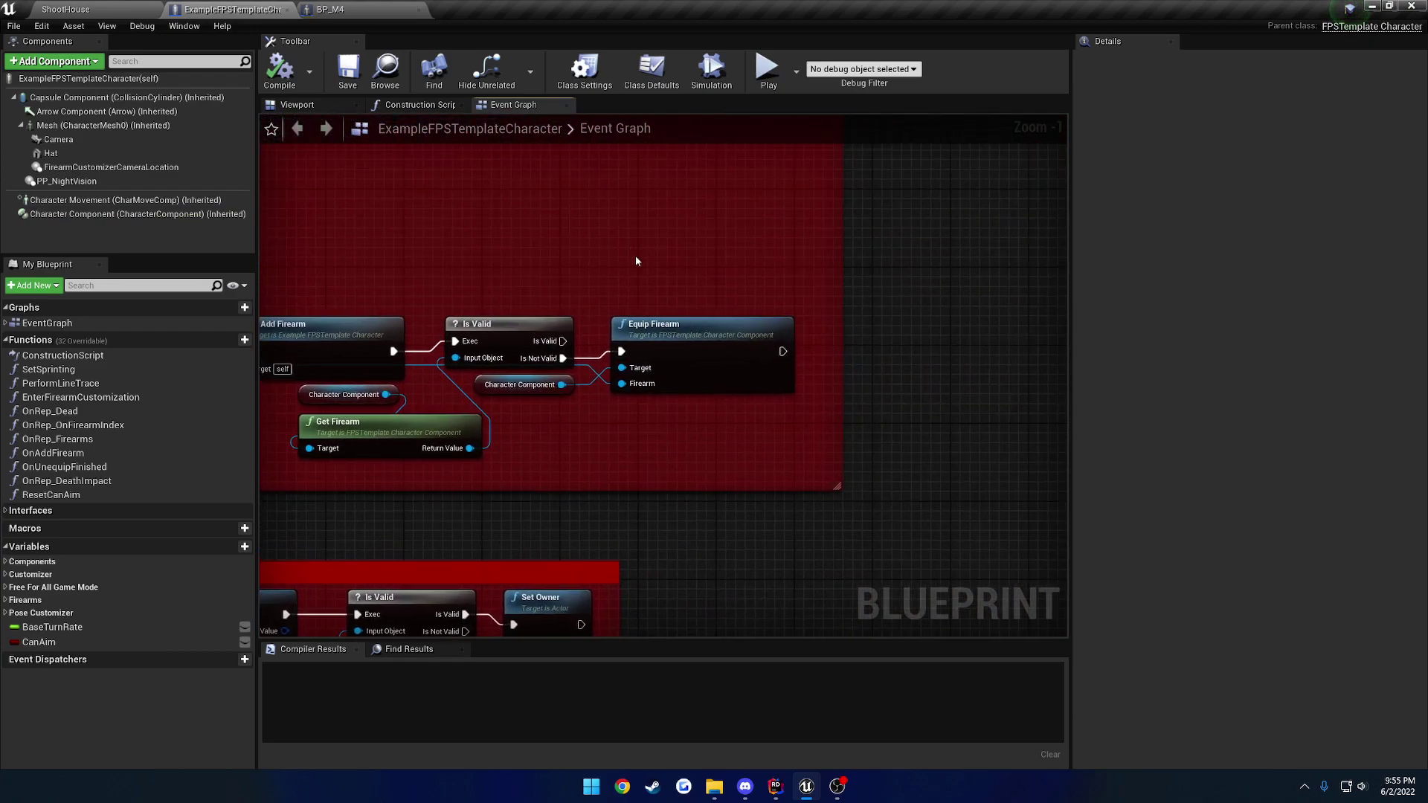
Step: Show the Character Component's details again and review its Camera Socket and Camera Socket Parent Bone settings
left_click_drag(641, 272, 691, 448)
left_click(201, 201)
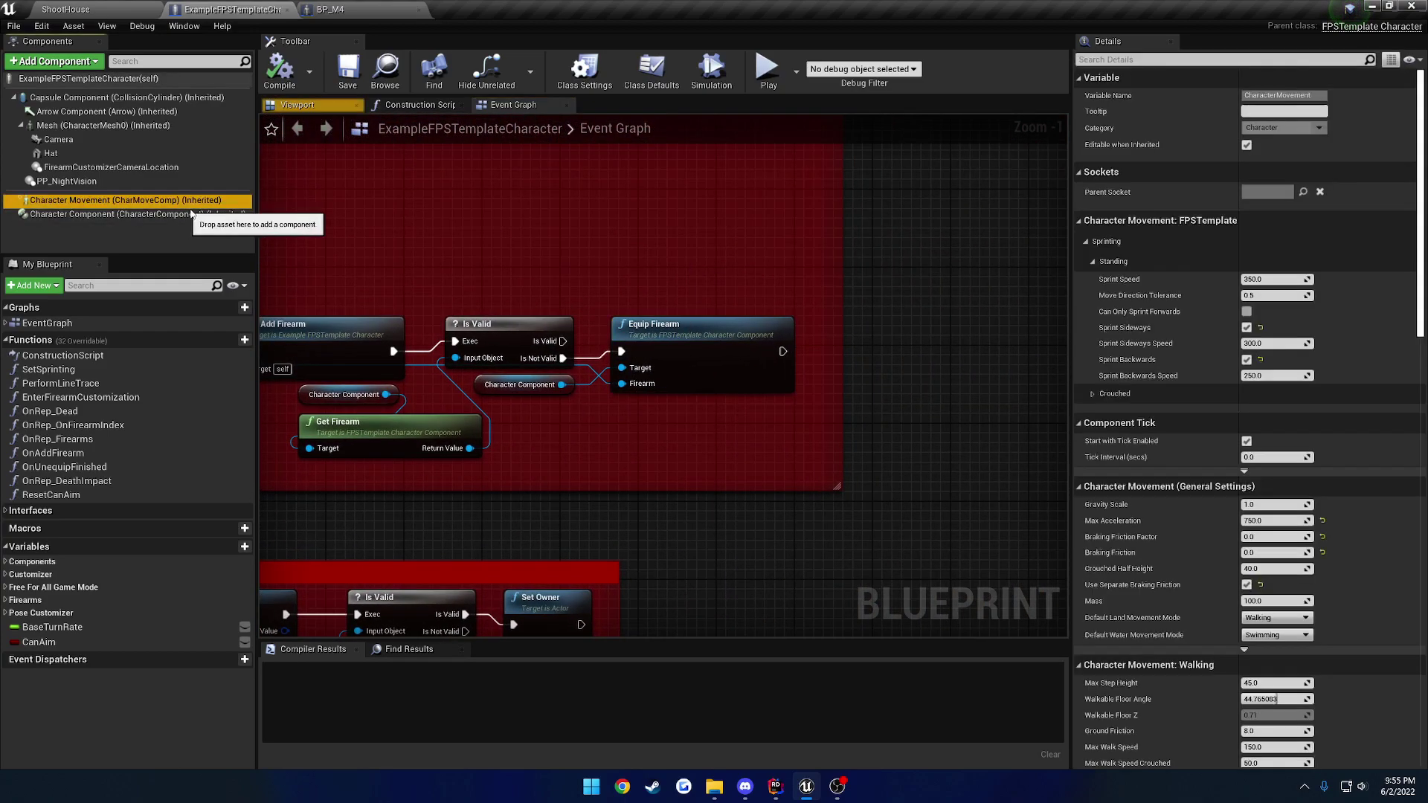
left_click_drag(704, 274, 749, 414)
left_click(191, 218)
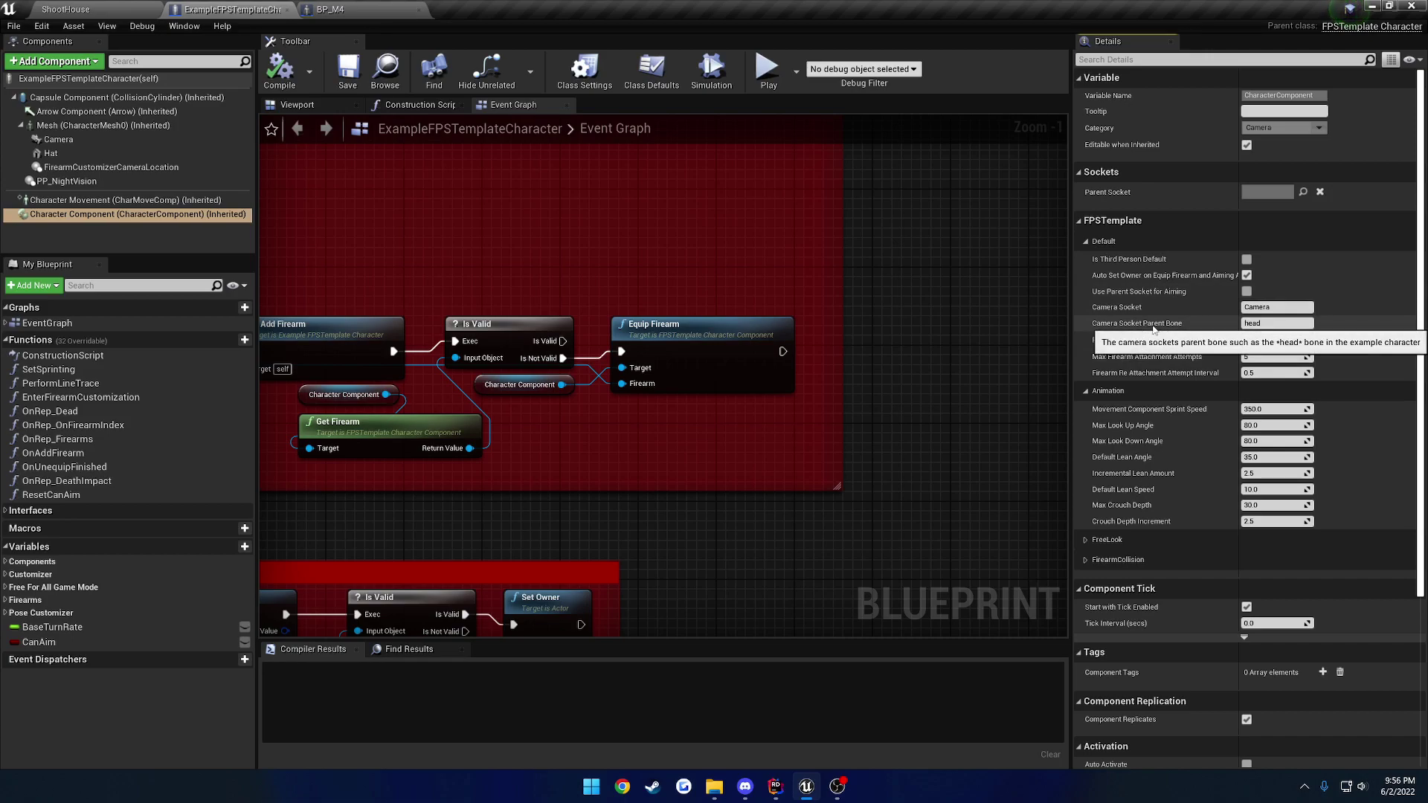
left_click(1287, 309)
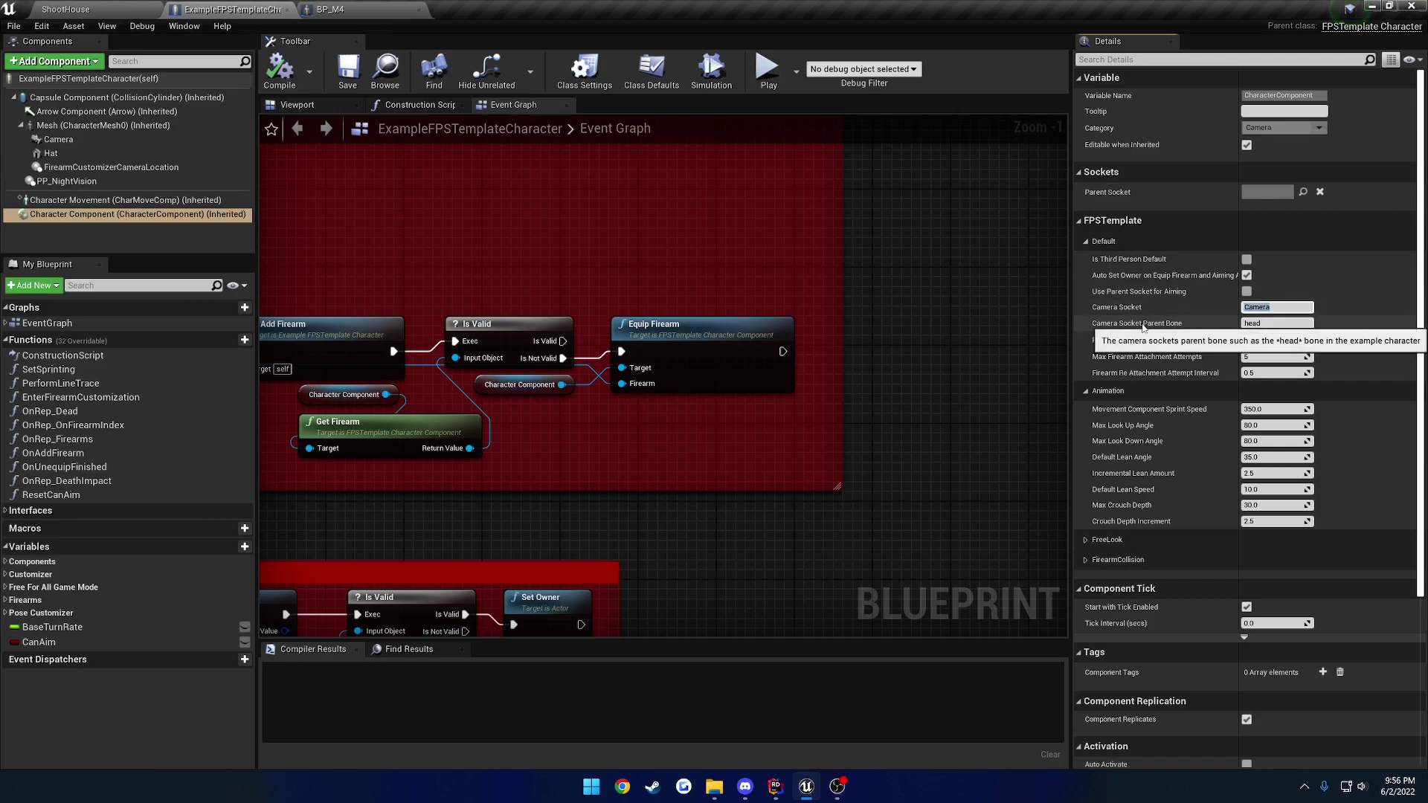
left_click(971, 334)
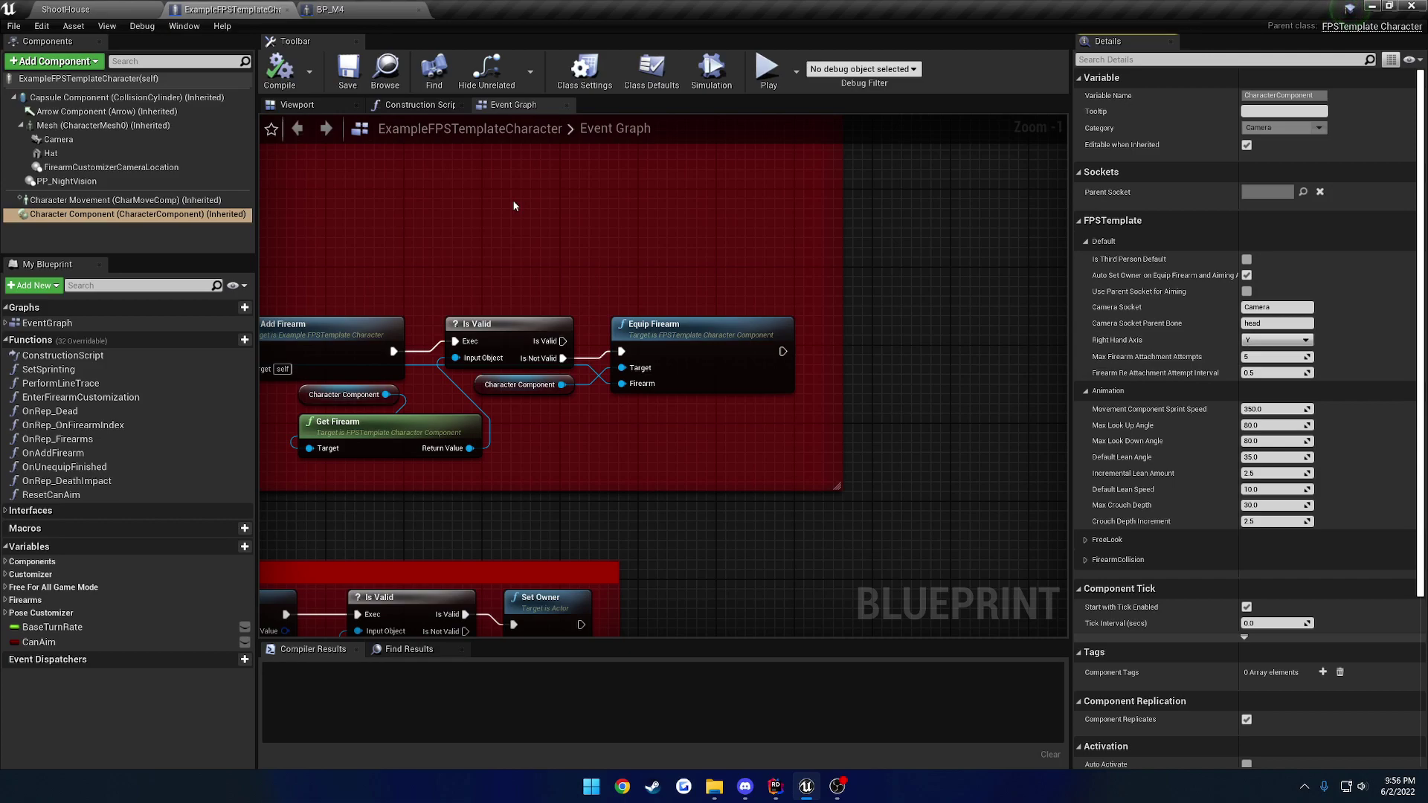
Step: Switch to the BP_M4 blueprint and expand its FPSTemplate Default and Camera Settings groups
left_click(350, 10)
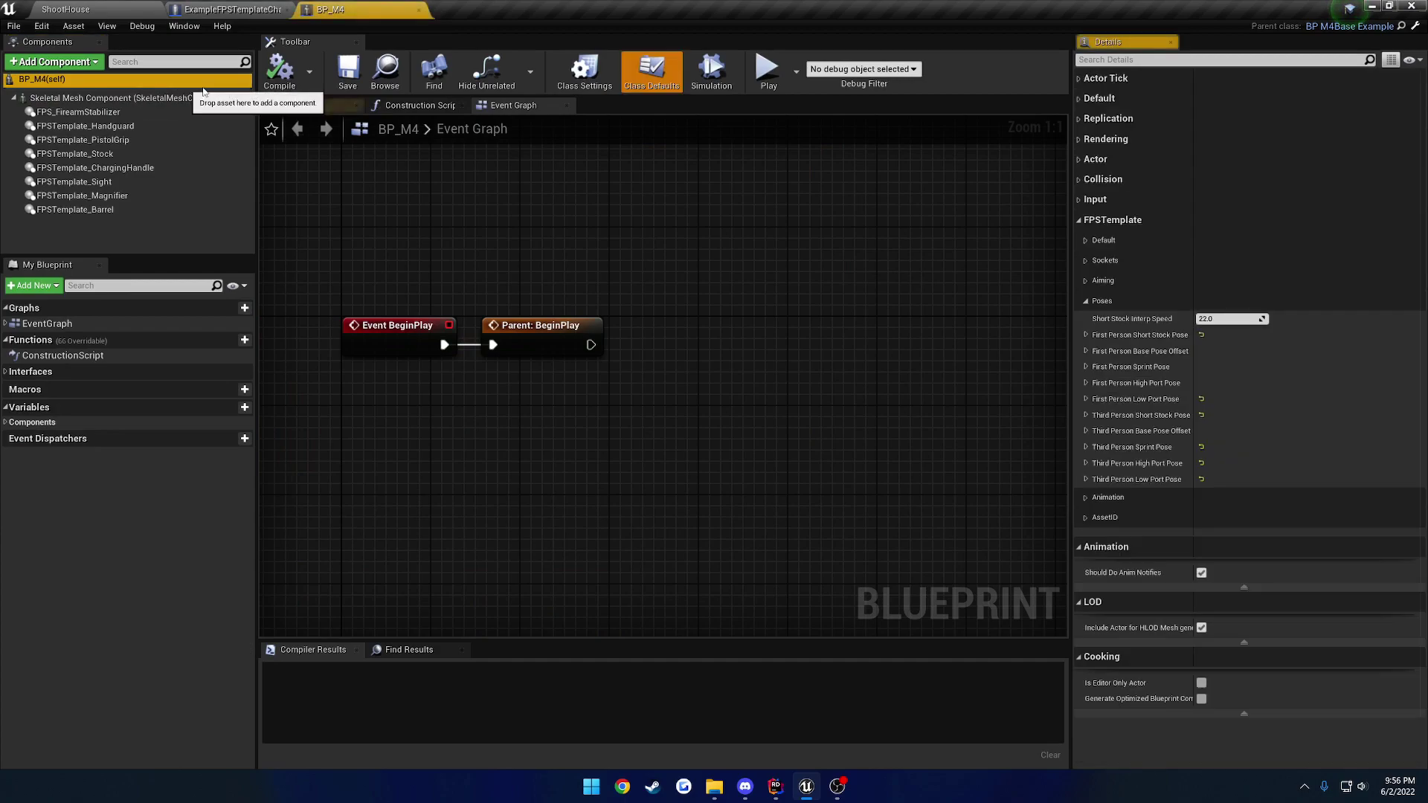
left_click(1086, 240)
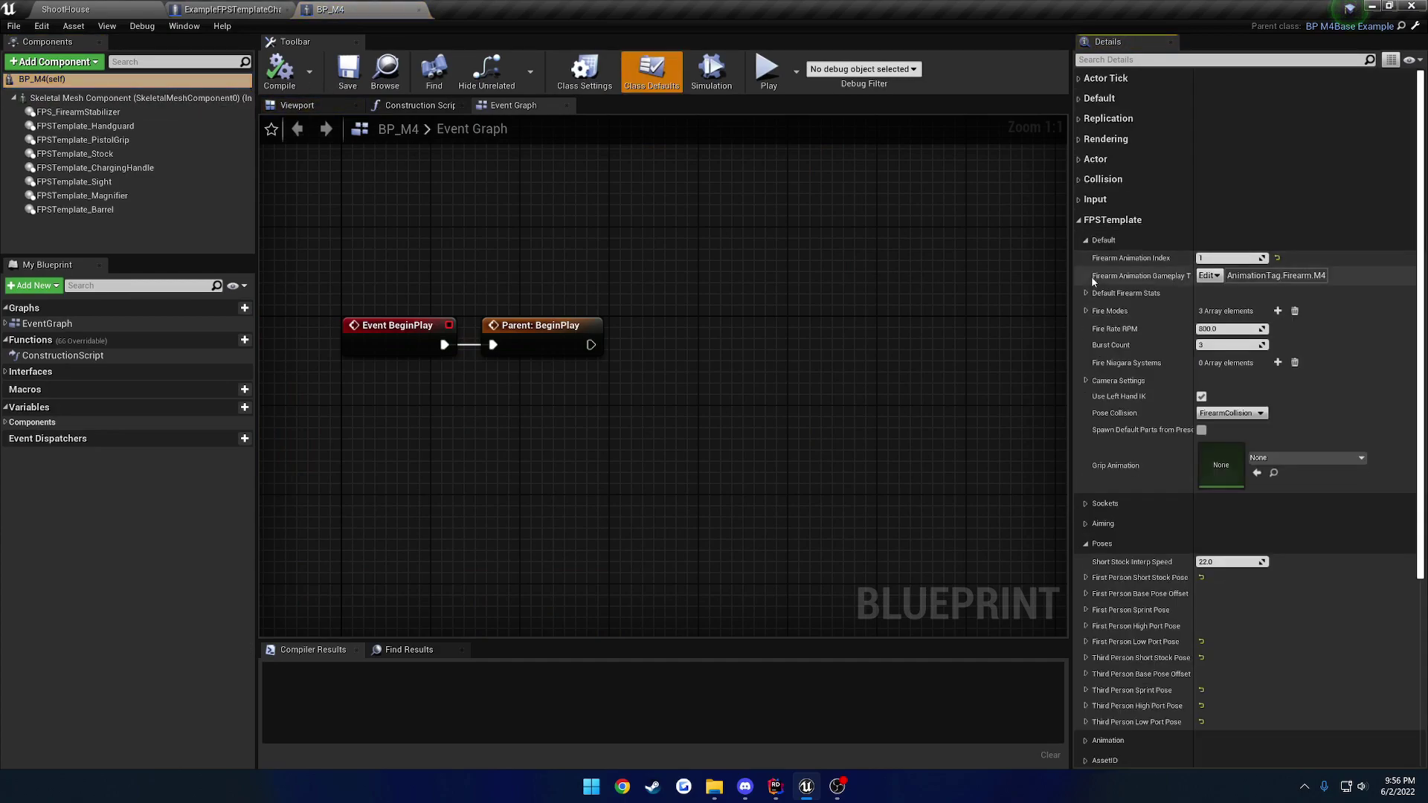
left_click(1086, 380)
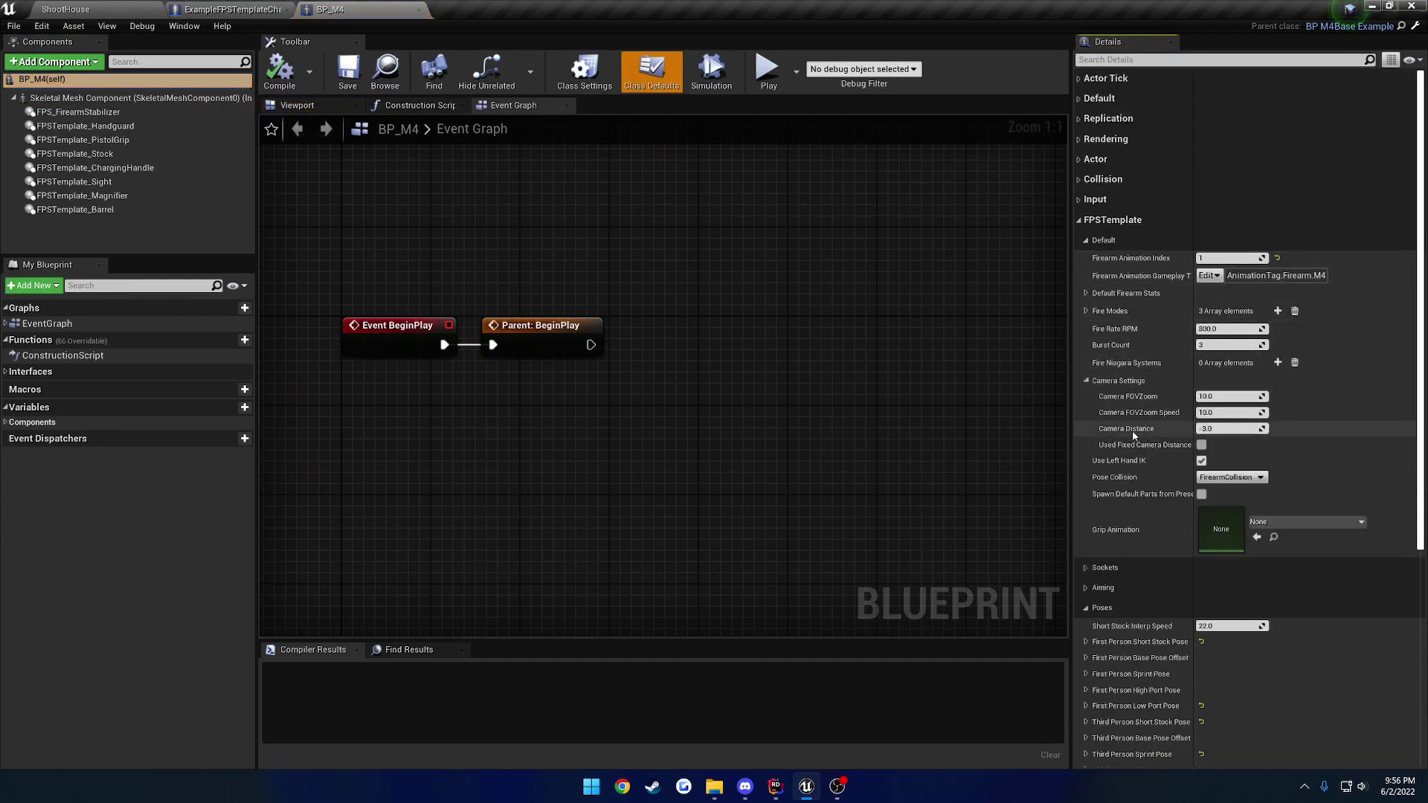
Step: Browse to Firearms > FirearmParts > Sights in the project content and open the BP_HoloSight blueprint
left_click(112, 11)
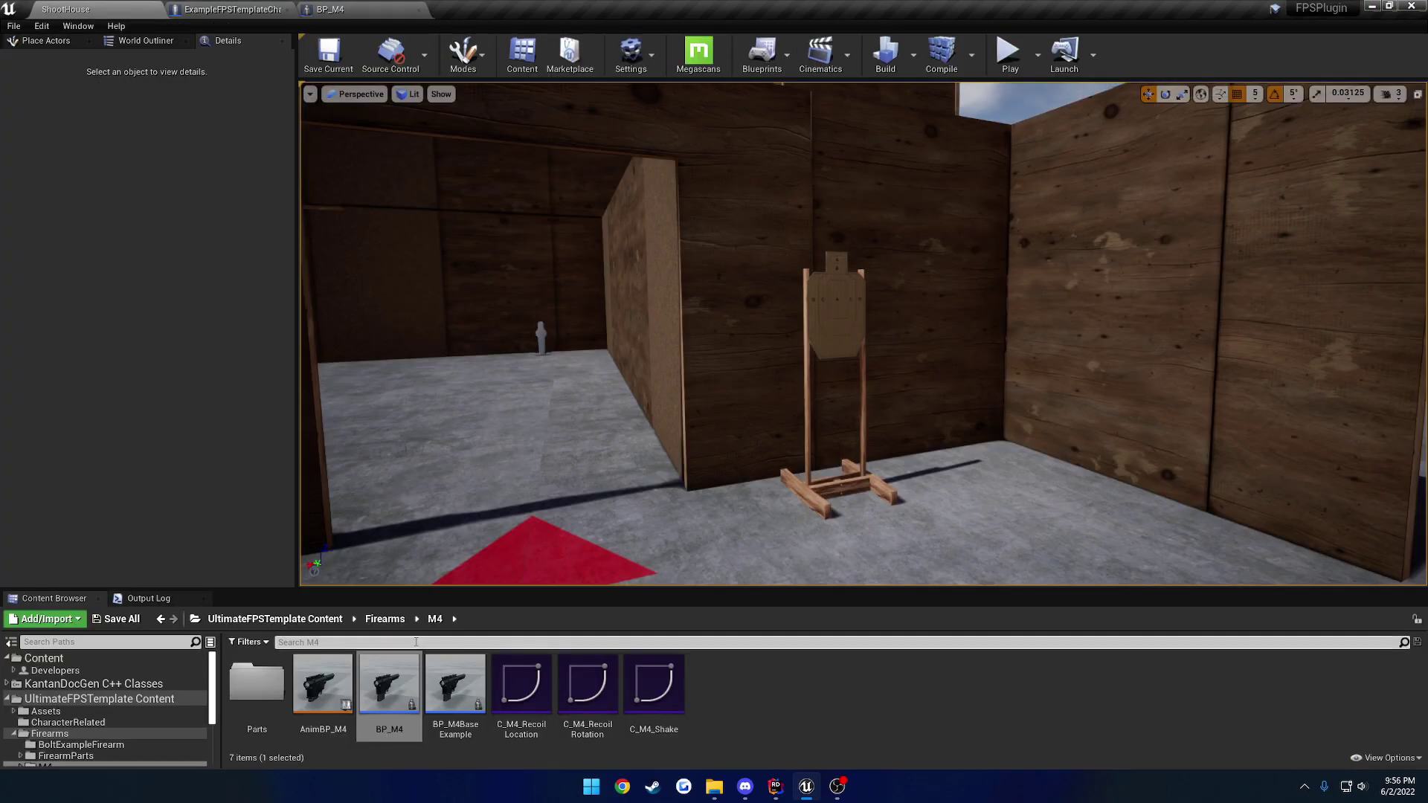
left_click(308, 619)
double_click(389, 681)
double_click(322, 681)
double_click(456, 681)
key("alt+Left")
double_click(513, 683)
double_click(268, 676)
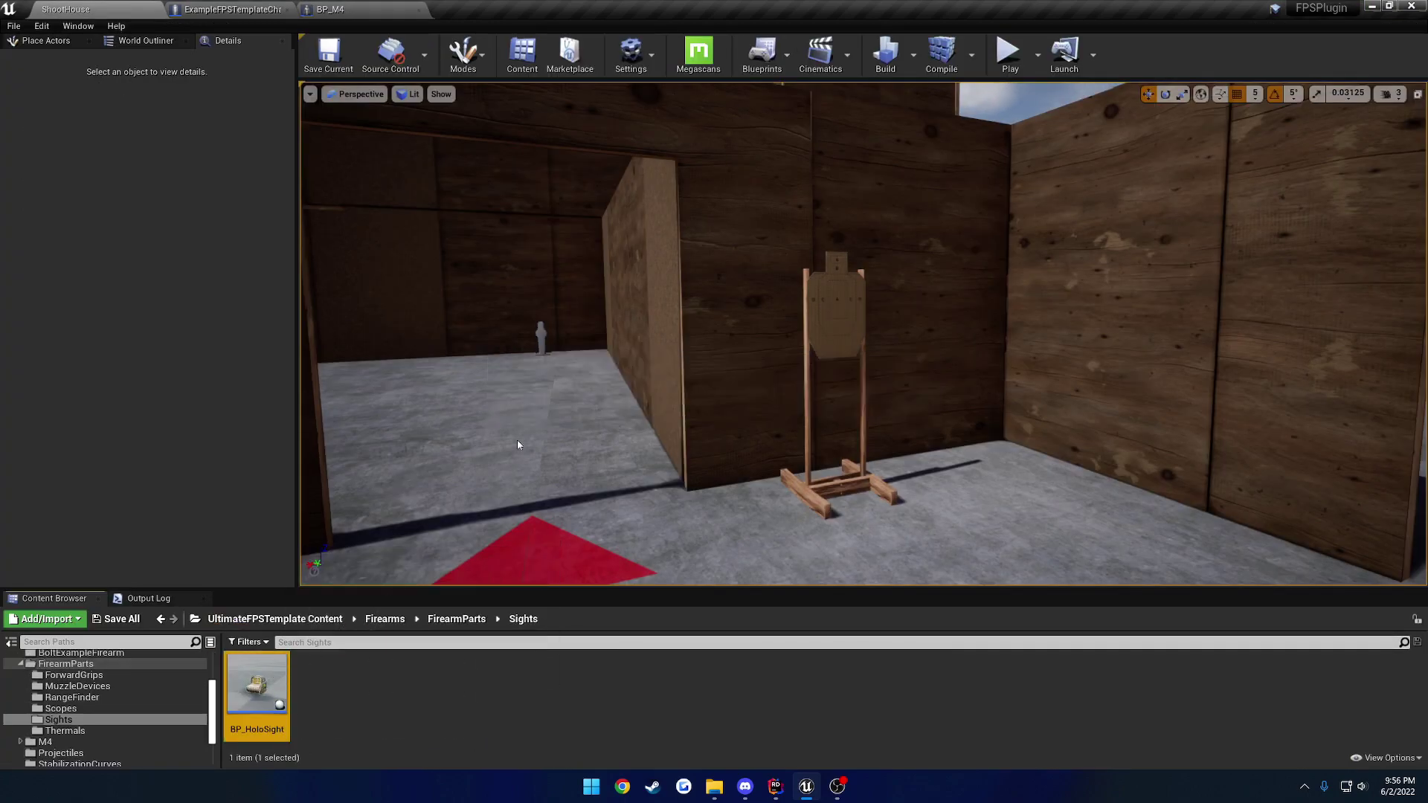
Step: Collapse the holo sight's Reticle Materials and Reticle Settings to inspect its Camera Settings
scroll(1134, 487, "down", 3)
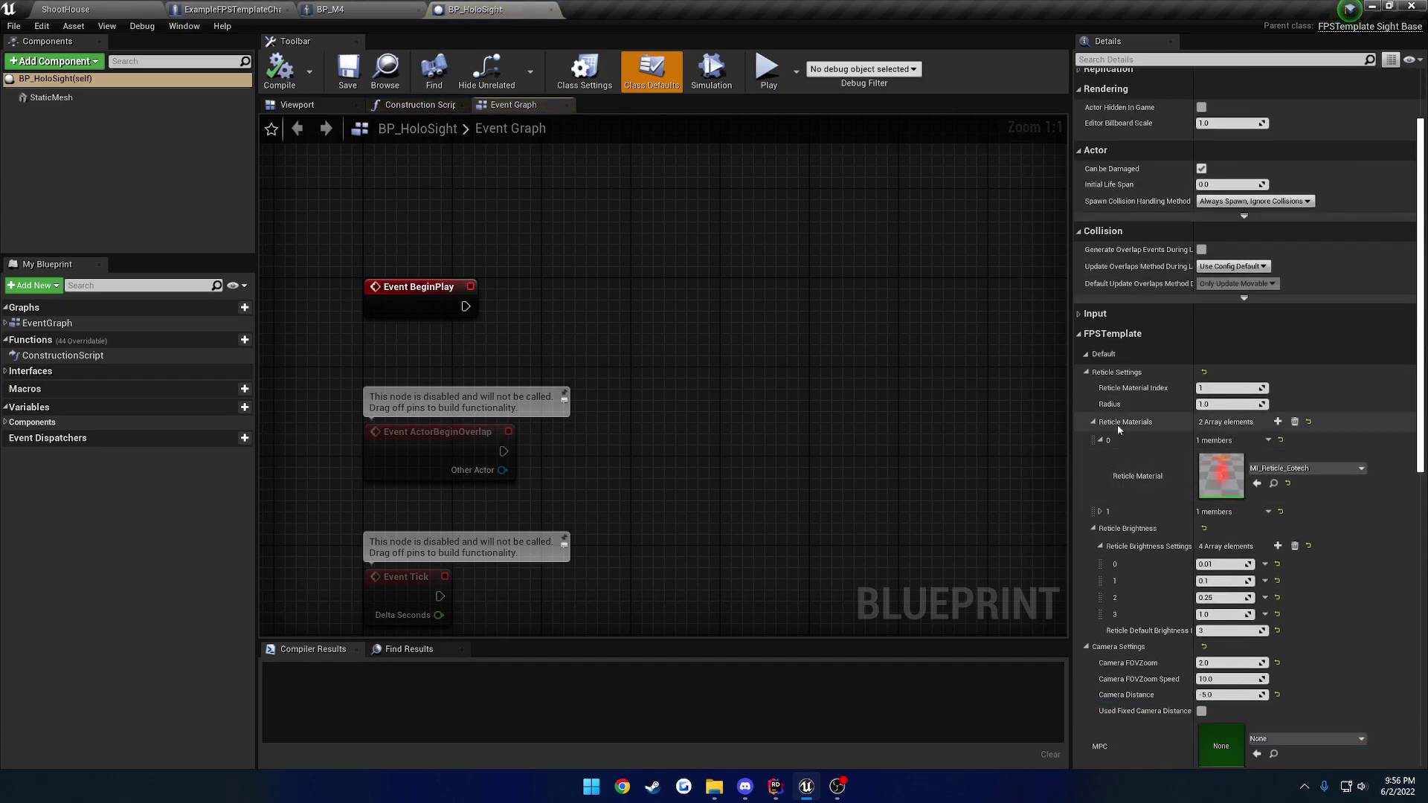
left_click(1093, 423)
left_click(1086, 372)
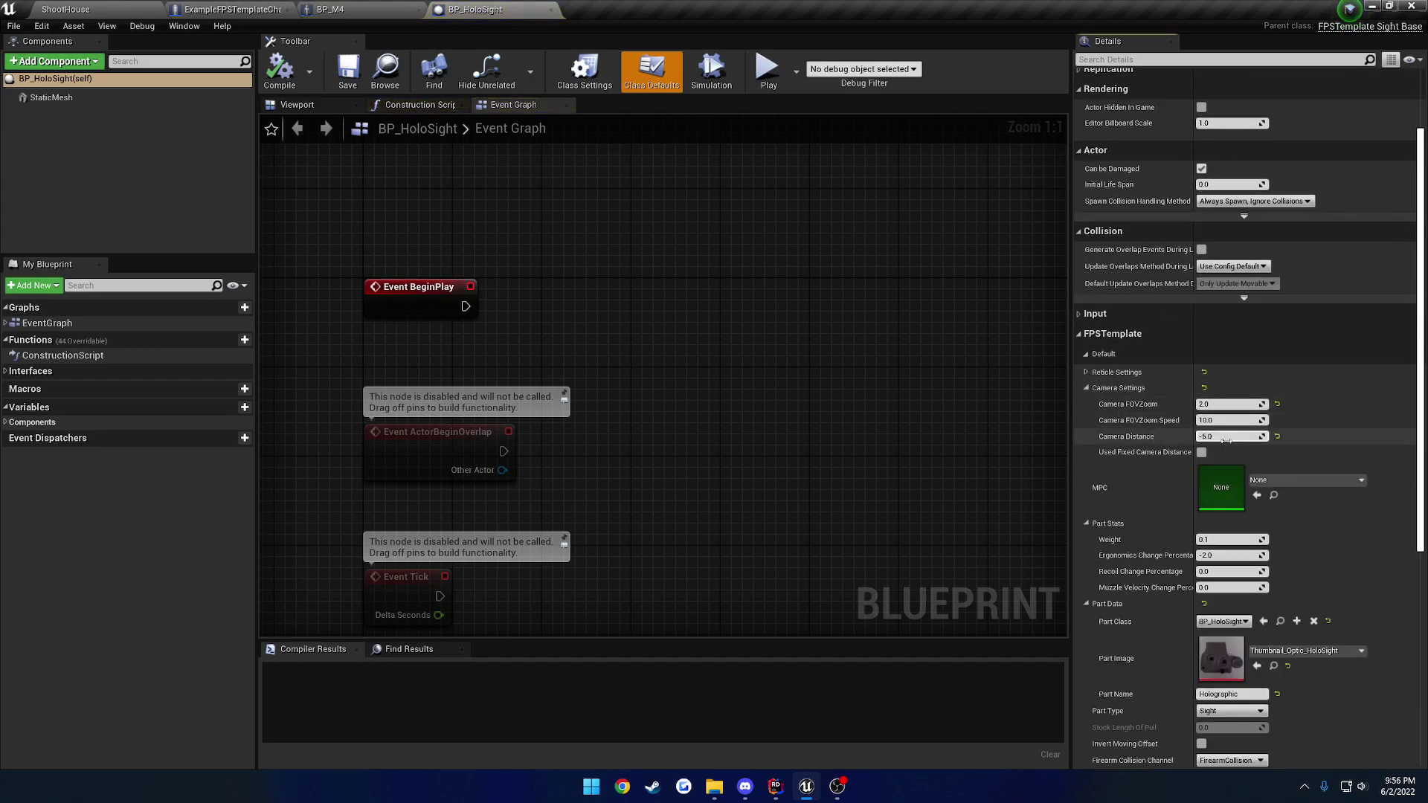
Step: Play-test the ShootHouse level, aim through the holo sight to check the camera distance, and end the session
left_click(82, 10)
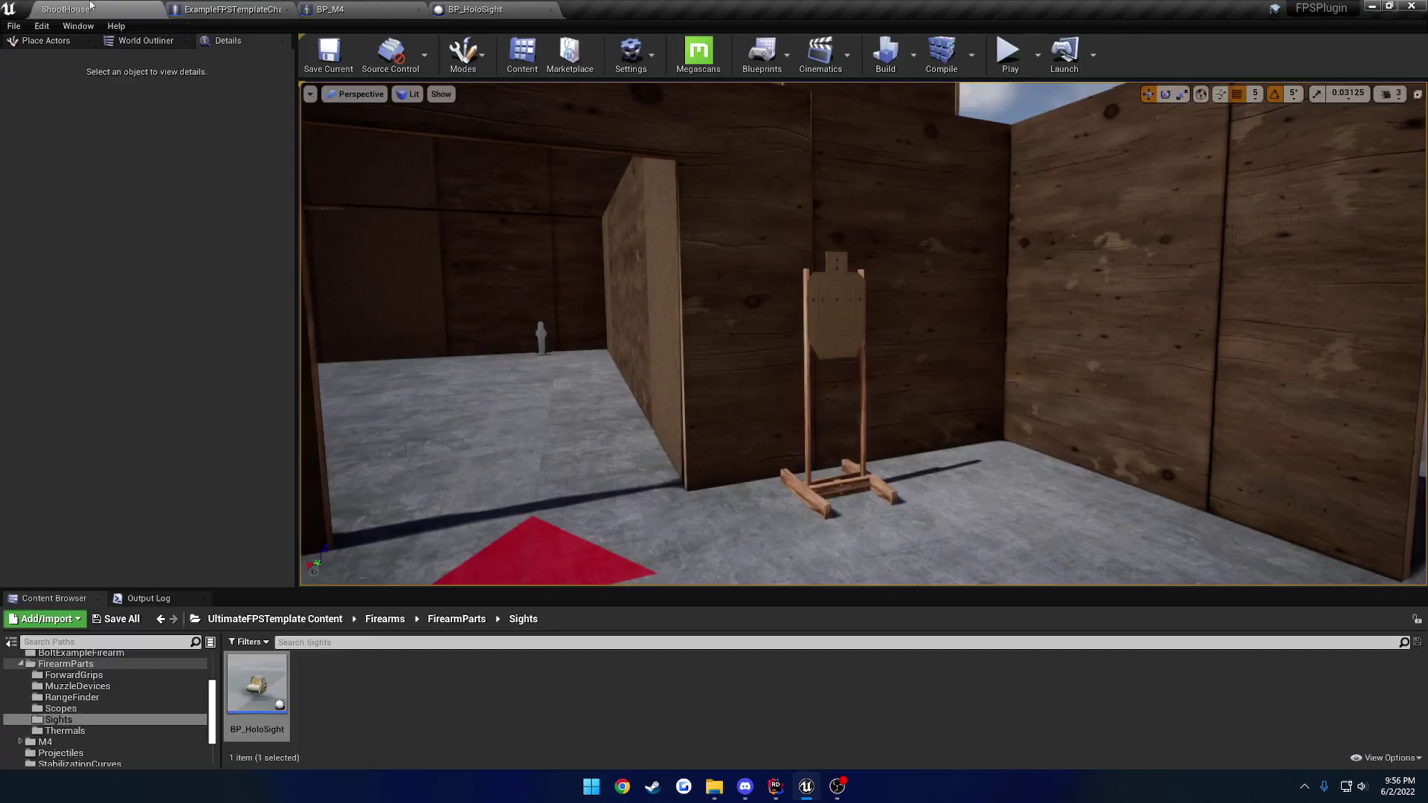
left_click(1009, 57)
left_click(986, 237)
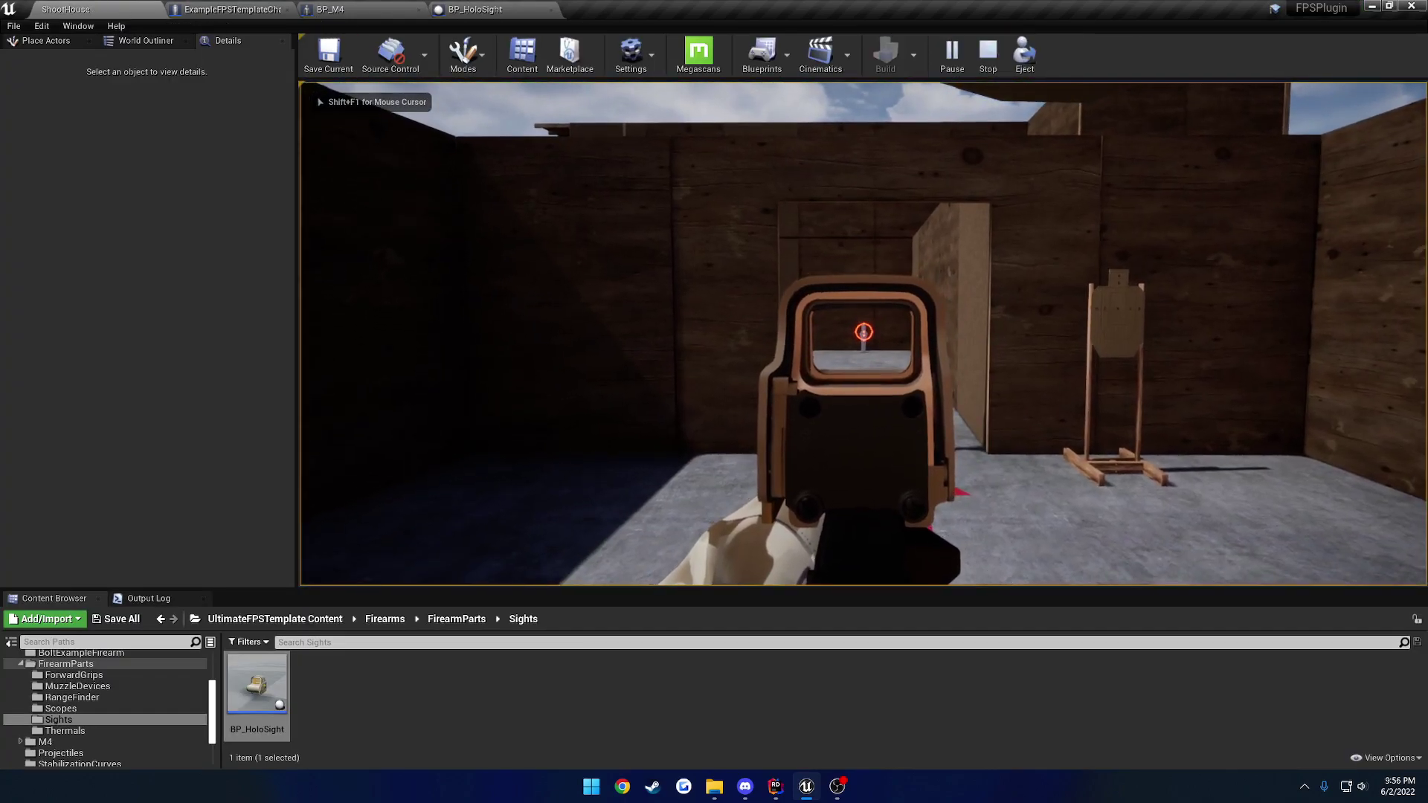
key("Escape")
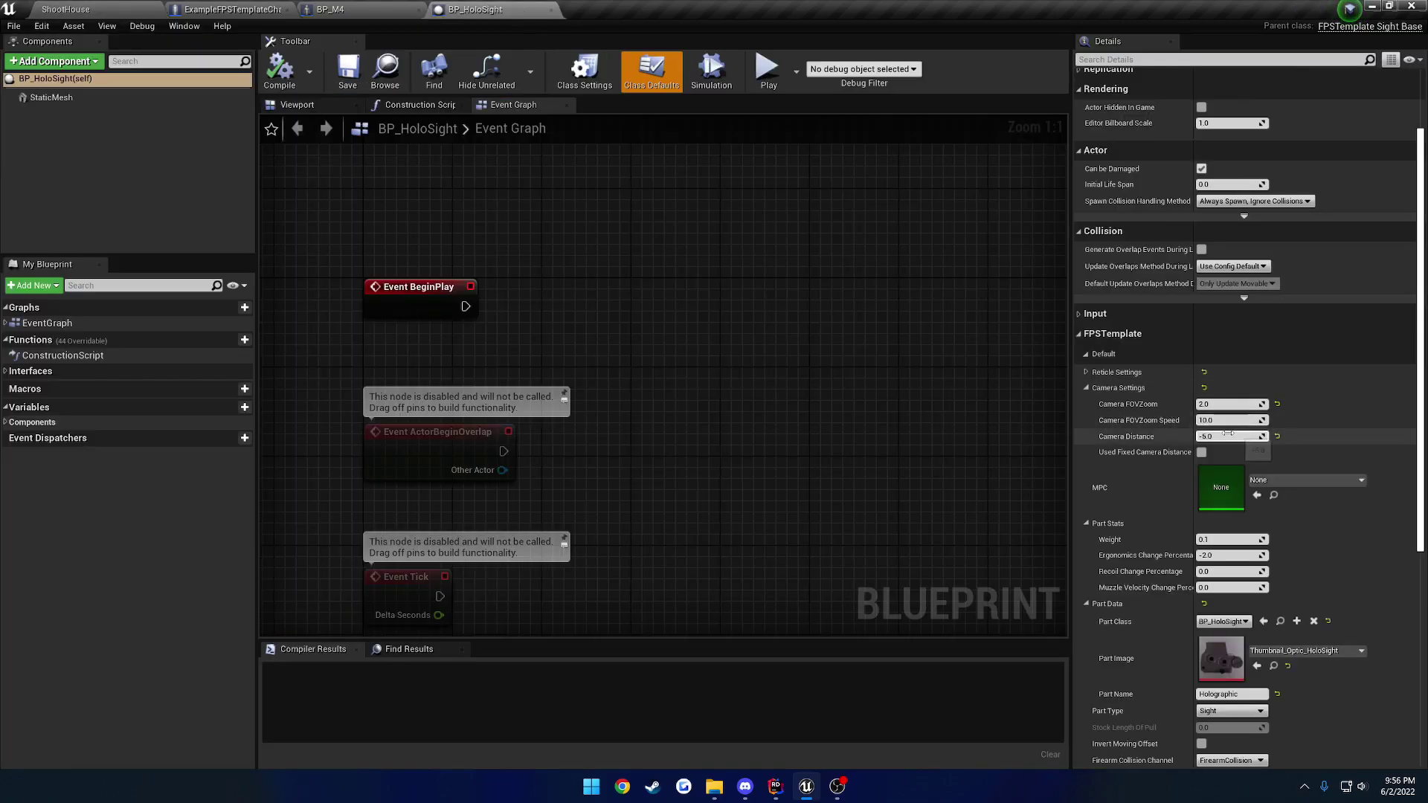
Step: Reset the holo sight's Camera Distance to its default of 0.0, compile, and play-test aiming in the ShootHouse level
left_click(1277, 438)
left_click(279, 71)
left_click(89, 10)
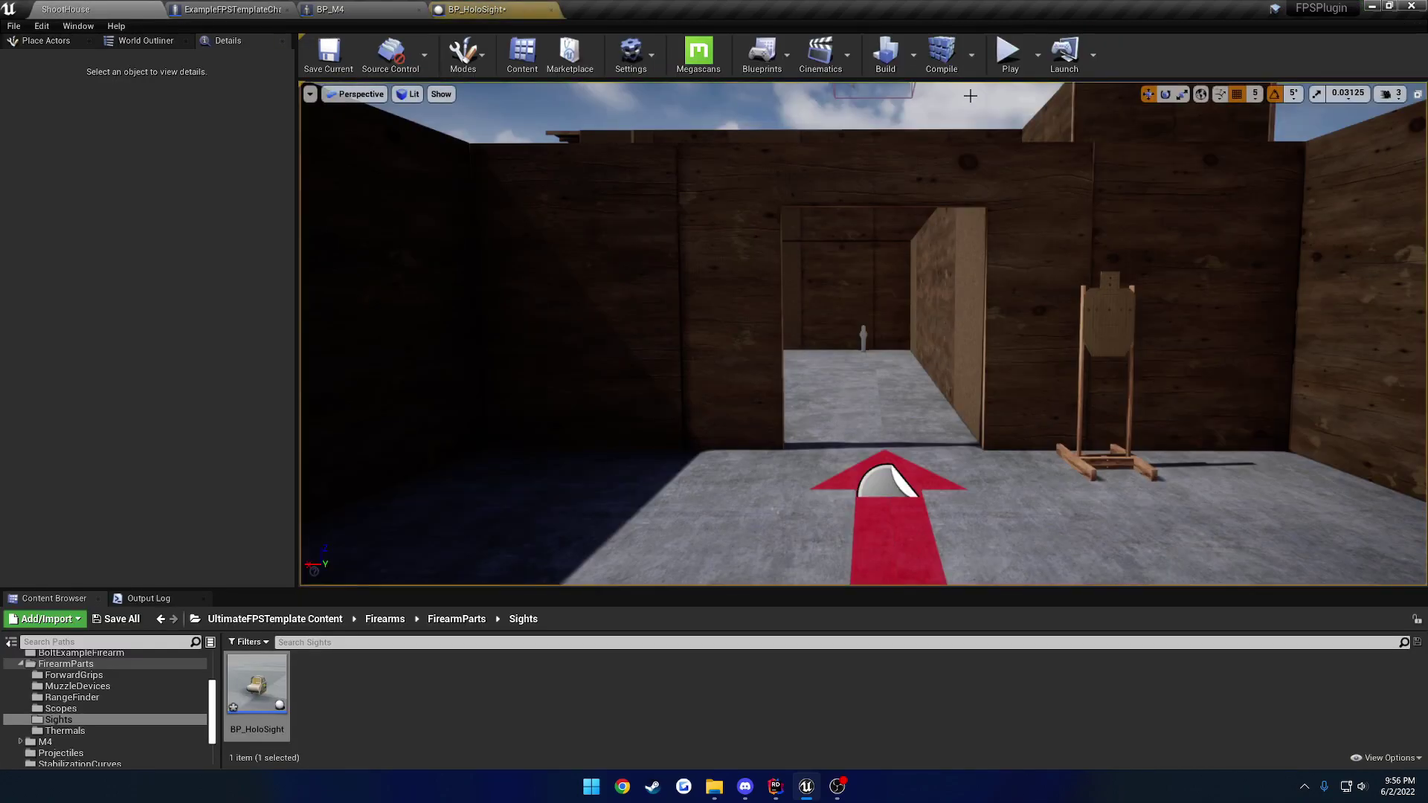
left_click(1006, 68)
left_click(1007, 75)
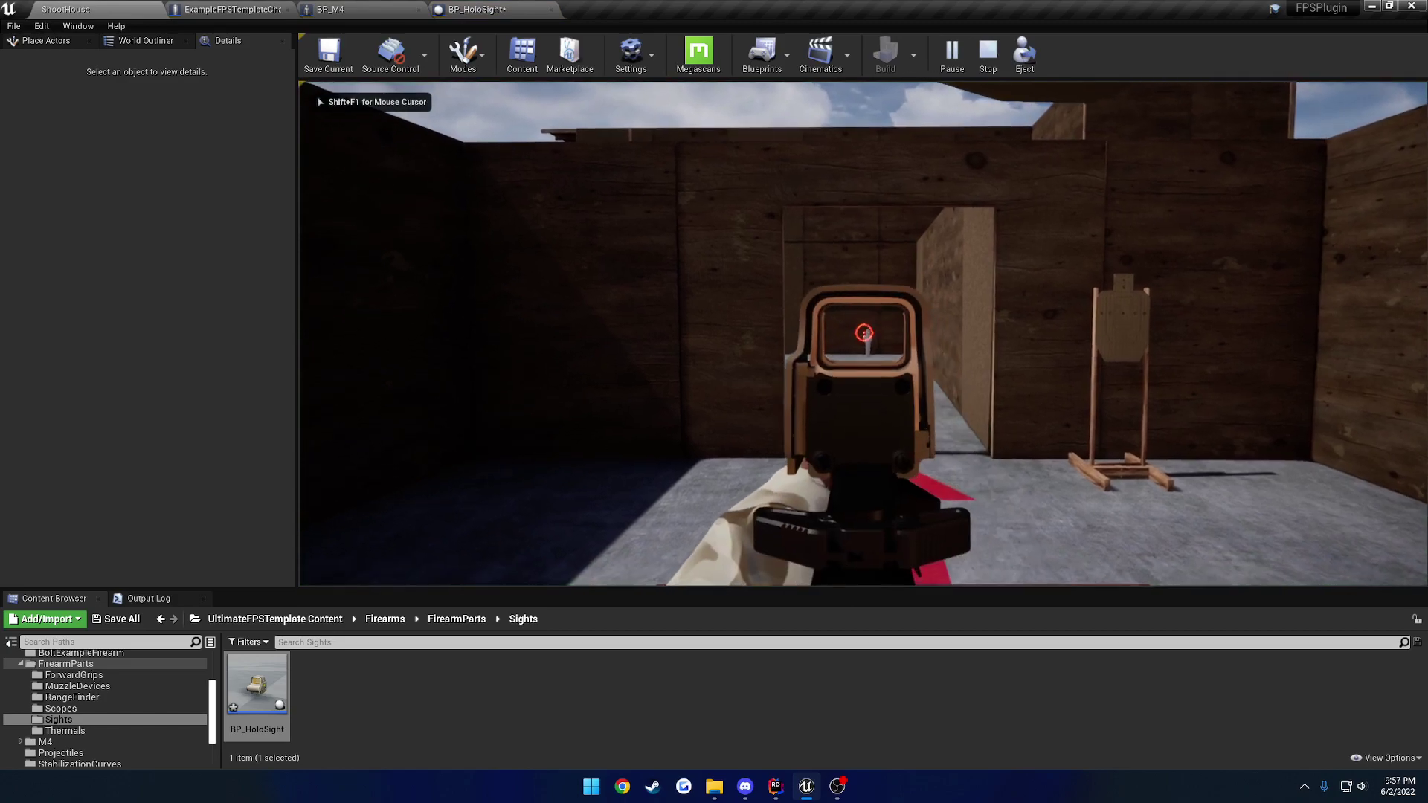
key("Escape")
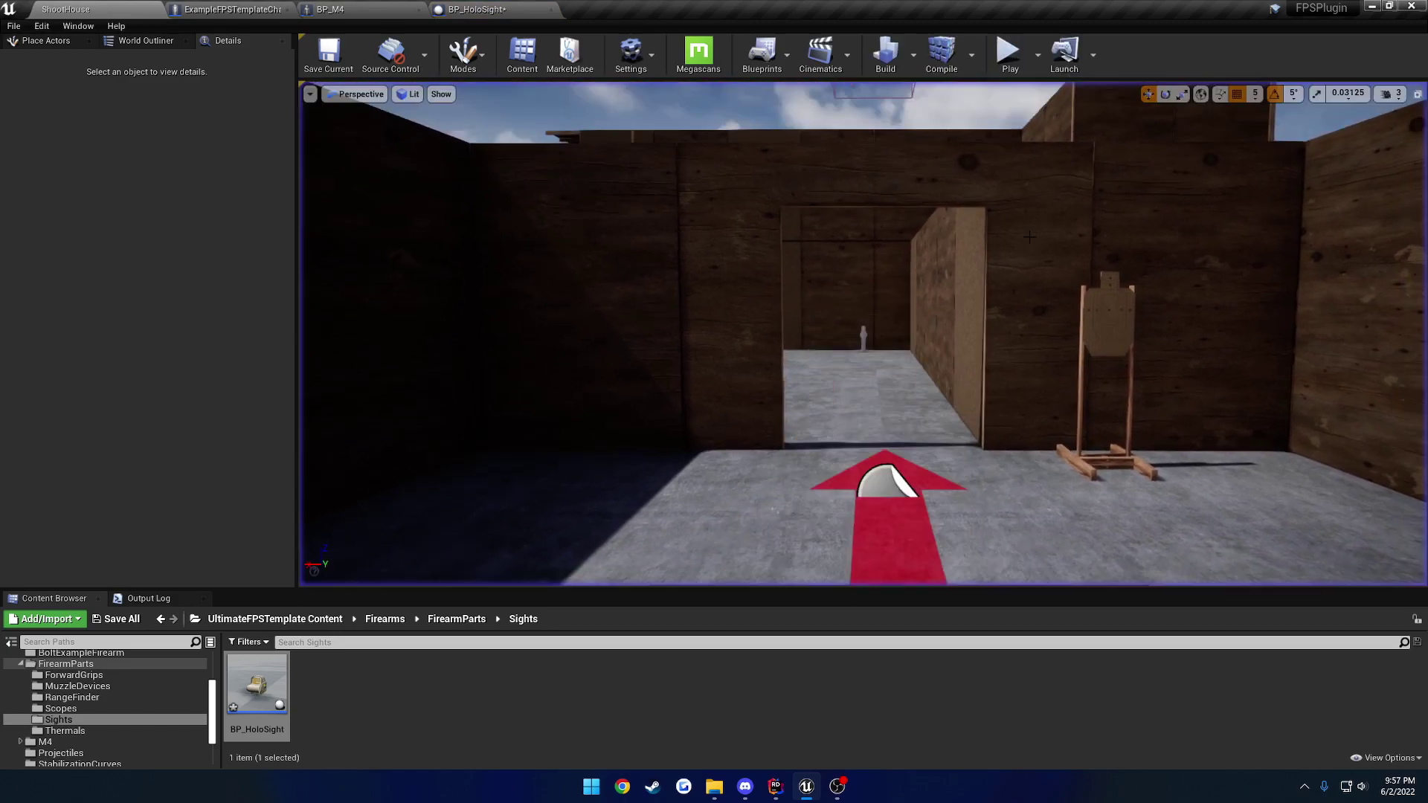
Step: Undo the Camera Distance reset in the BP_HoloSight blueprint
left_click(459, 7)
right_click_drag(887, 399, 859, 391)
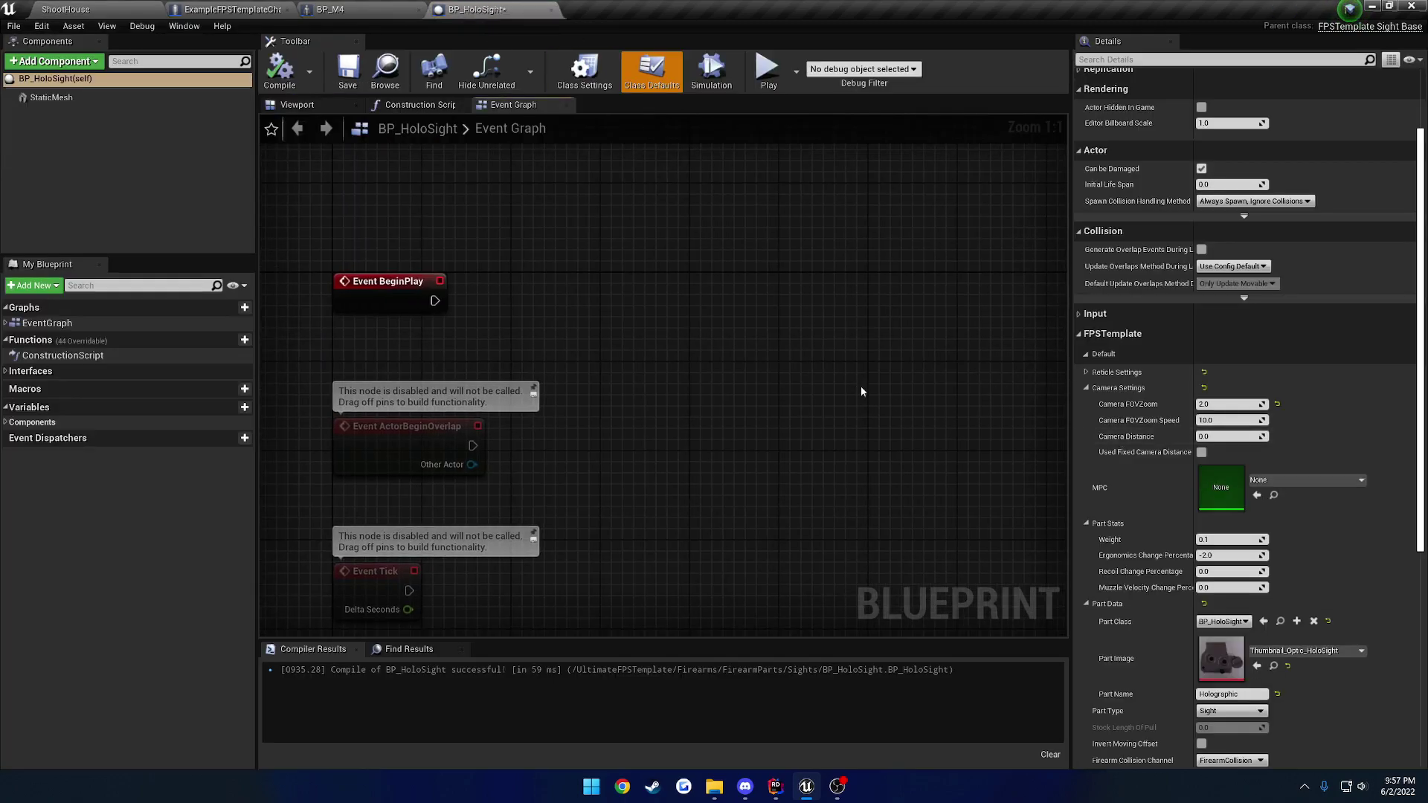
key("ctrl+z")
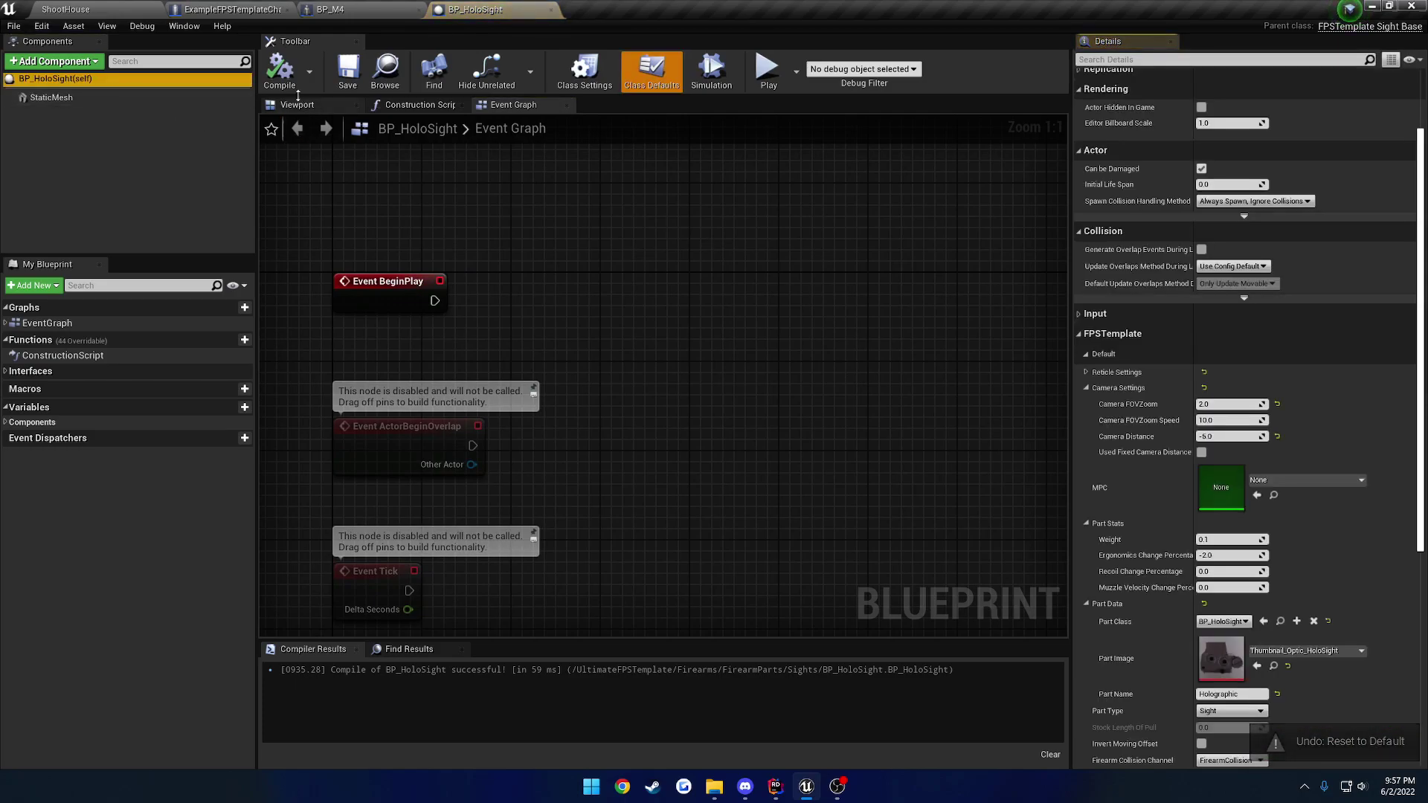
Step: Close the BP_HoloSight and BP_M4 blueprints to return to the character blueprint
left_click(551, 9)
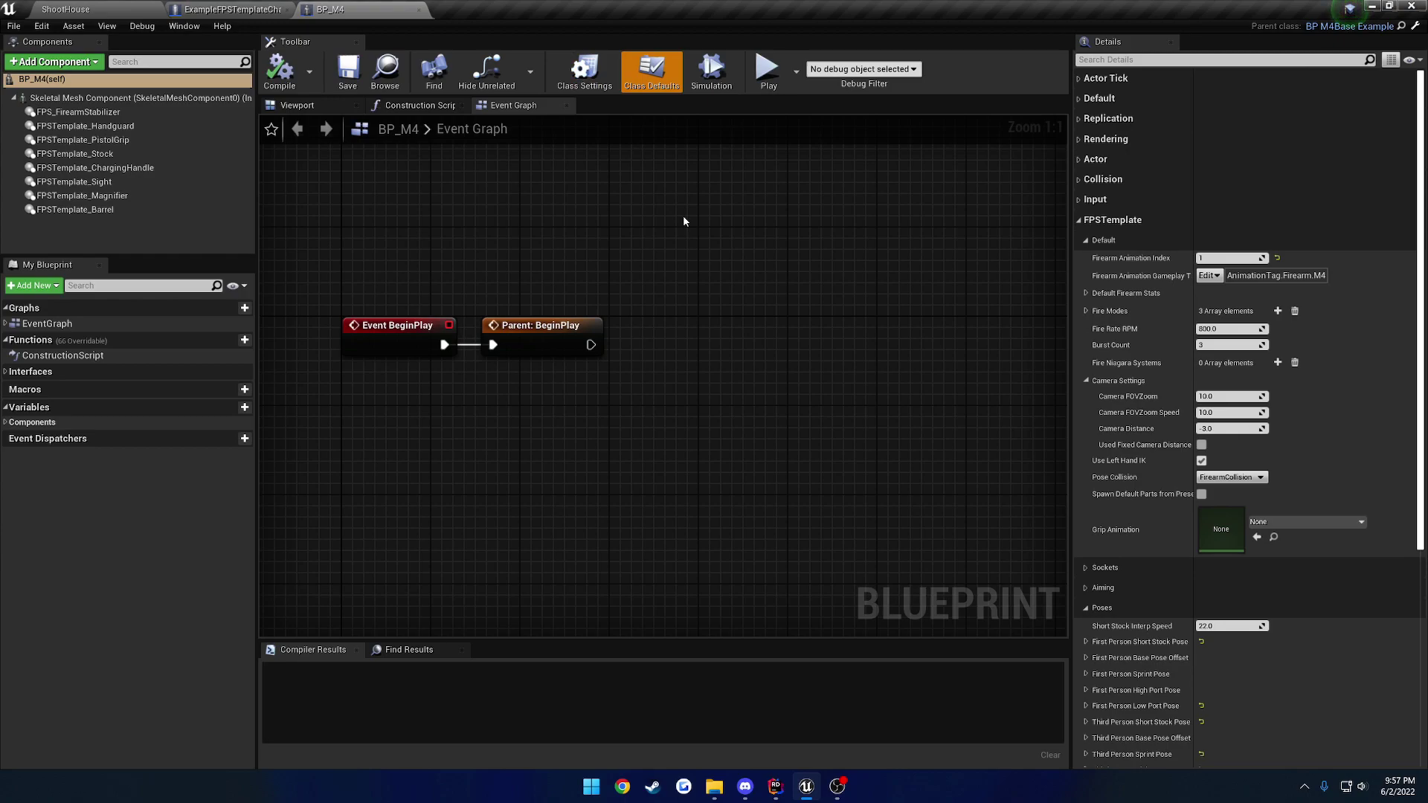
left_click(419, 9)
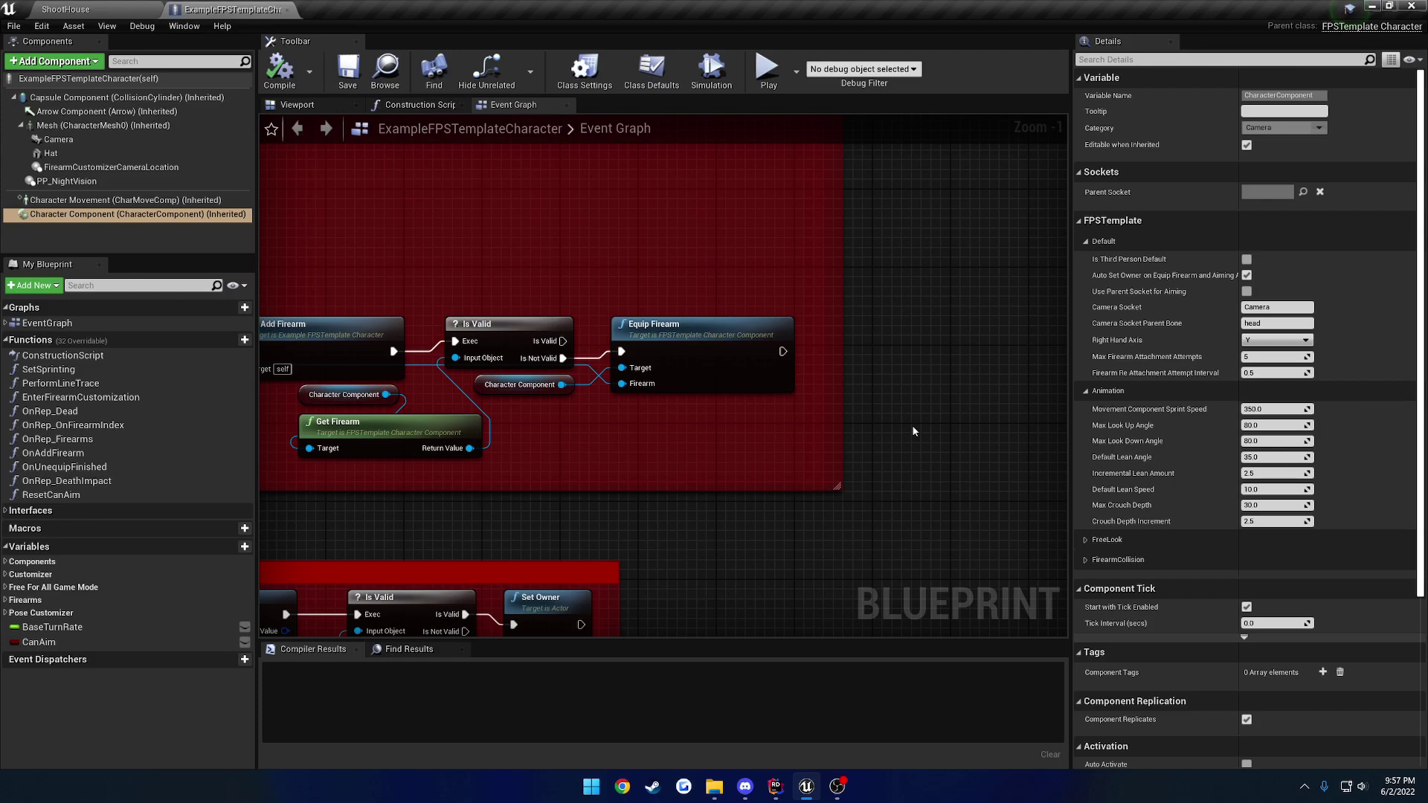
Step: Review the Character Component's Right Hand Axis options and its Max Firearm Attachment Attempts setting
mouse_move(1118, 347)
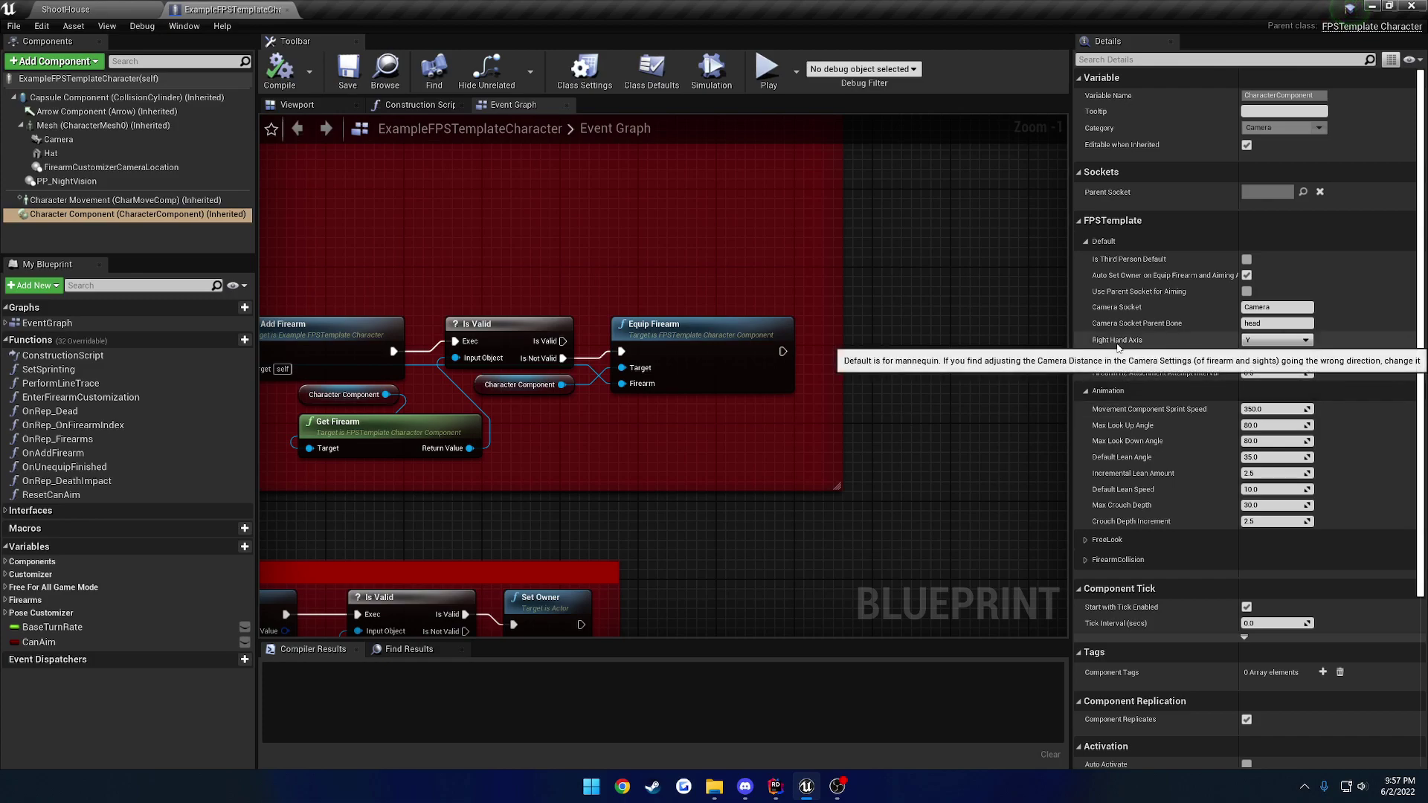
left_click(1306, 340)
left_click(971, 345)
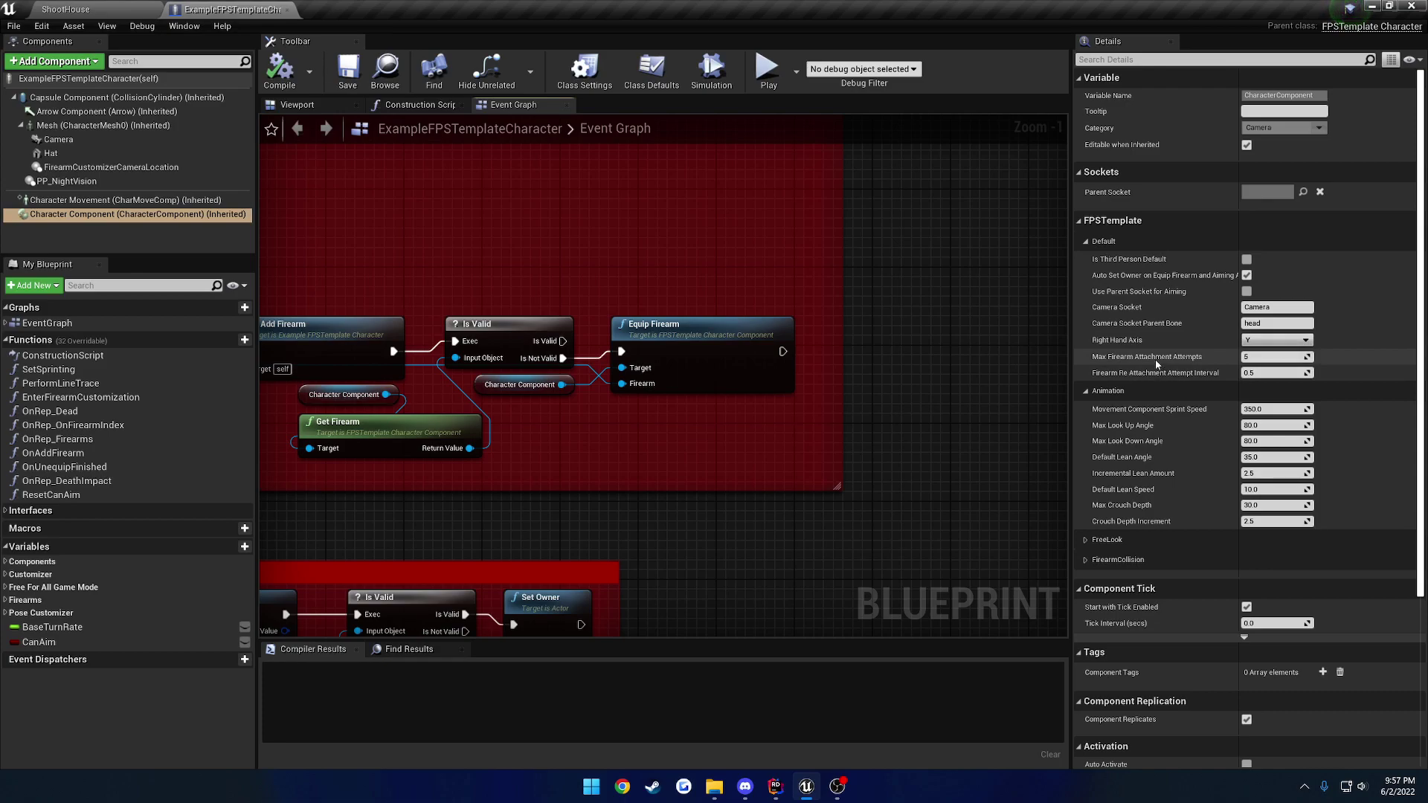
mouse_move(1157, 364)
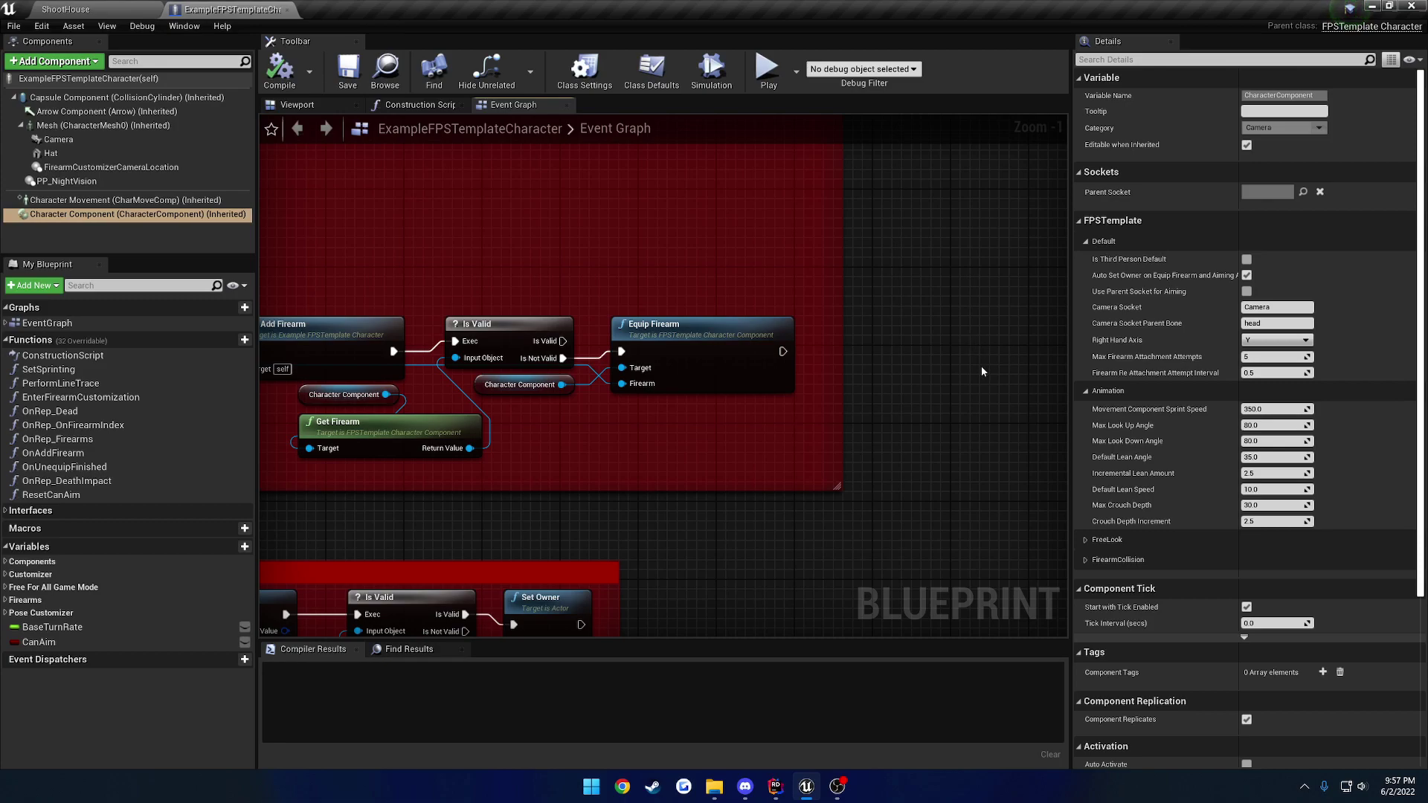
Step: Collapse the Character Component's Default settings and review the Movement Component Sprint Speed description in its Animation settings
scroll(985, 364, "down", 2)
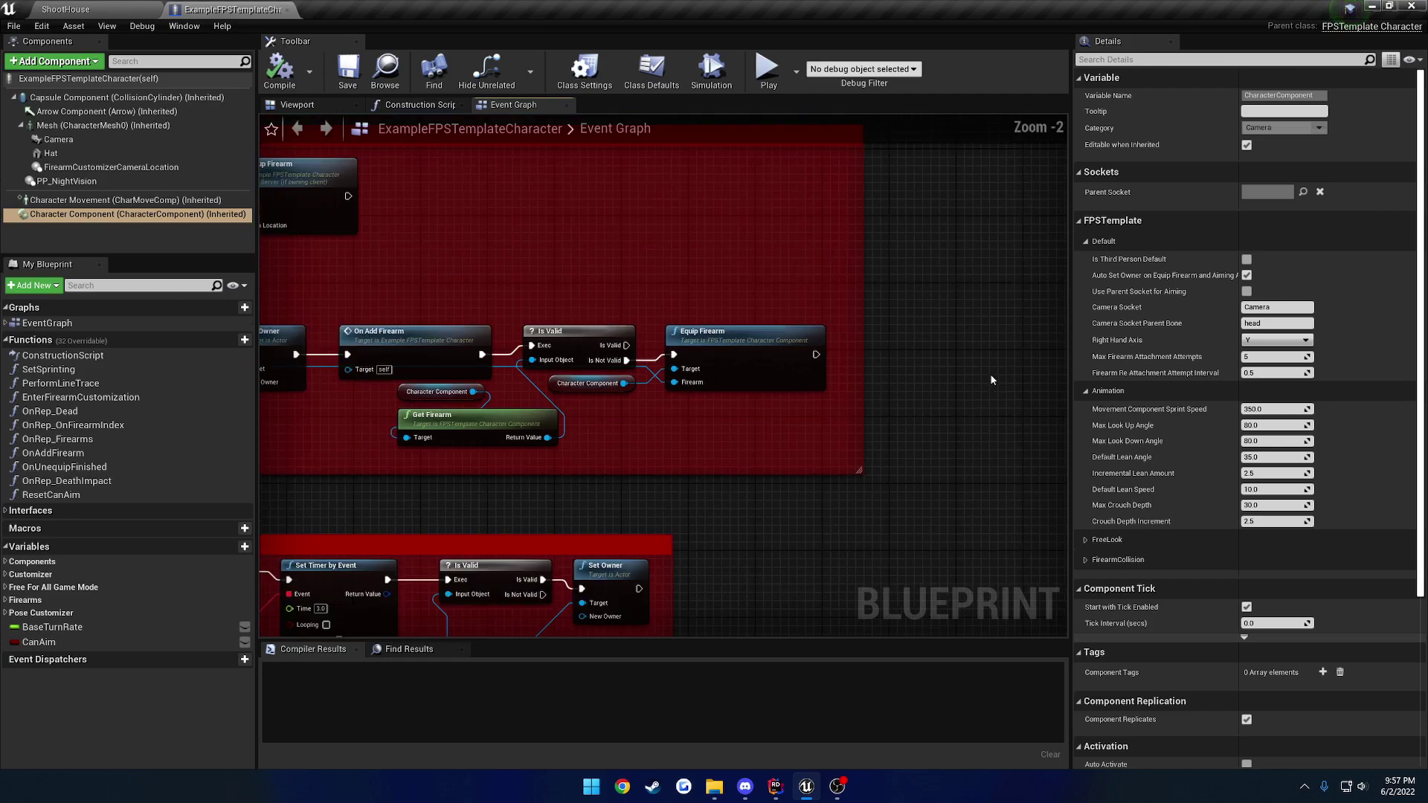
scroll(1004, 357, "up", 3)
left_click(1086, 241)
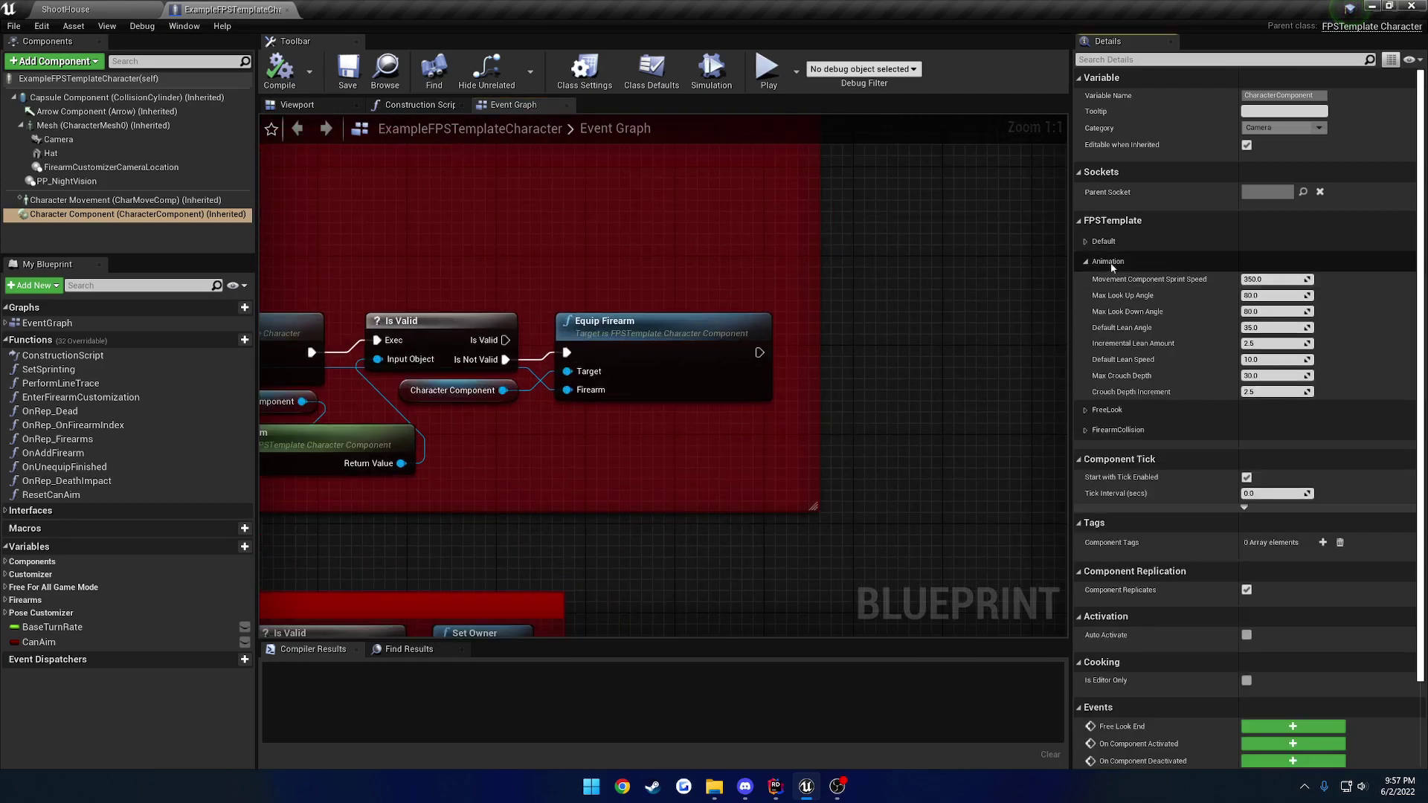
mouse_move(1186, 281)
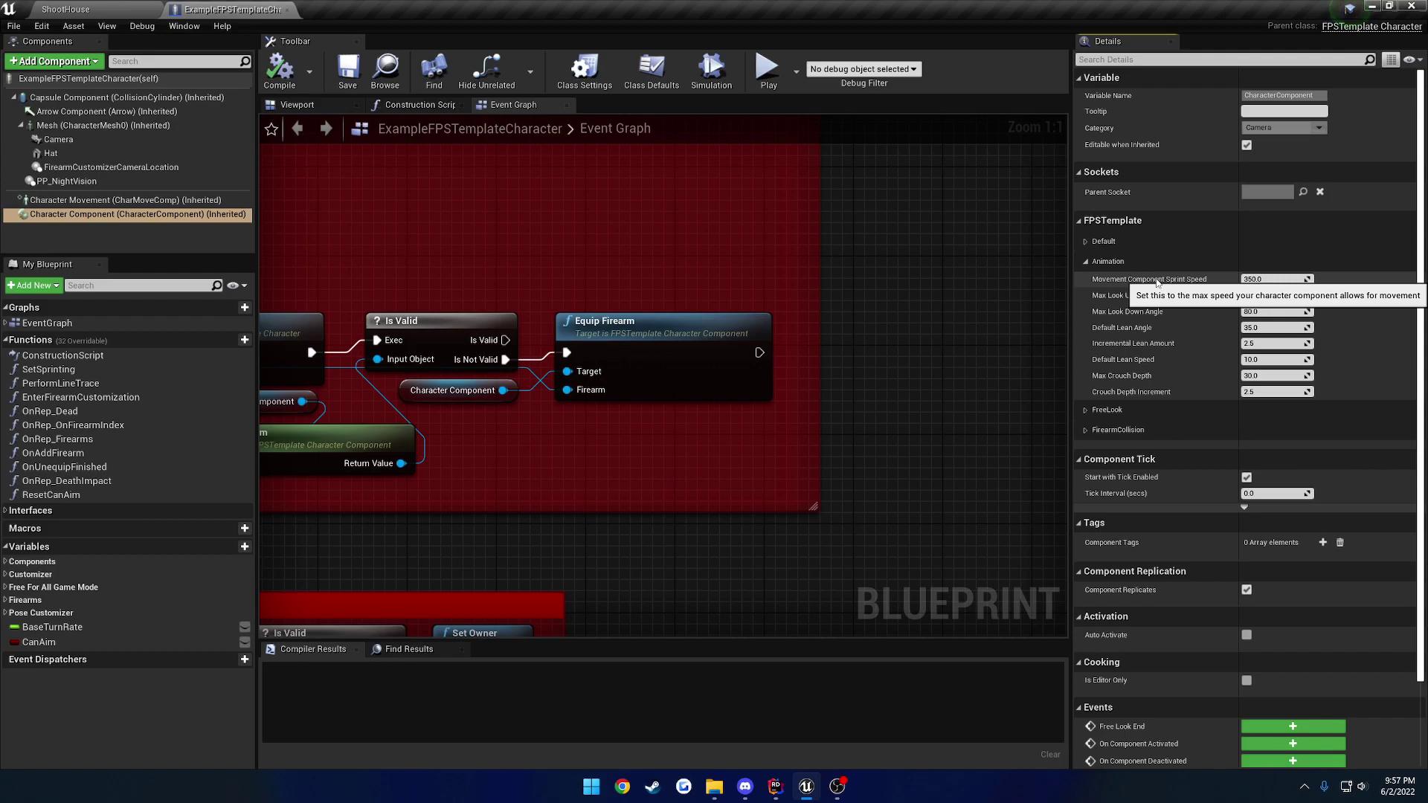
Step: Examine the Character Movement component's Sprint Speed and Max Walk Speed settings
left_click(119, 200)
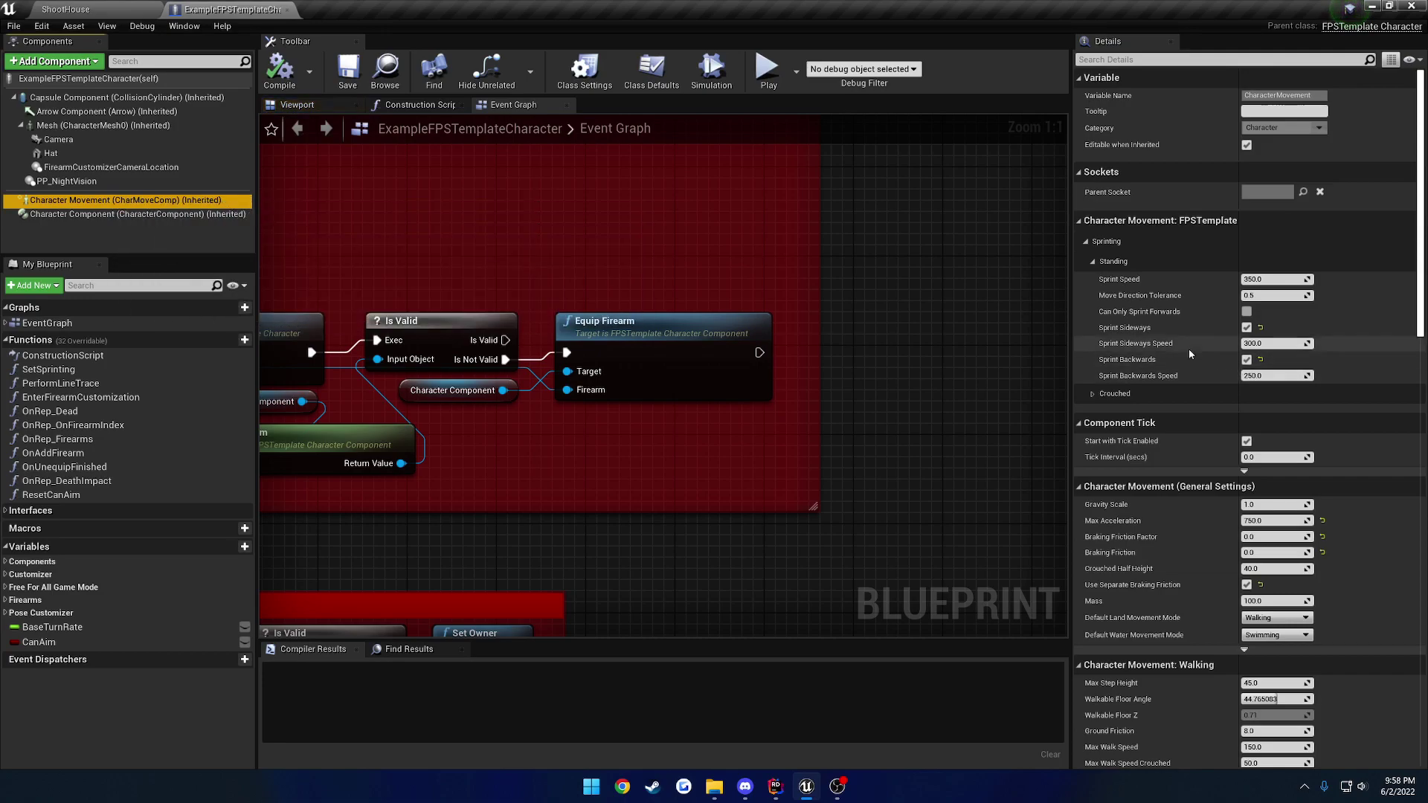
left_click(1086, 241)
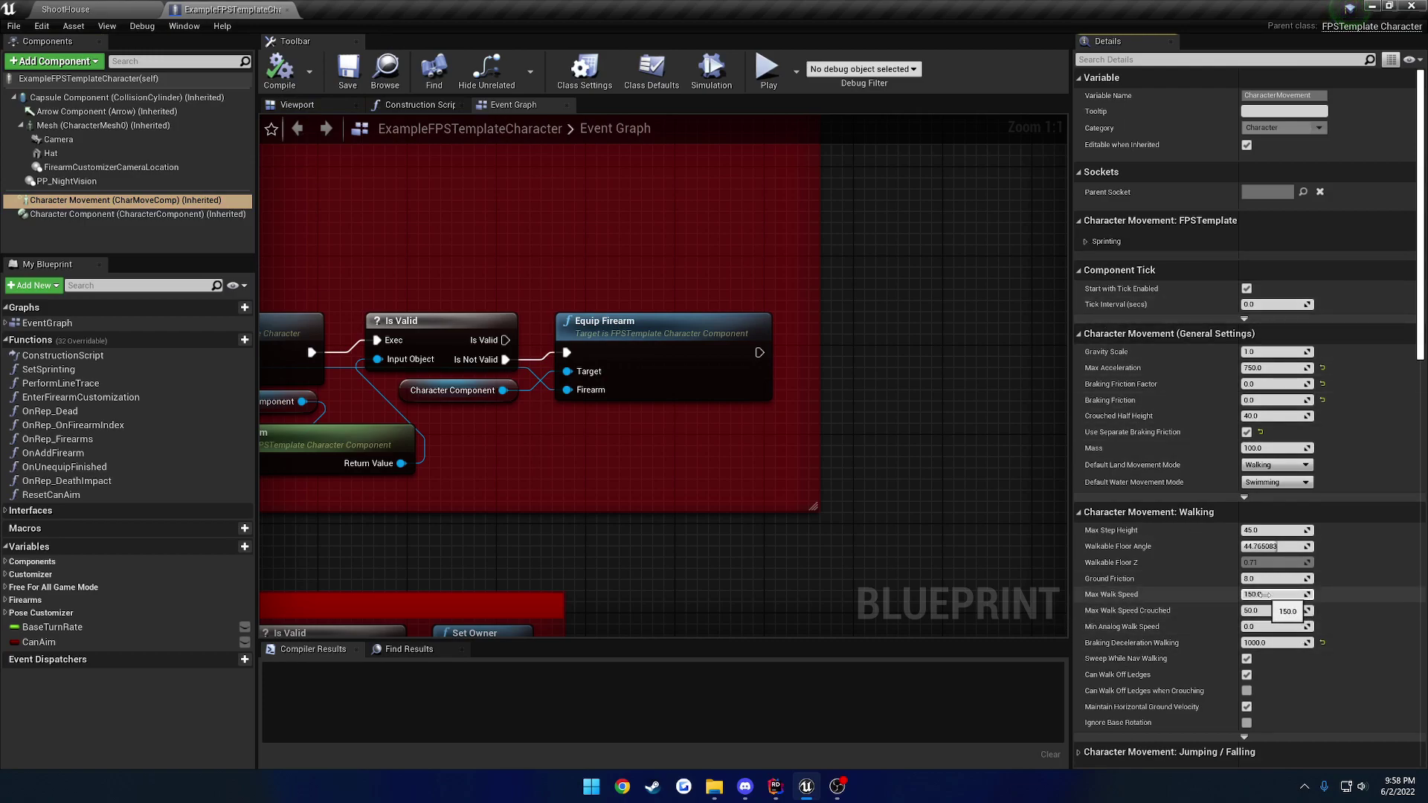
left_click(1085, 241)
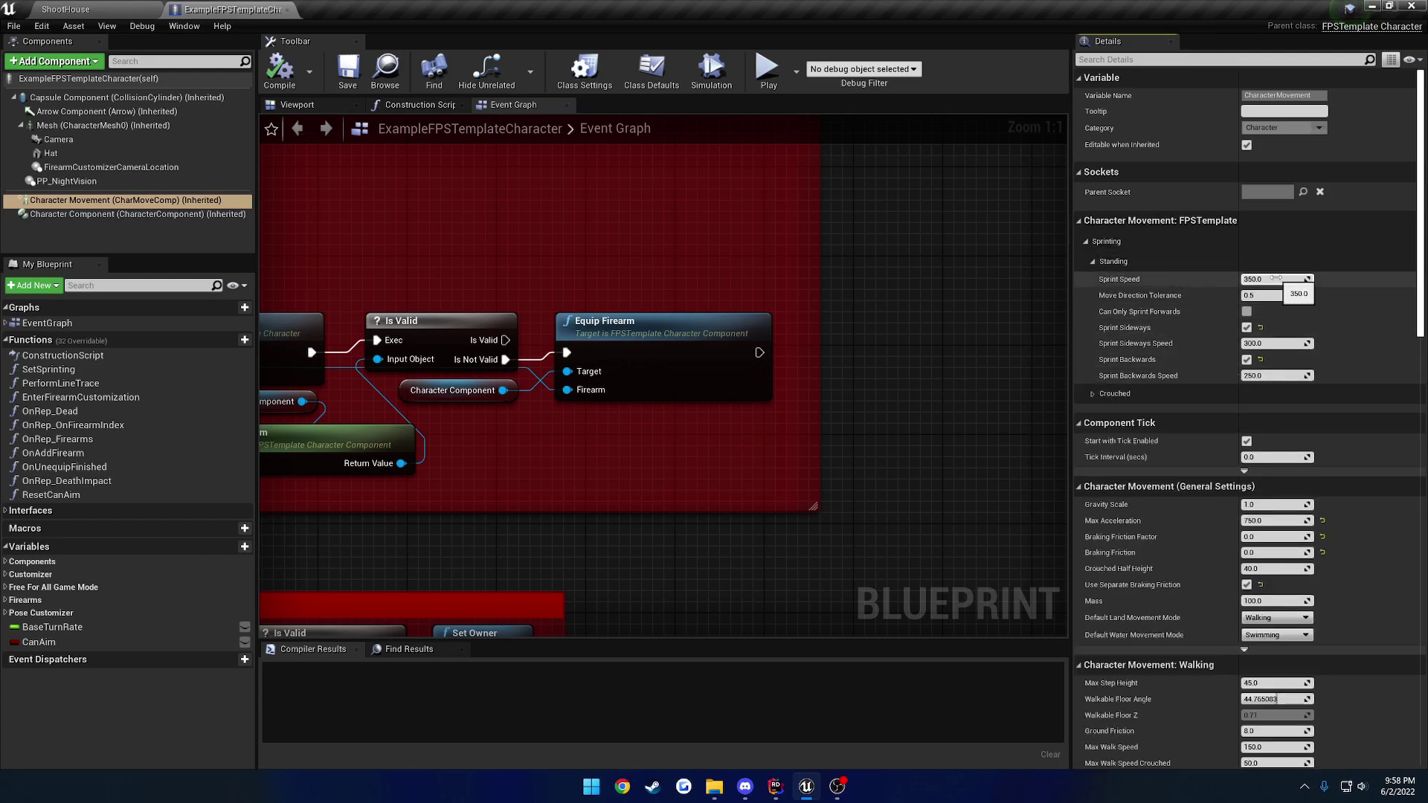
Step: Review the Character Component's Max Look Up and Max Look Down Angle descriptions and play-test looking around in the ShootHouse level
left_click(127, 214)
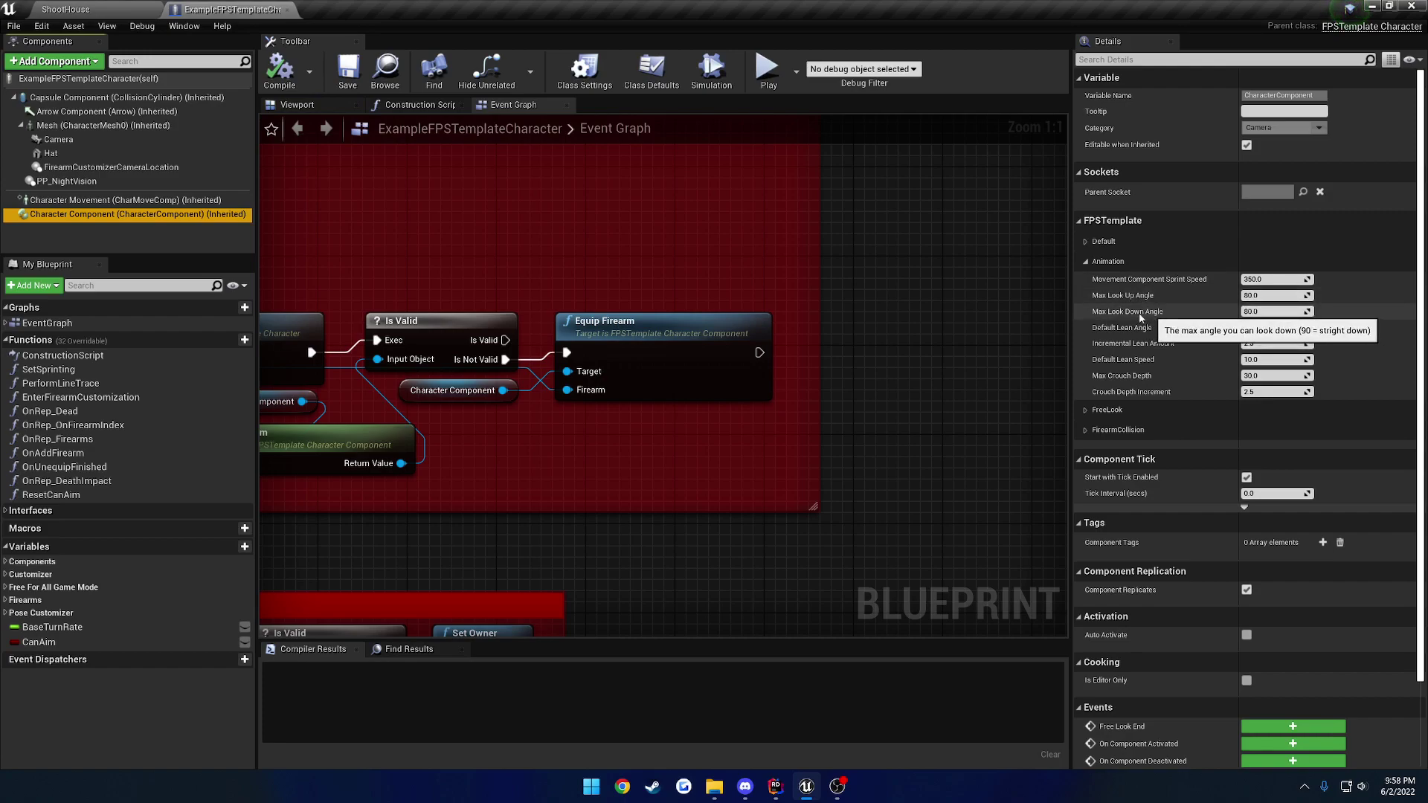
left_click(75, 9)
left_click(1012, 75)
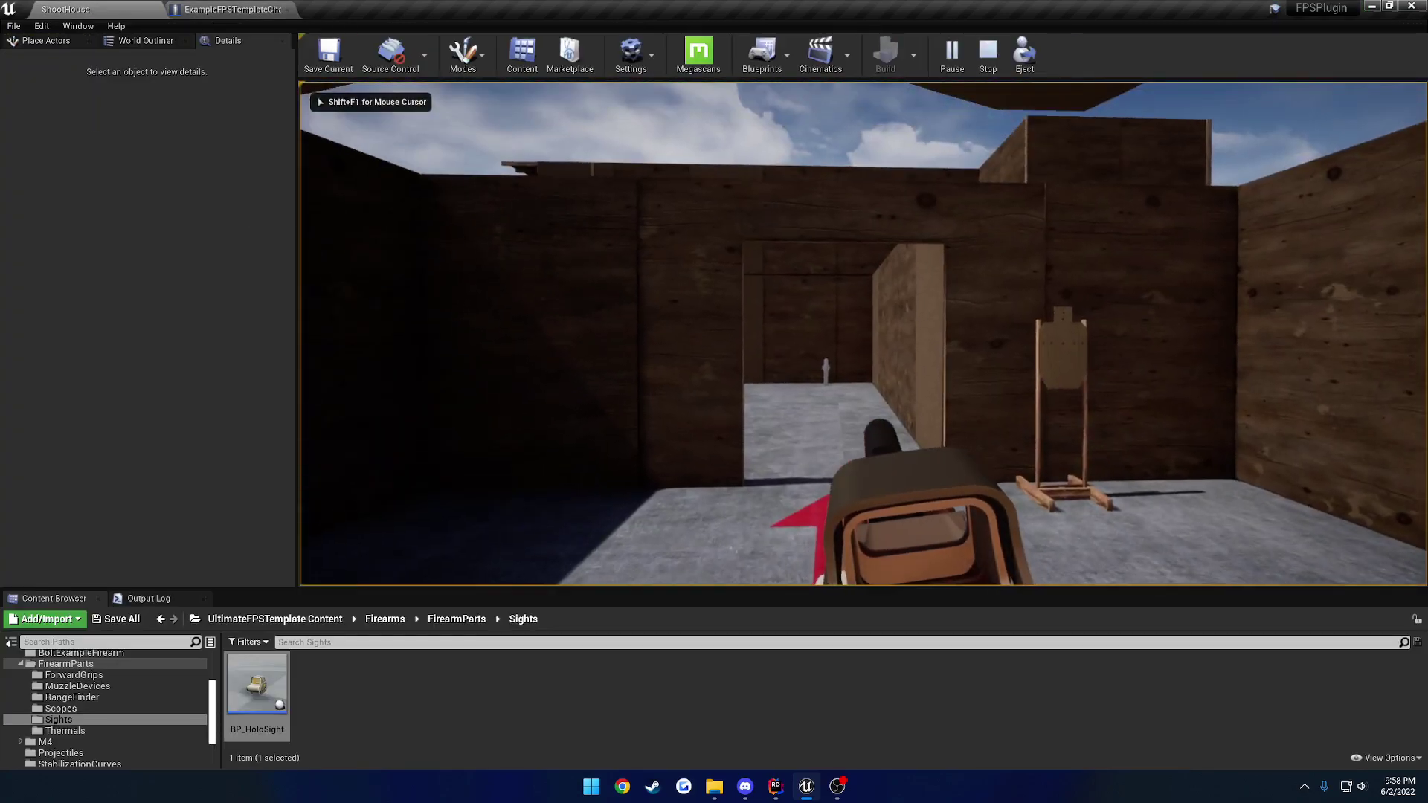
key("Escape")
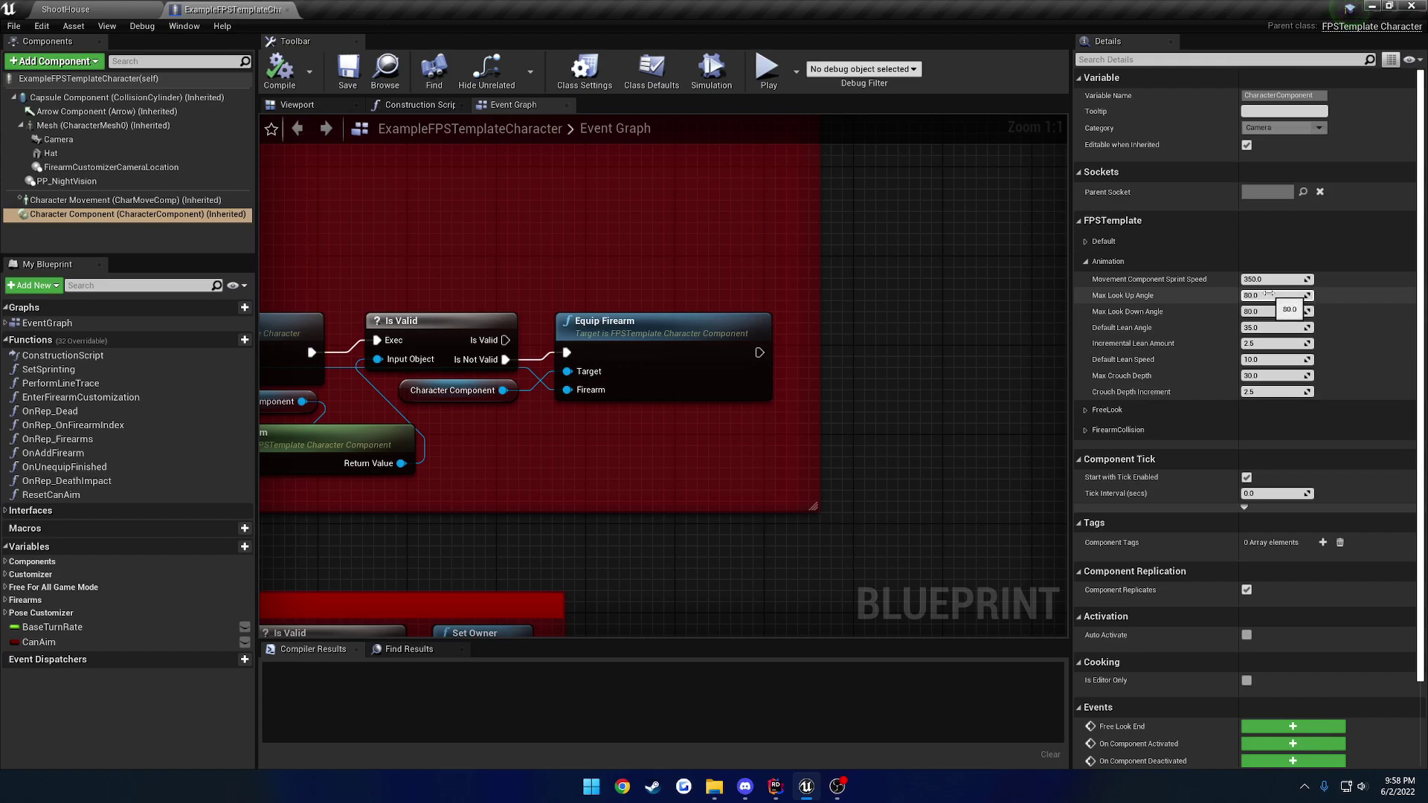
Step: Set the Character Component's Max Look Up Angle to 45, lower its Max Look Down Angle, and compile the blueprint
left_click(1267, 295)
type("45")
key("Return")
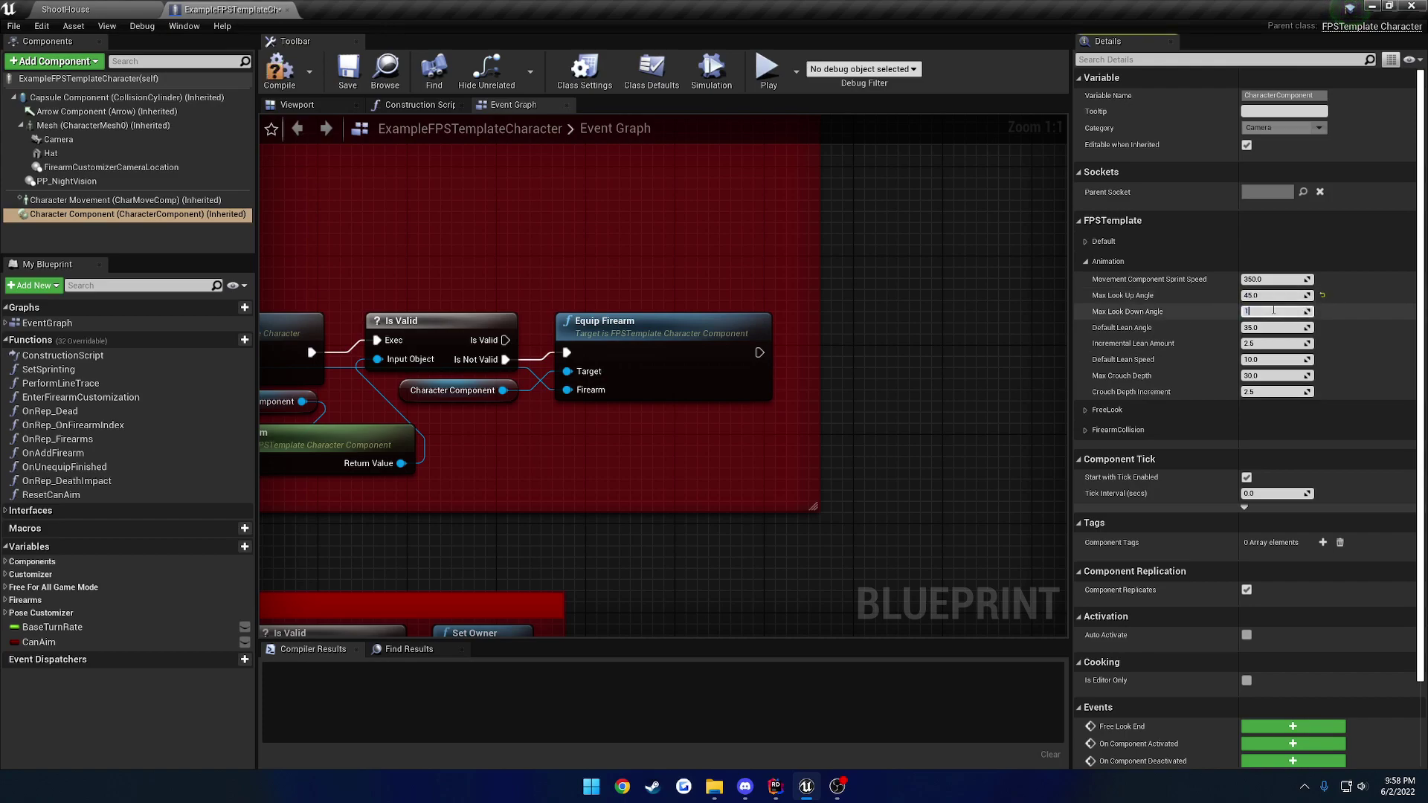
key("Return")
left_click(279, 67)
Step: Play-test the restricted up and down look angles in the ShootHouse level
left_click(65, 9)
left_click(1010, 54)
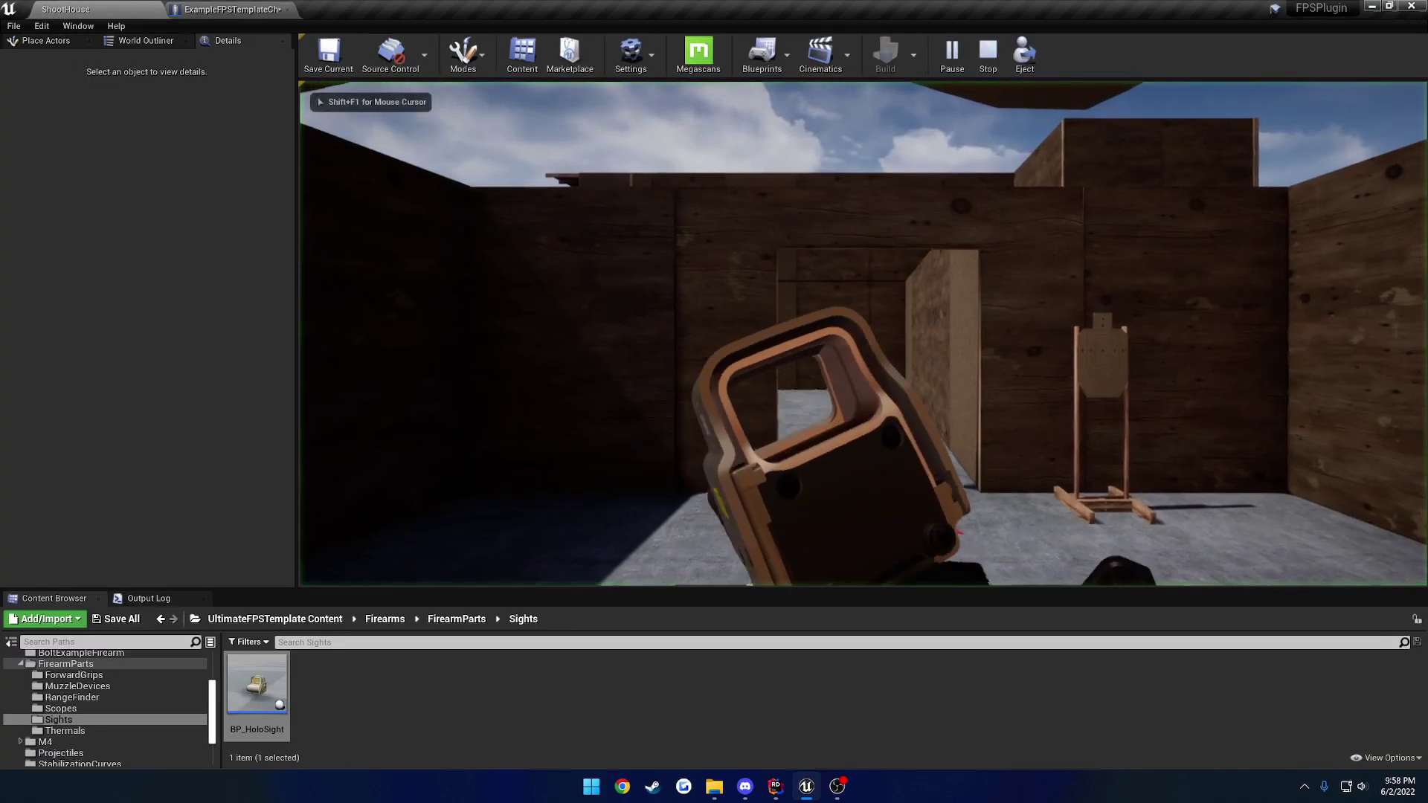
key("w")
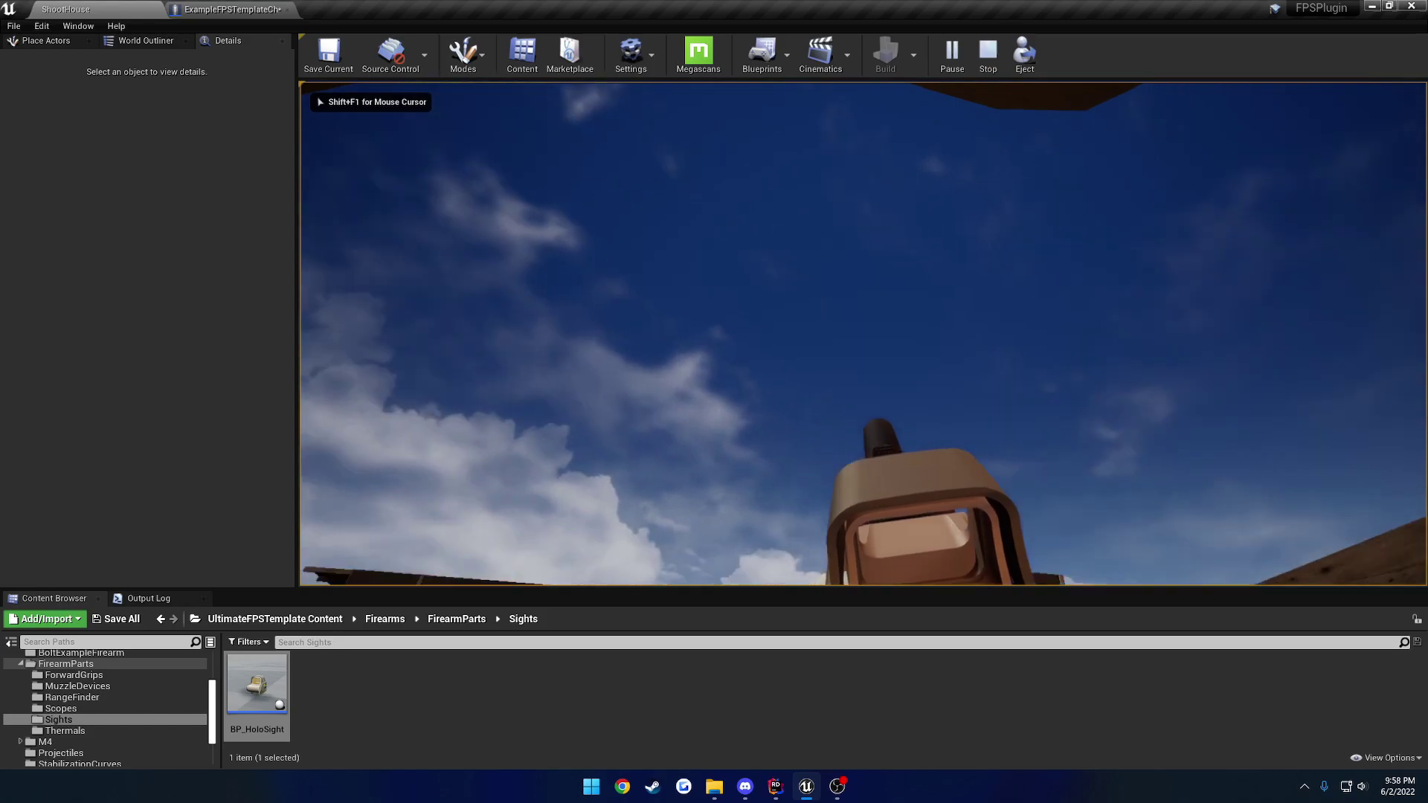
key("w")
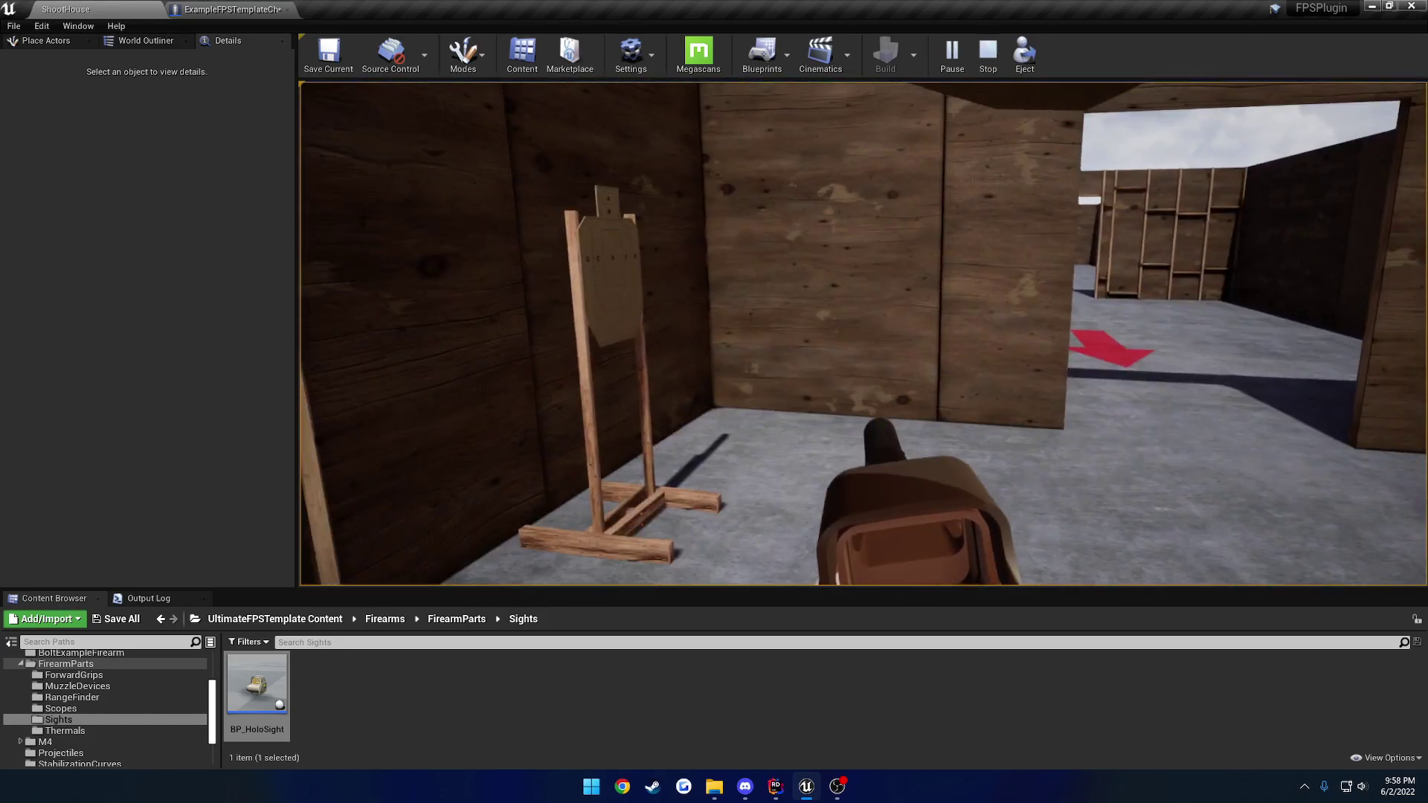
key("shift+F1")
key("Escape")
Step: Reset the Character Component's Max Look Up Angle and Max Look Down Angle to their default of 80.0
left_click(232, 10)
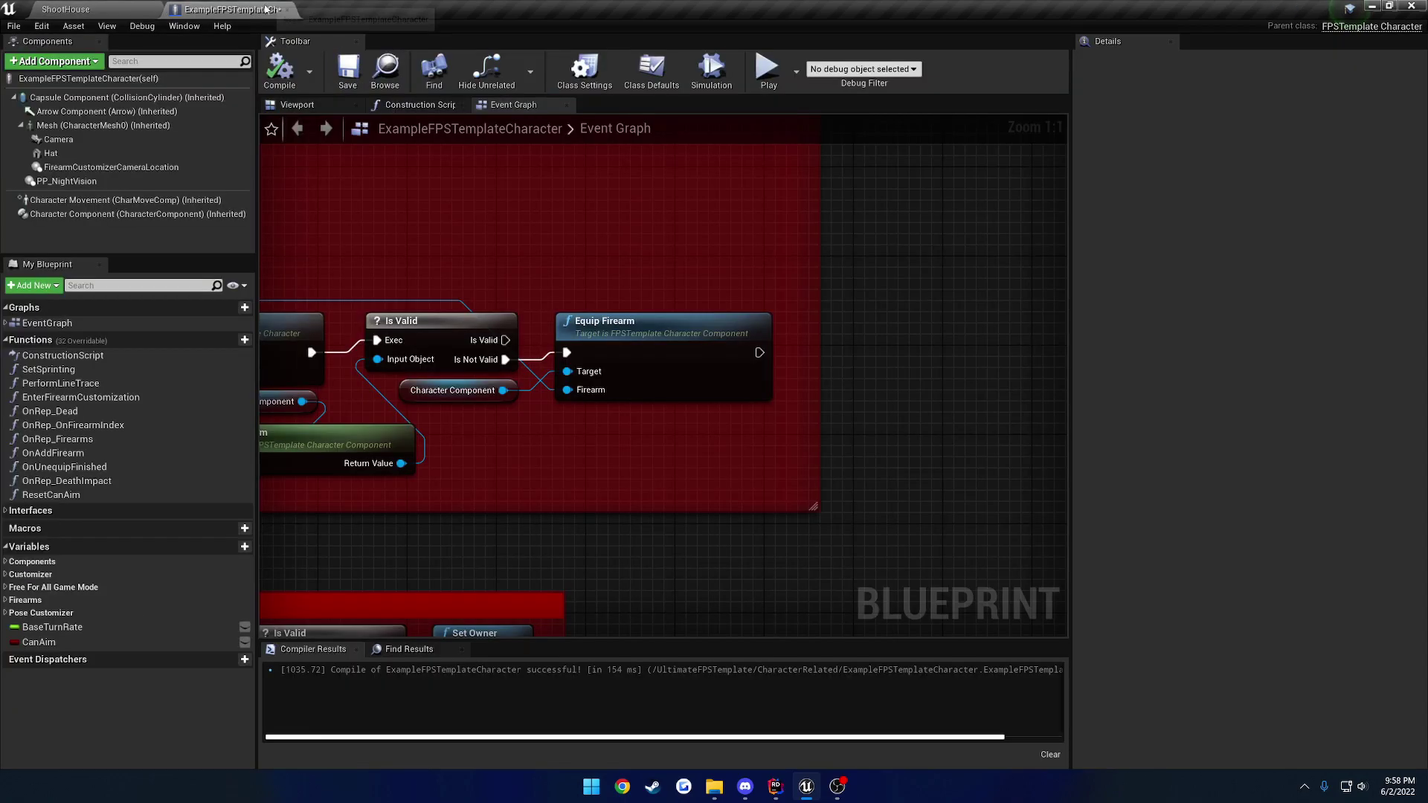
left_click(187, 216)
left_click(188, 216)
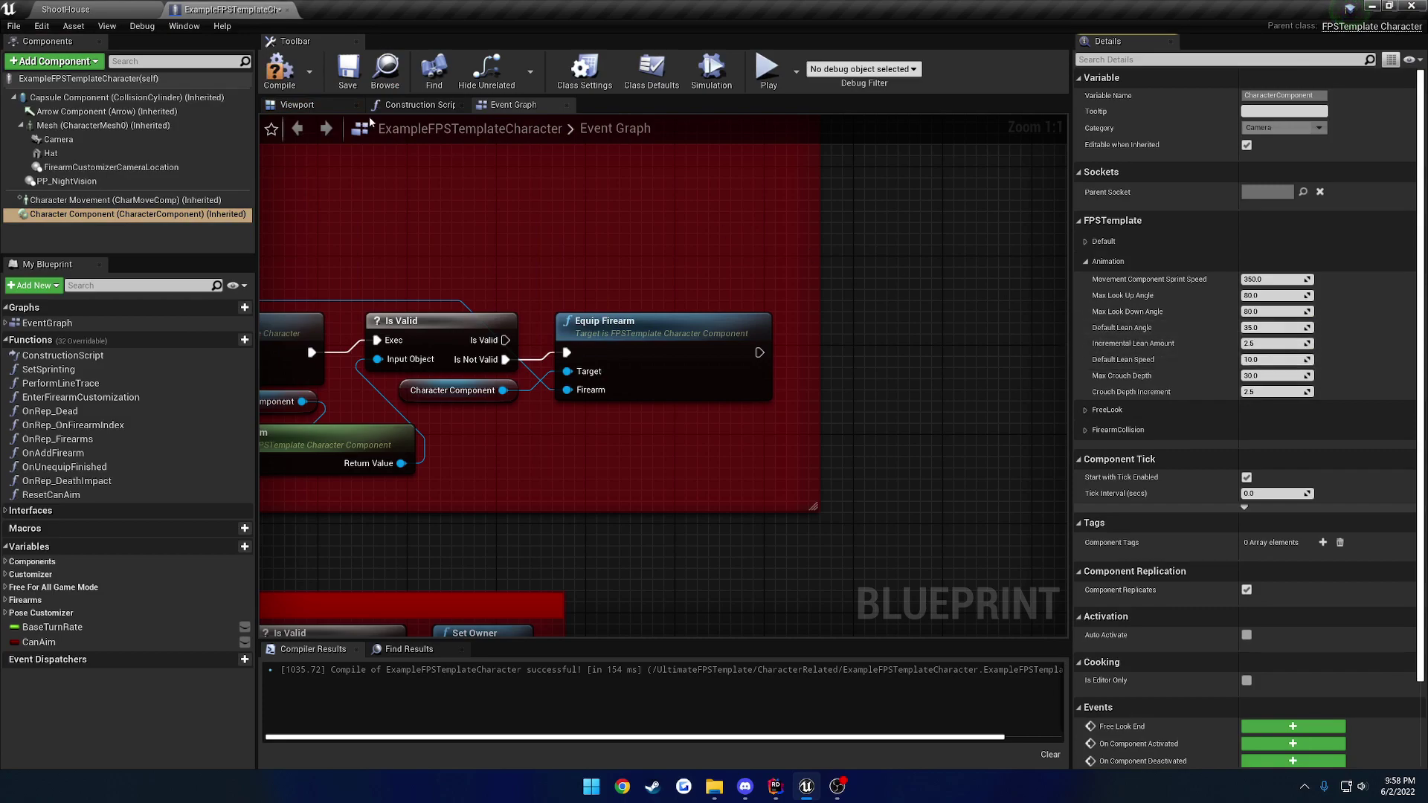
Step: Play-test leaning to both sides with the default lean angle in the ShootHouse level
left_click(138, 8)
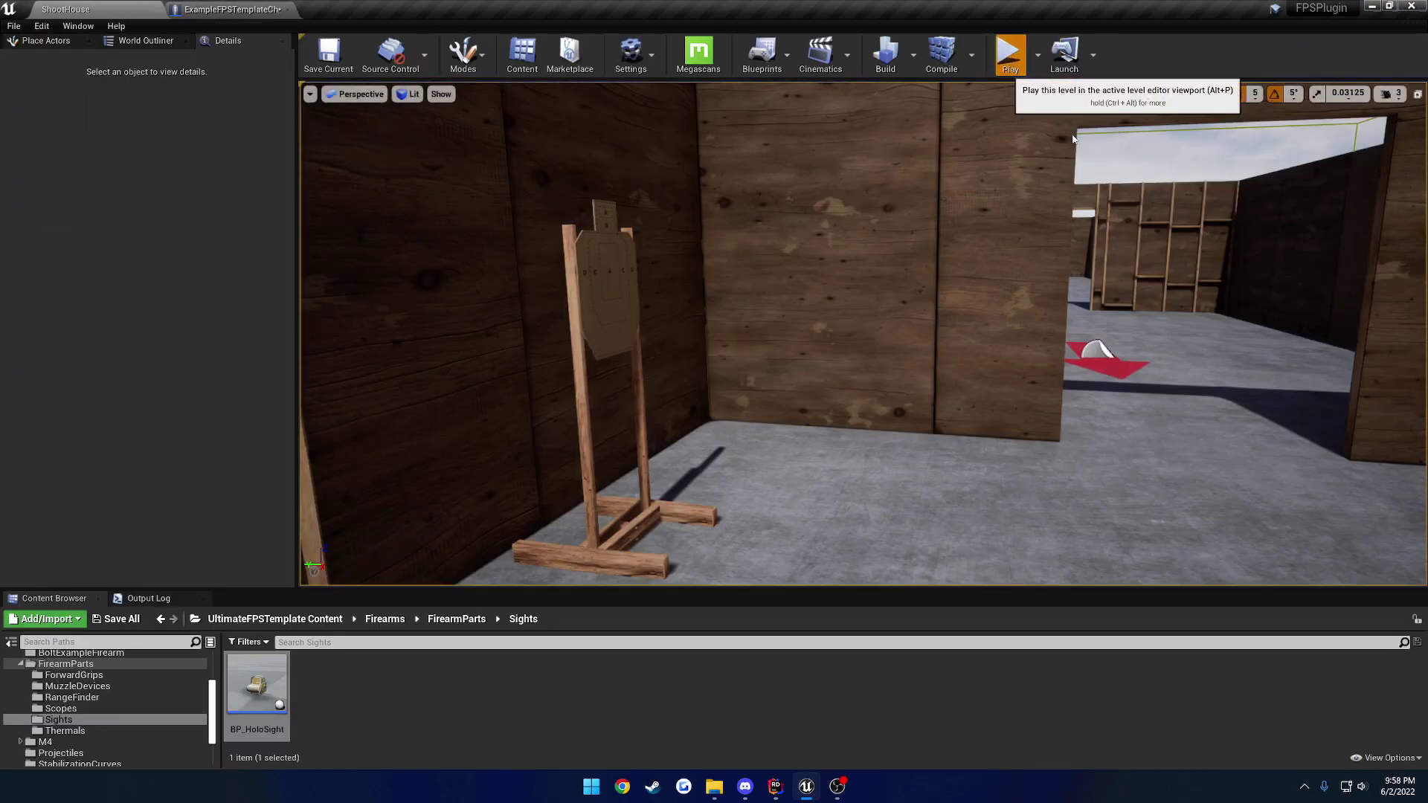
left_click(1007, 52)
key("q")
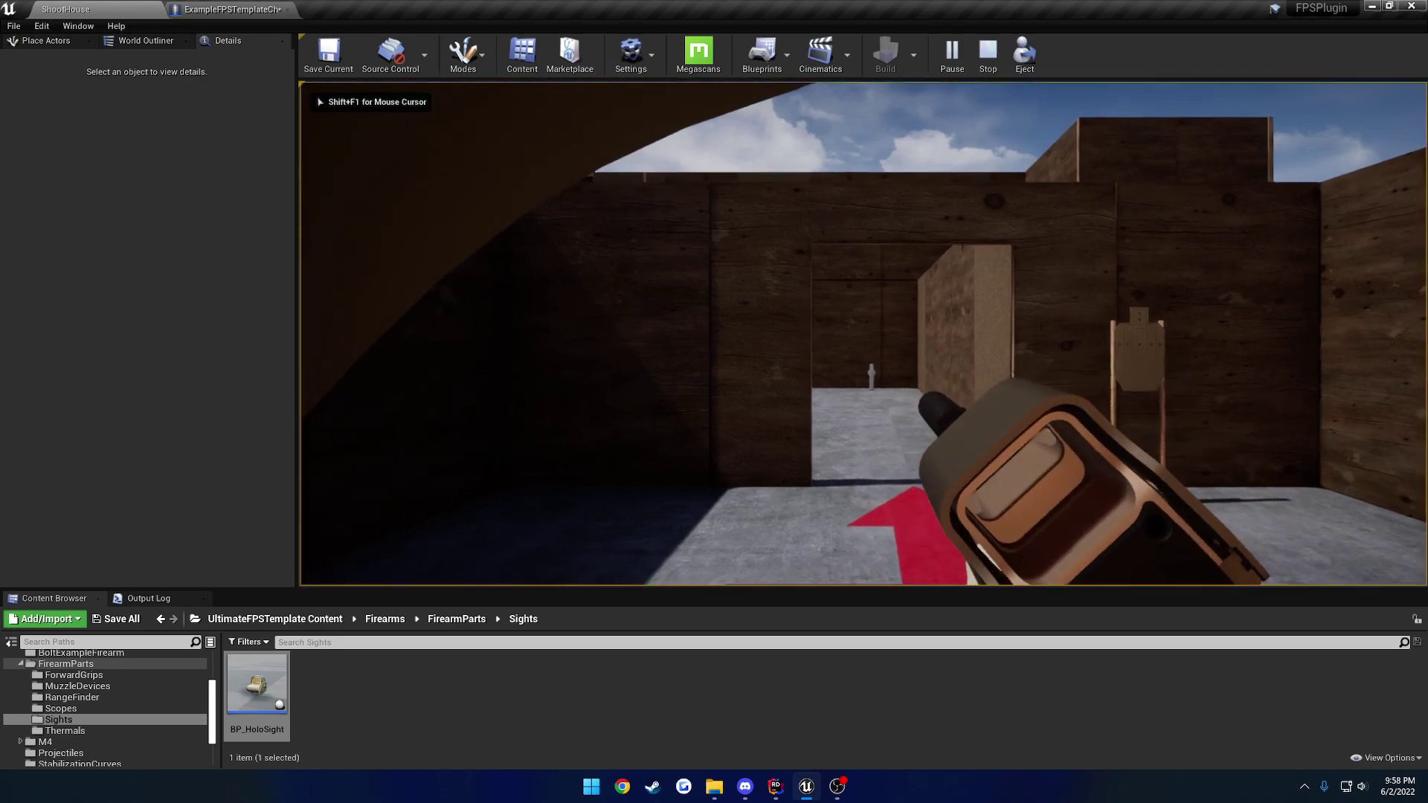
key("e")
key("q")
key("e")
key("Escape")
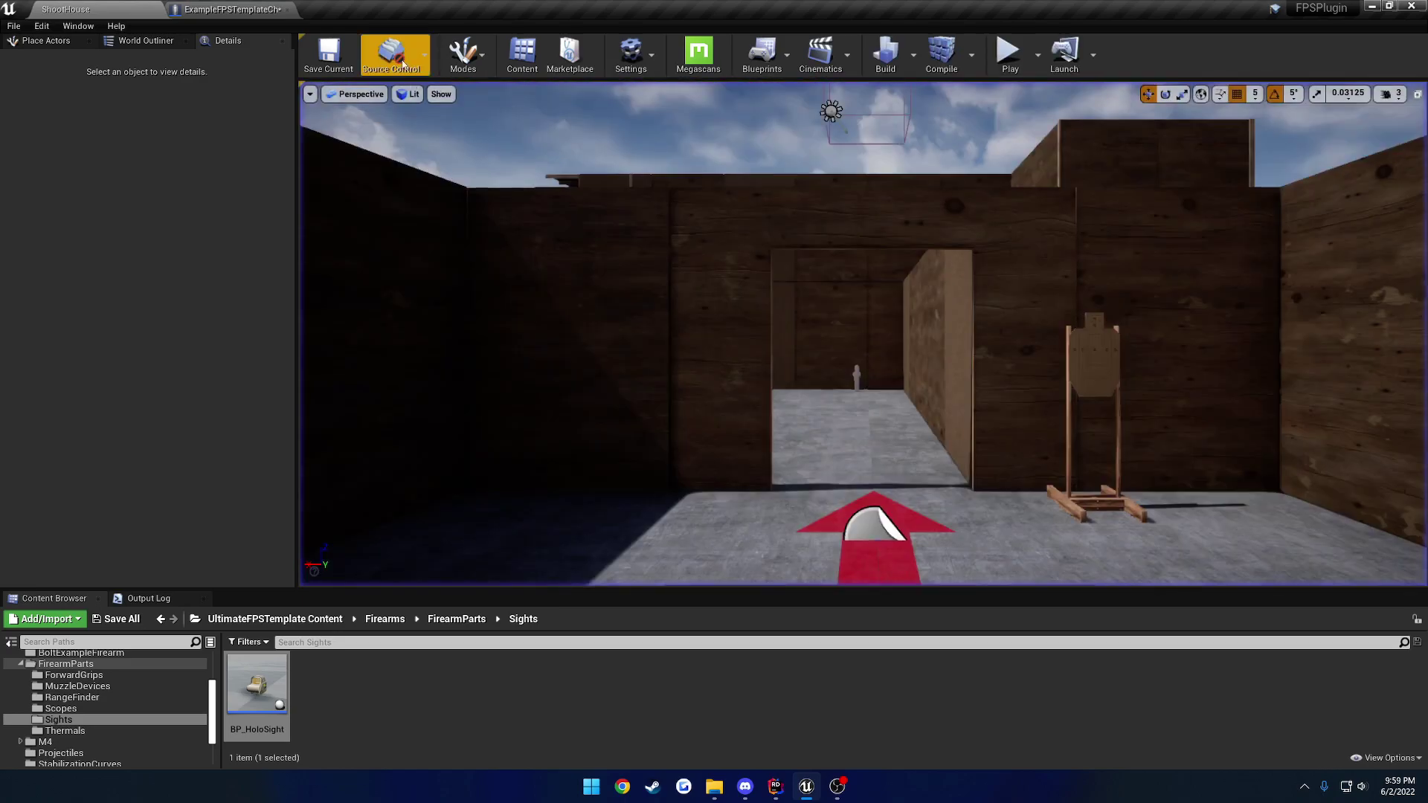
Step: Set the Character Component's Default Lean Angle to 90.0, compile, and play-test leaning in the ShootHouse level
left_click(236, 10)
left_click(248, 215)
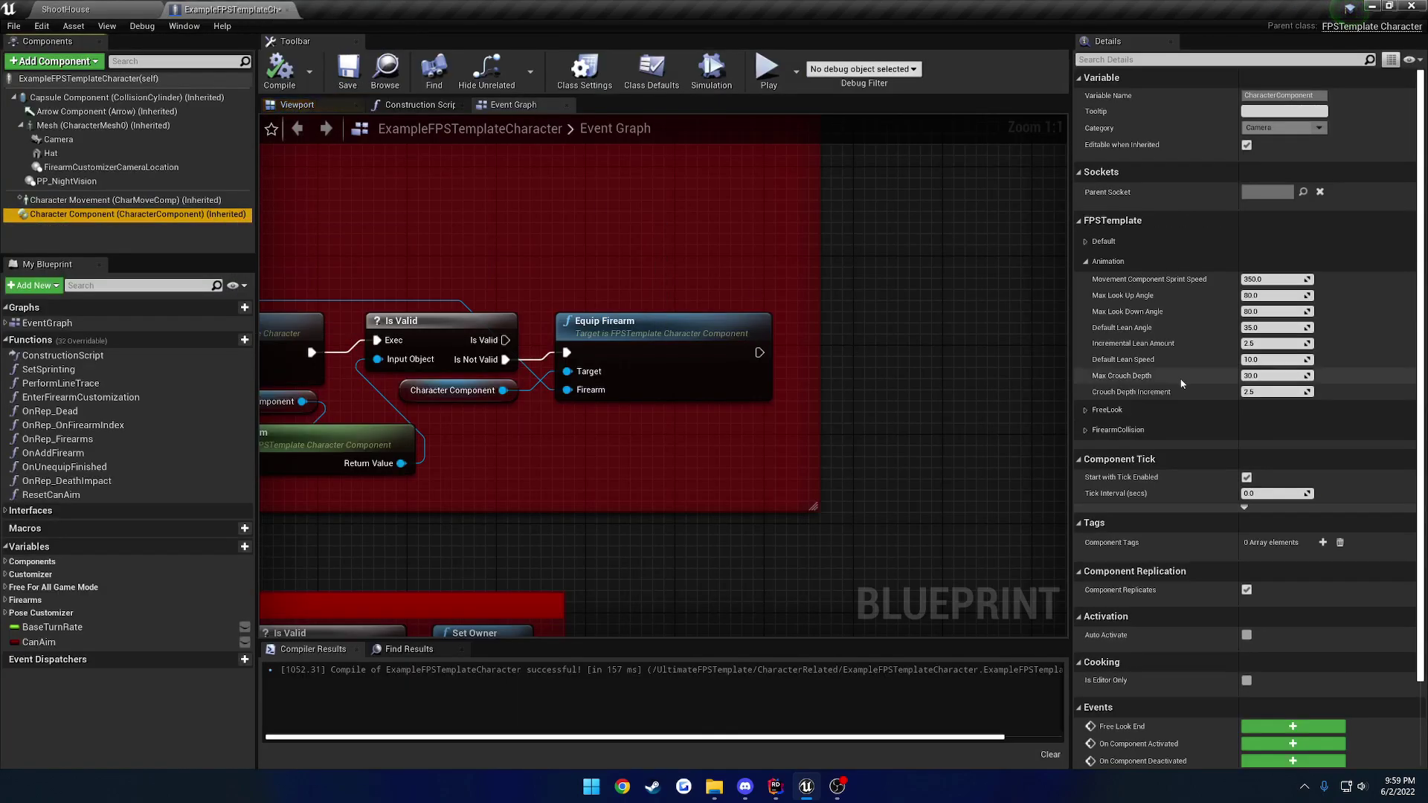
left_click(1274, 327)
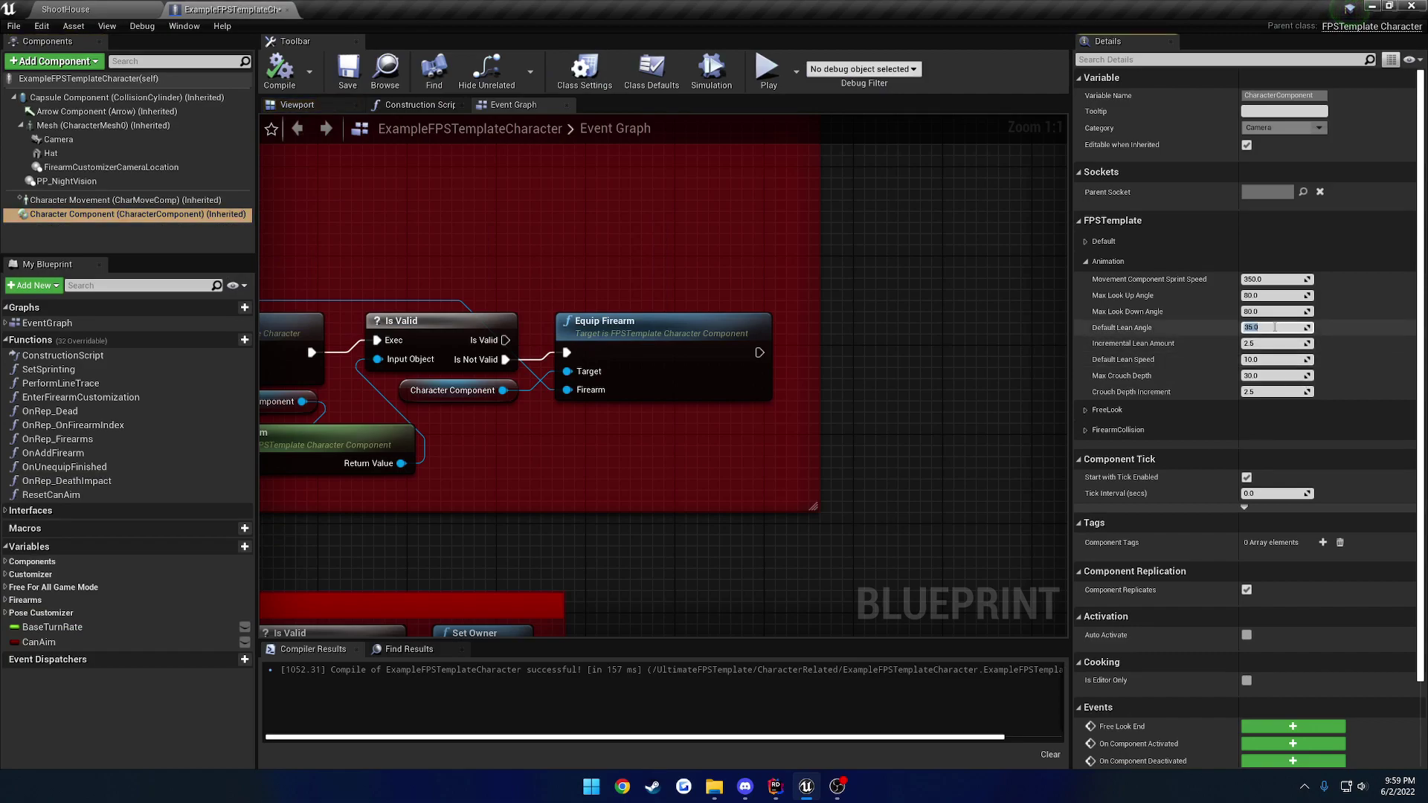
left_click(281, 74)
left_click(133, 10)
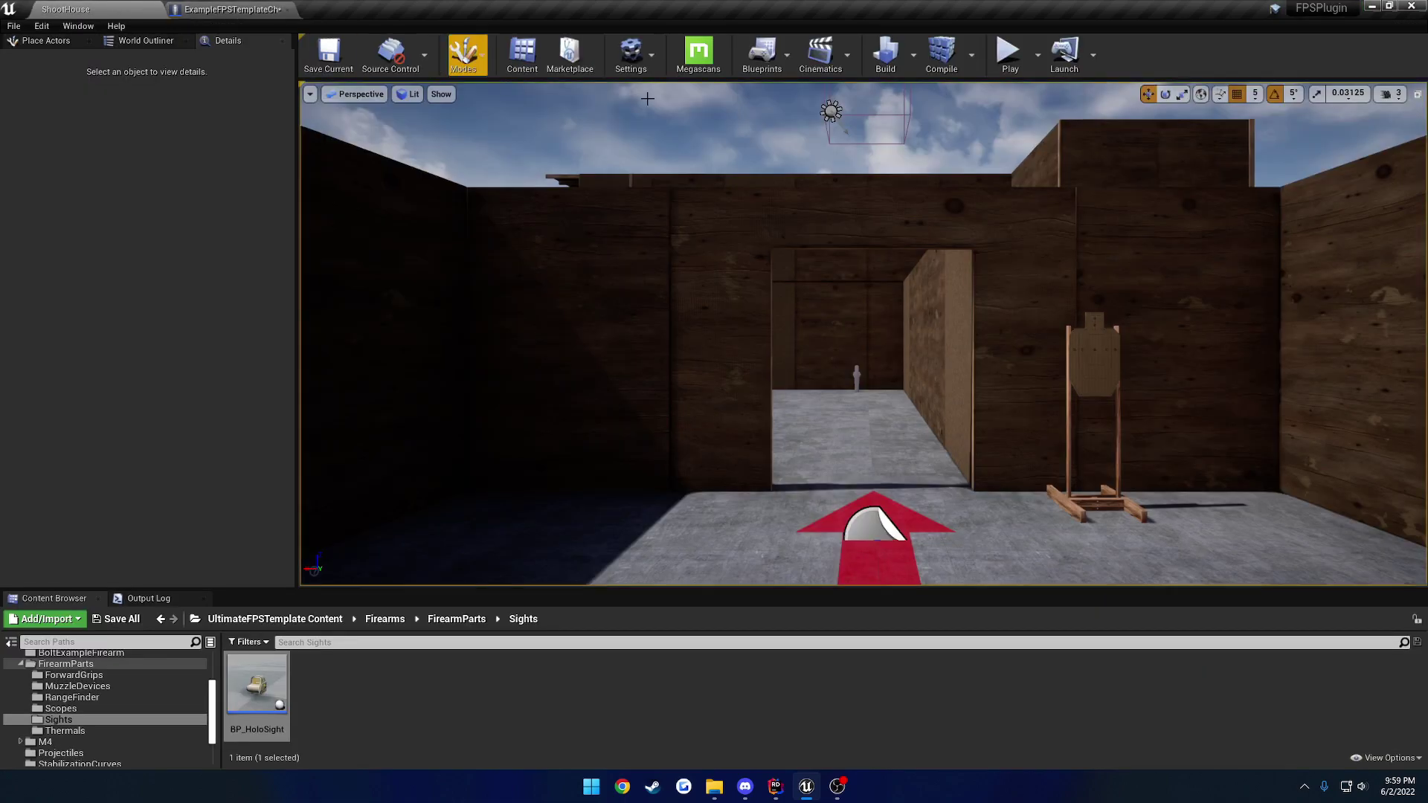
left_click(1010, 67)
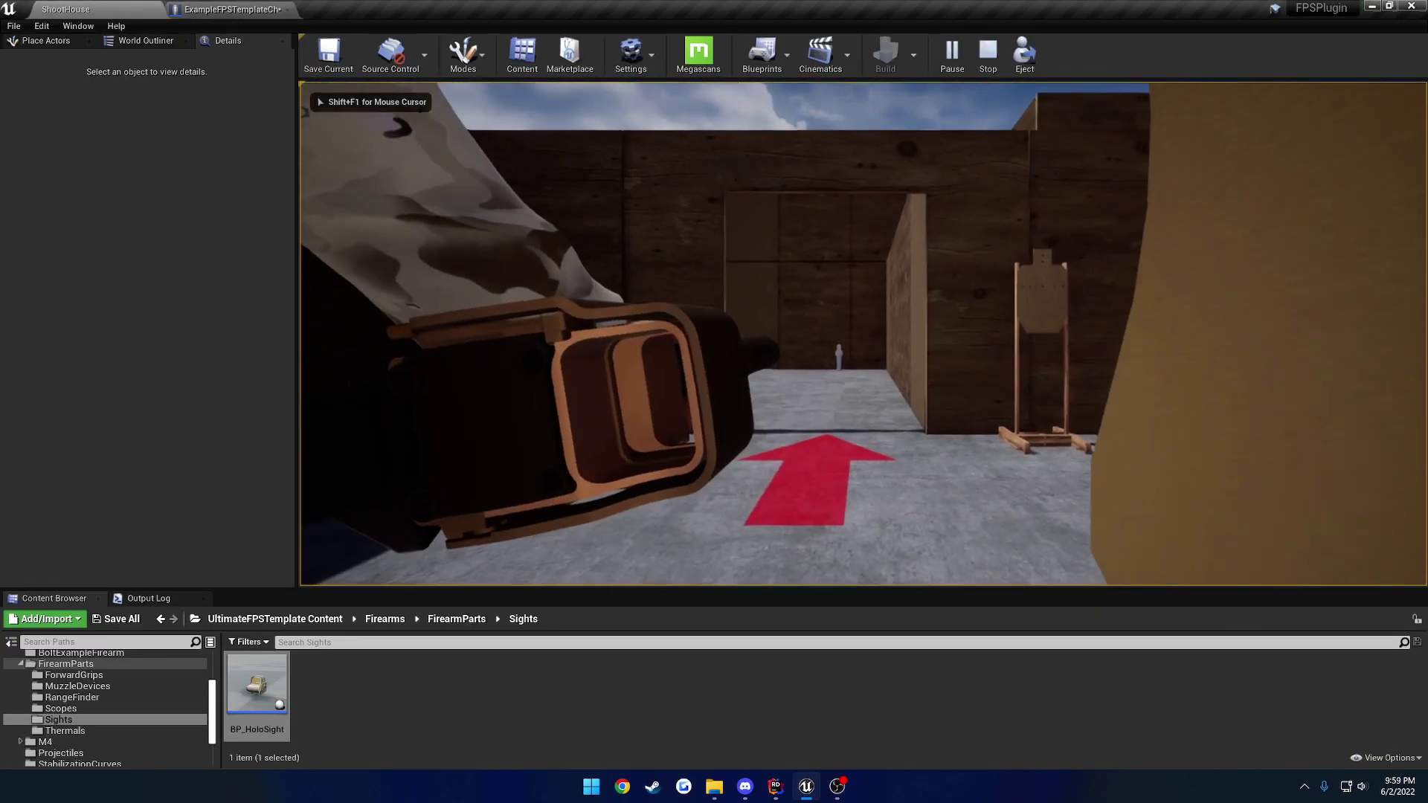
key("Escape")
Step: Reset the Character Component's Default Lean Angle to its default of 35.0 and compile the blueprint
left_click(231, 9)
left_click(138, 213)
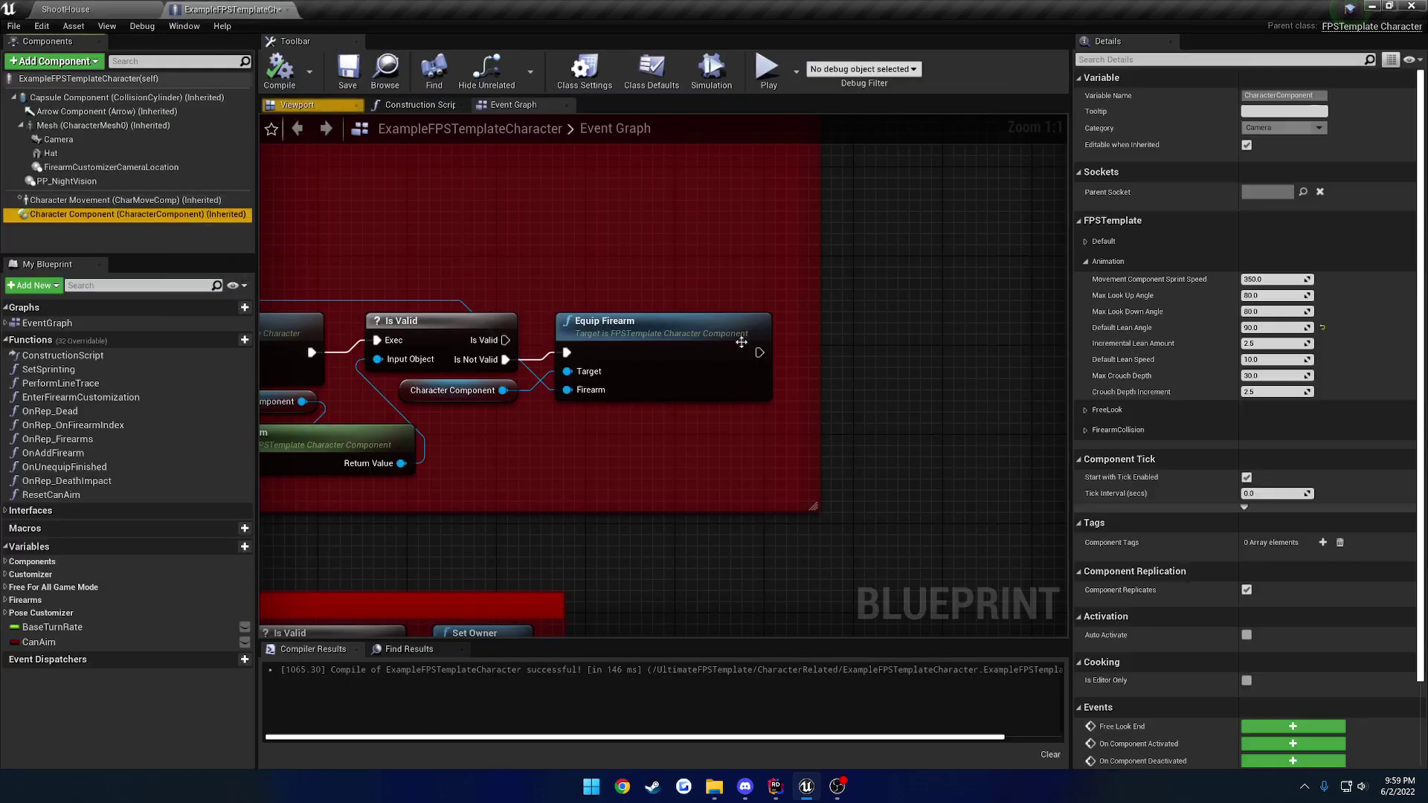
left_click(1321, 328)
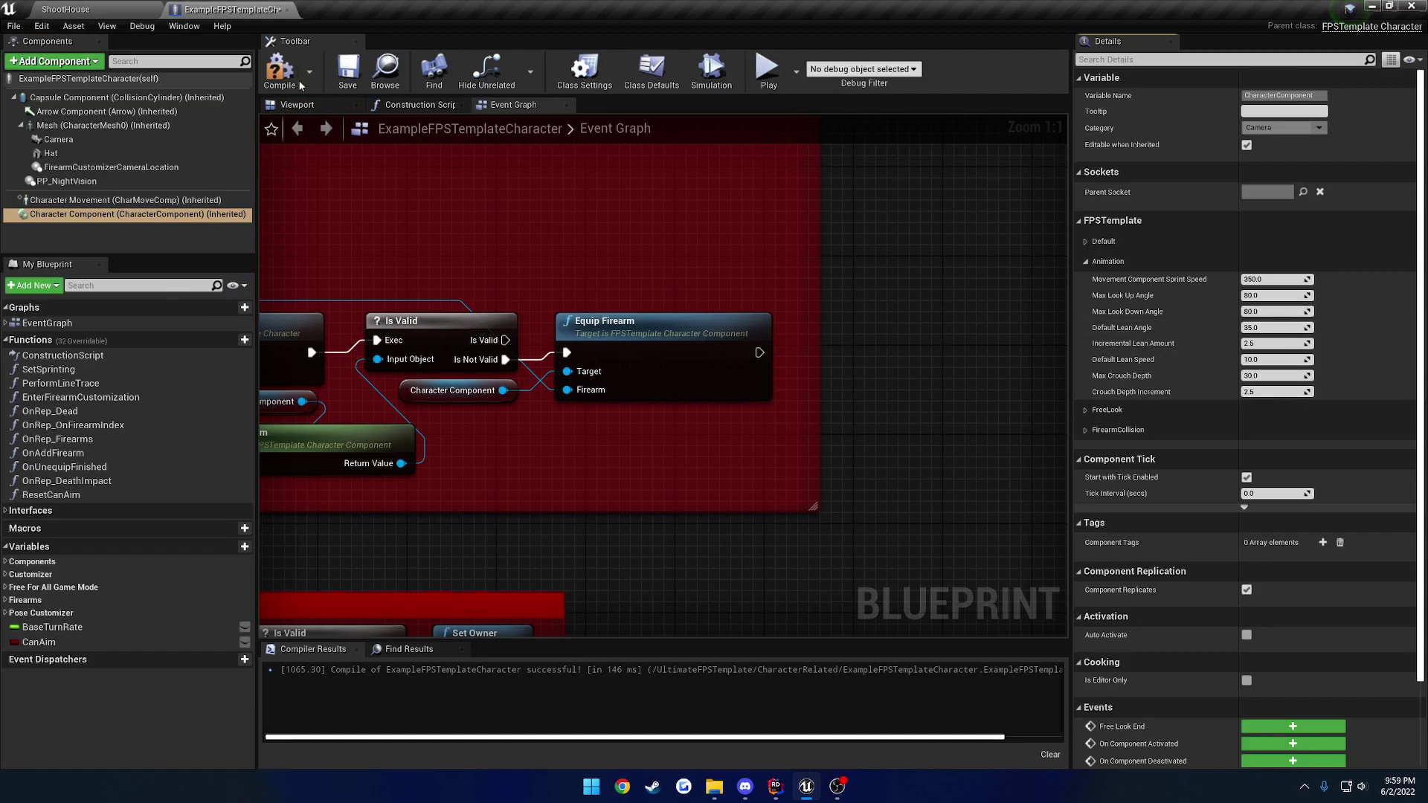
left_click(280, 68)
Step: Review the Incremental Lean Amount setting and the Incremental Lean and Reset Lean Angle nodes in the Event Graph
left_click(219, 213)
mouse_move(1162, 347)
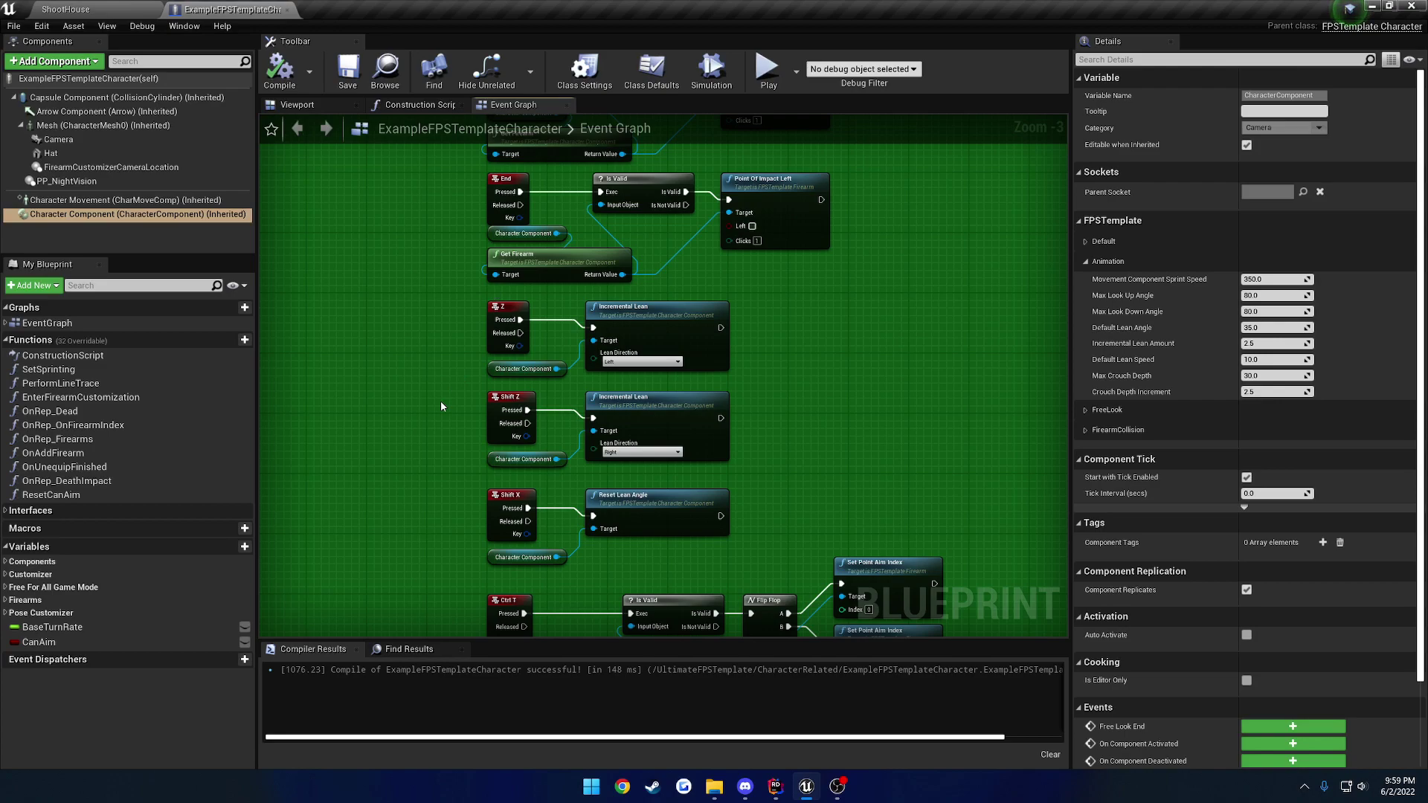
left_click_drag(506, 420, 433, 475)
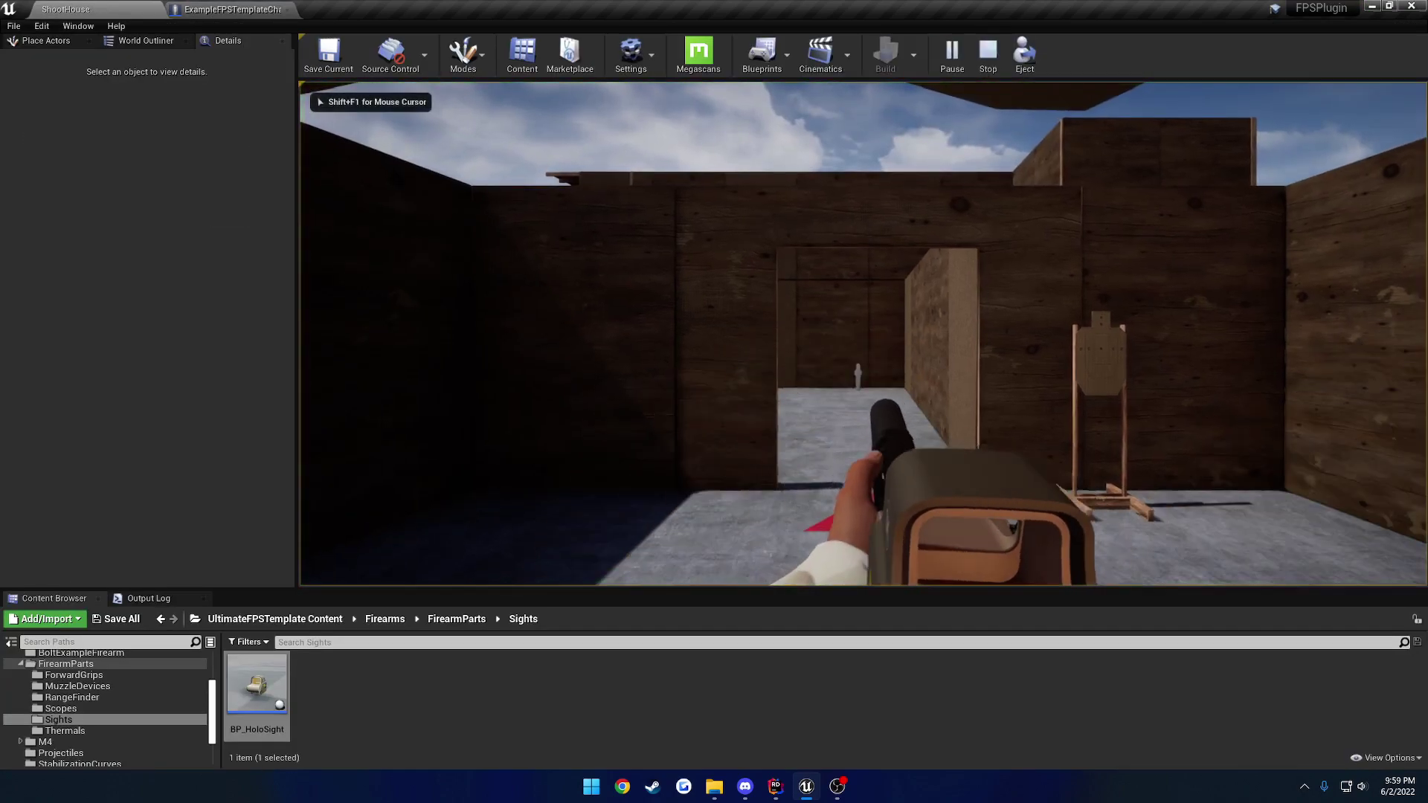
Step: Play-test incremental leaning and full leaning to both sides in the ShootHouse level, and return to the Character Component's settings
key("a")
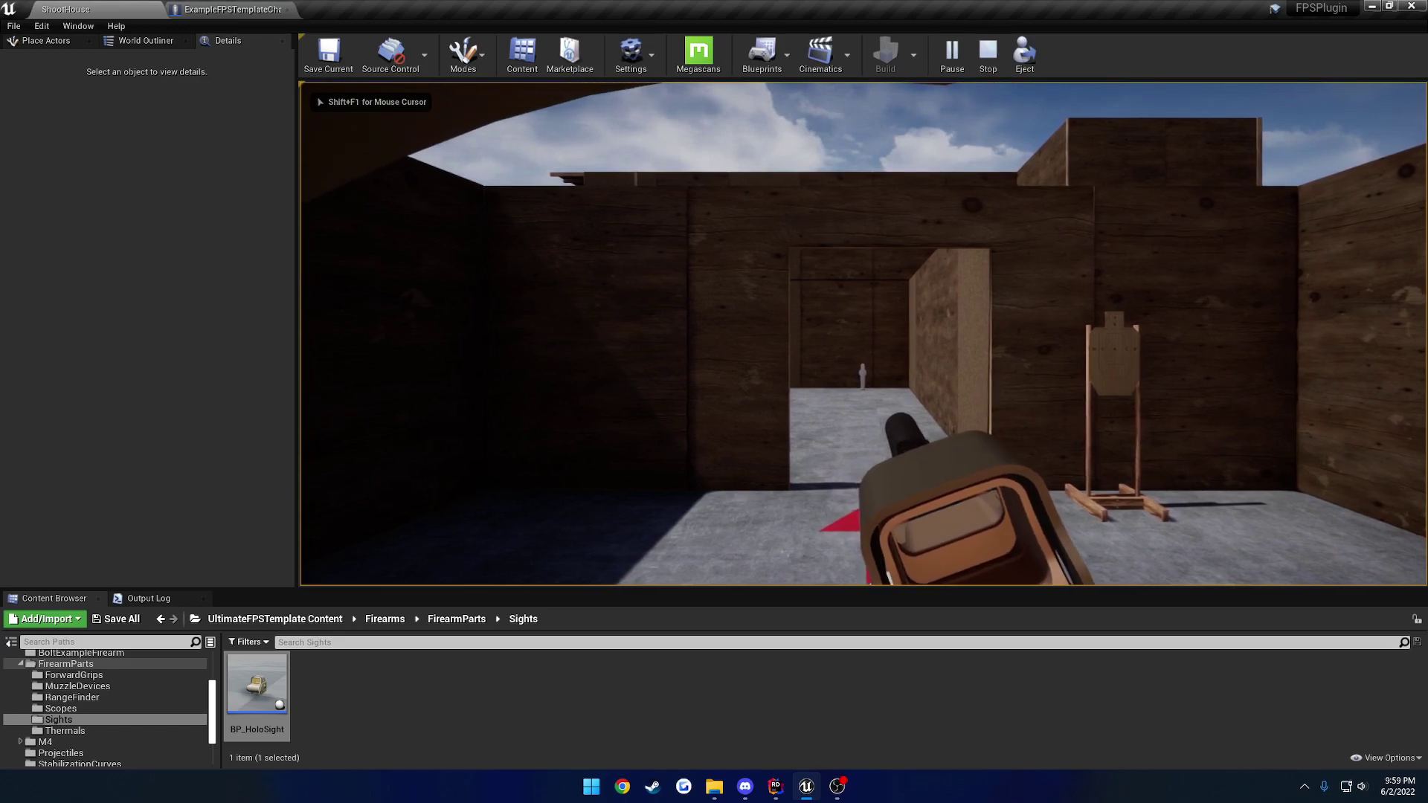
key("a")
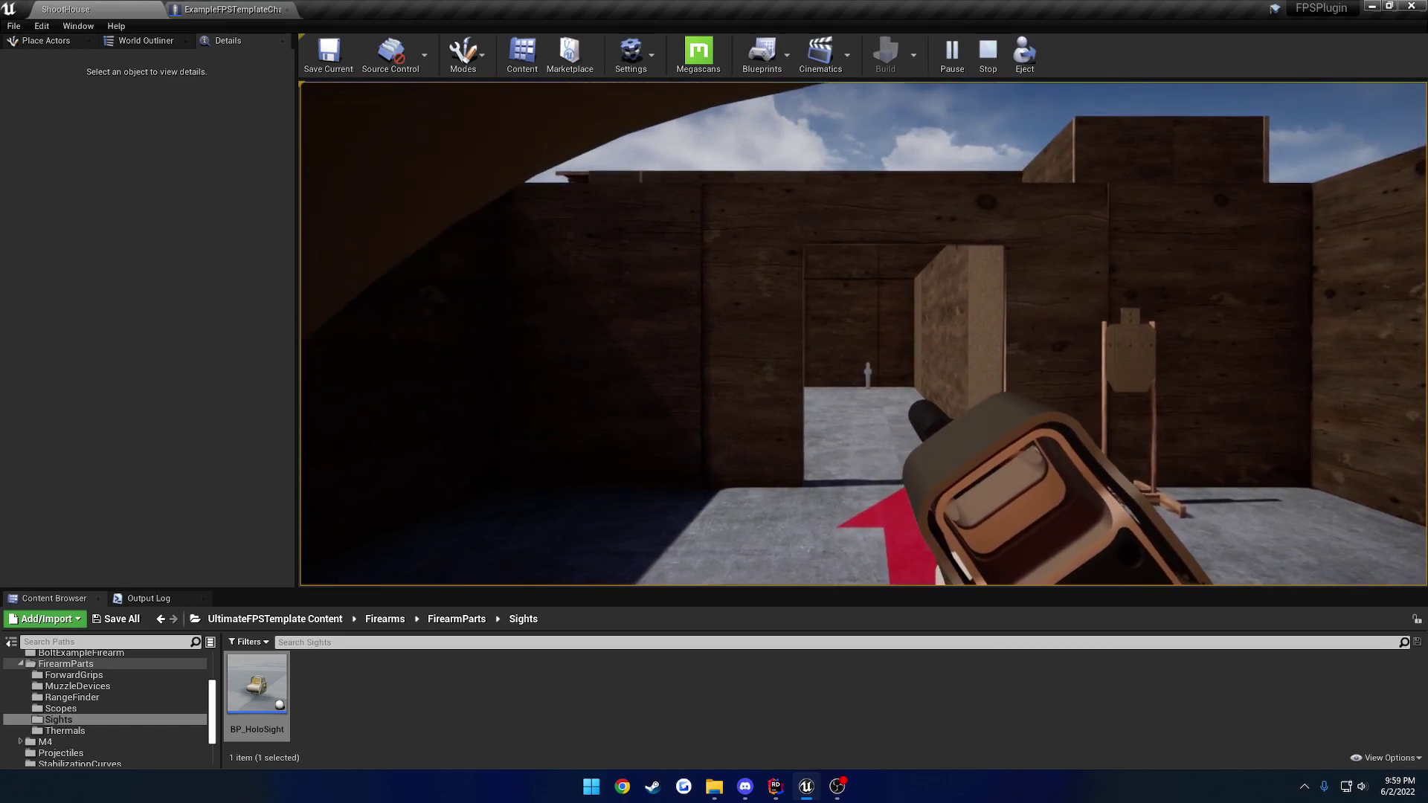
key("d")
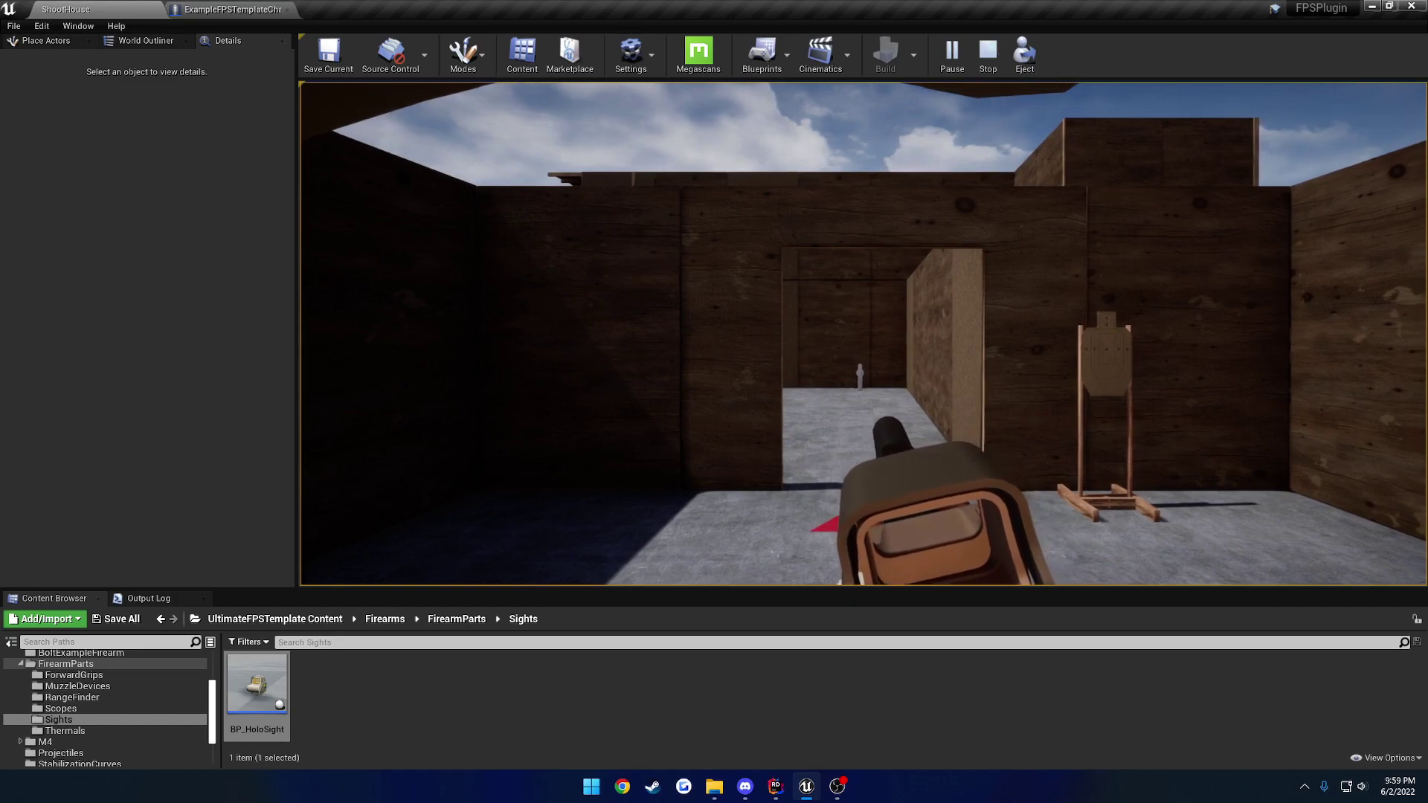
key("a")
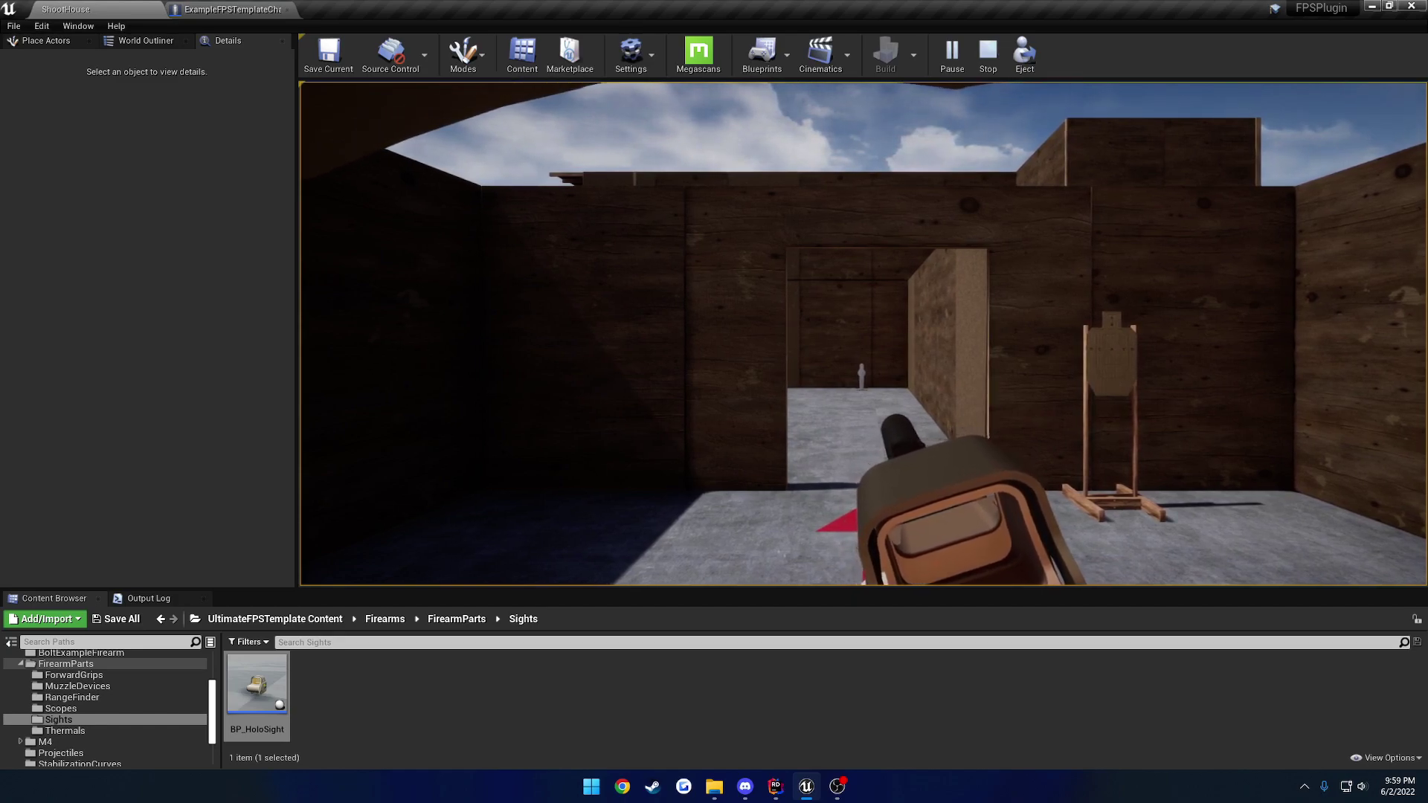
key("d")
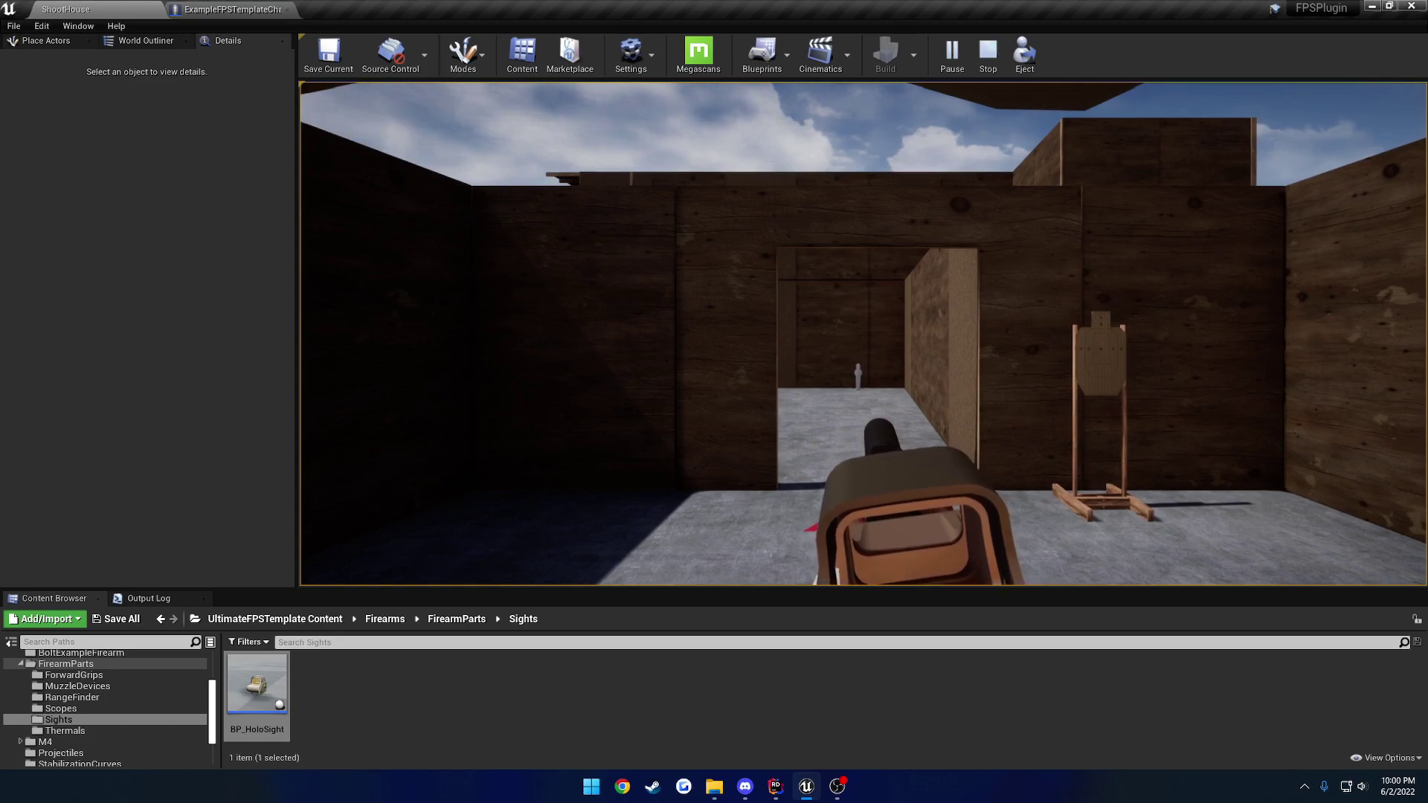
key("a")
key("d")
key("a")
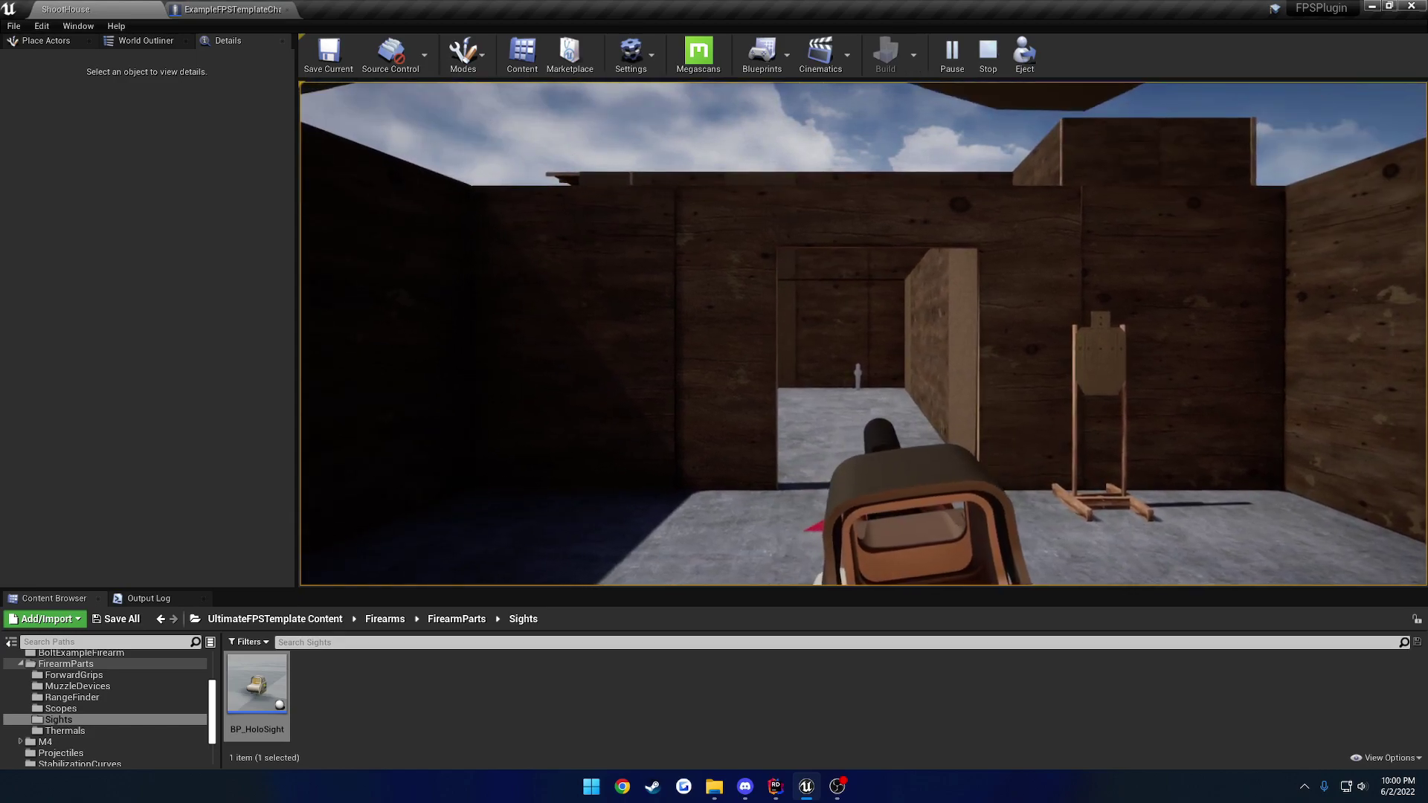
key("a")
key("w")
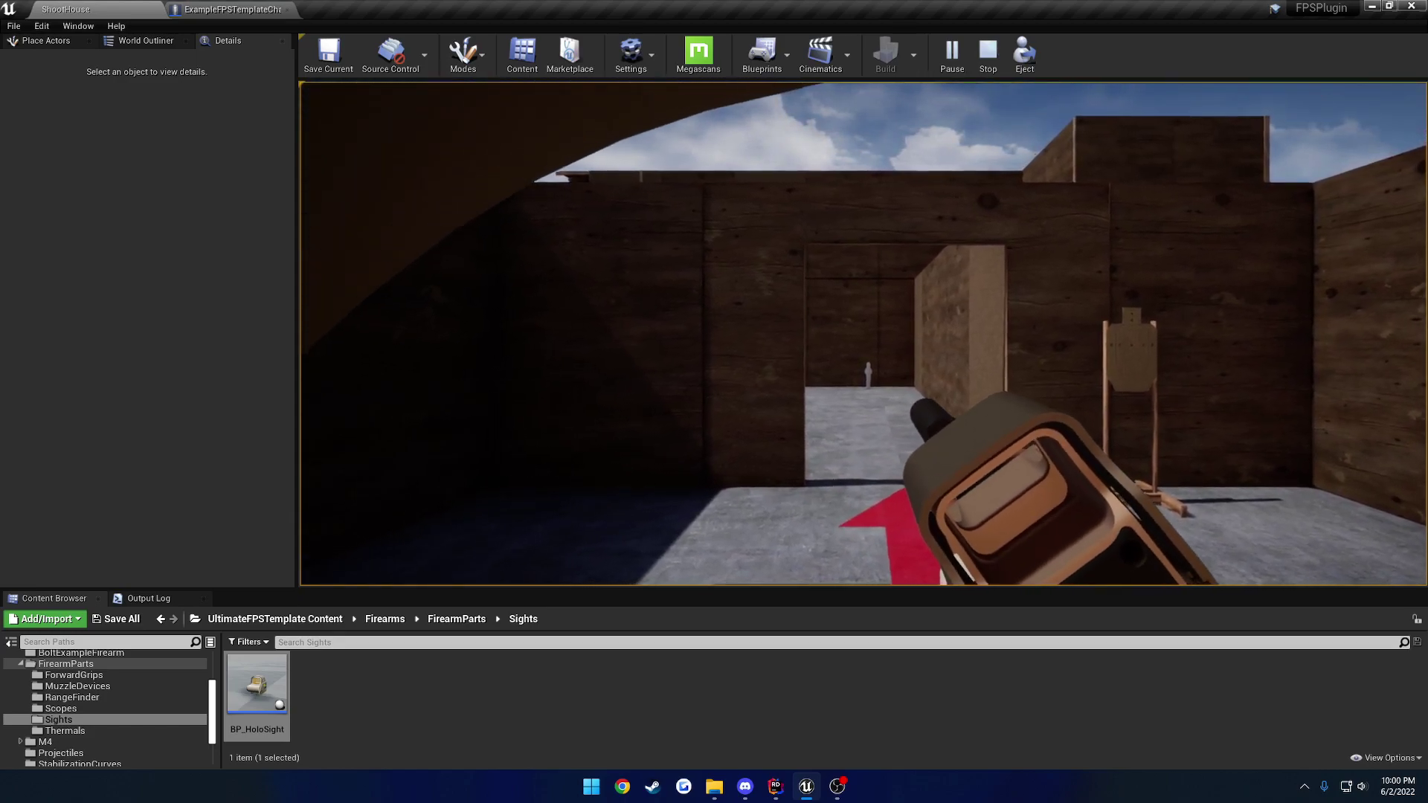
key("e")
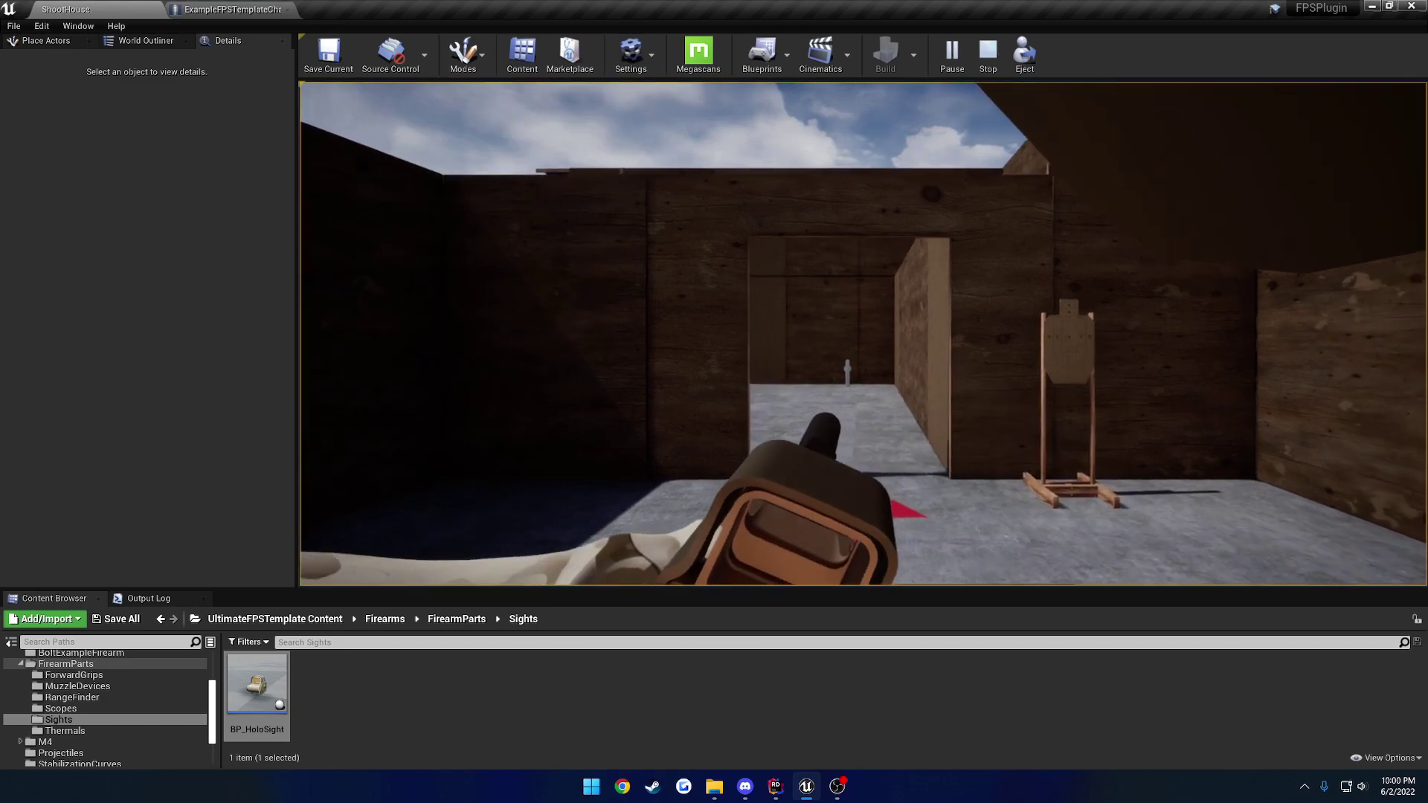
key("q")
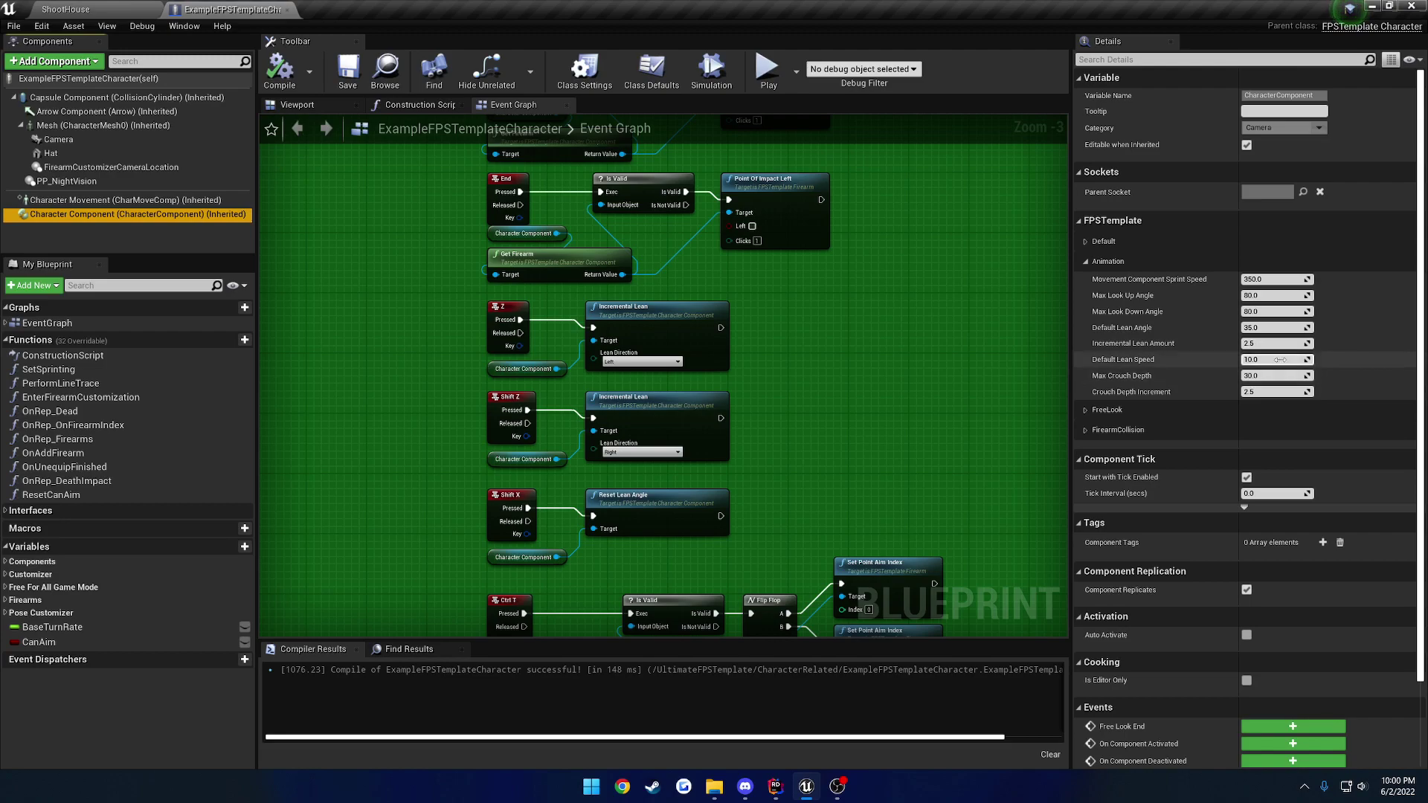
Step: Set the Character Component's Default Lean Speed to 50.0, compile, and play-test leaning in the ShootHouse level
left_click(1279, 359)
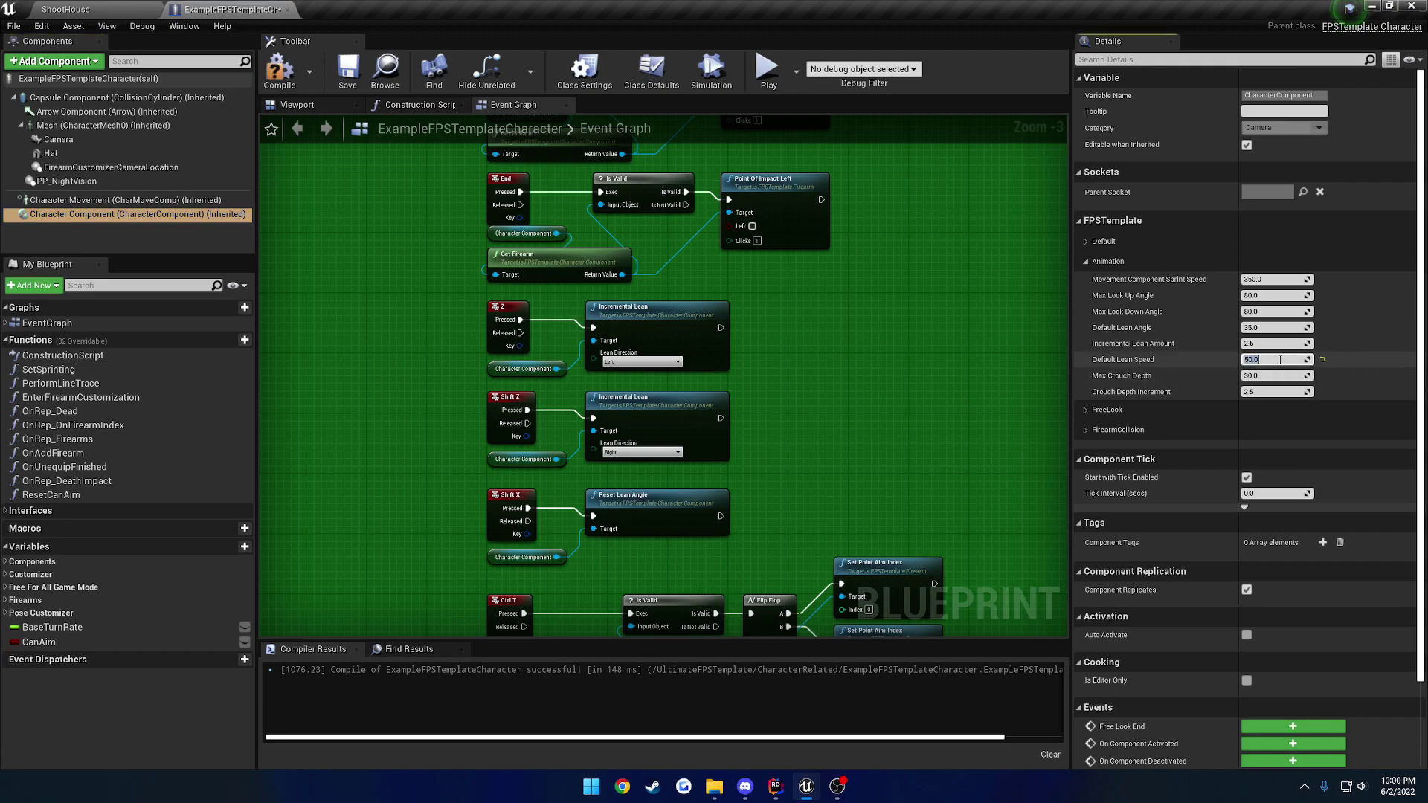
left_click(278, 68)
left_click(117, 9)
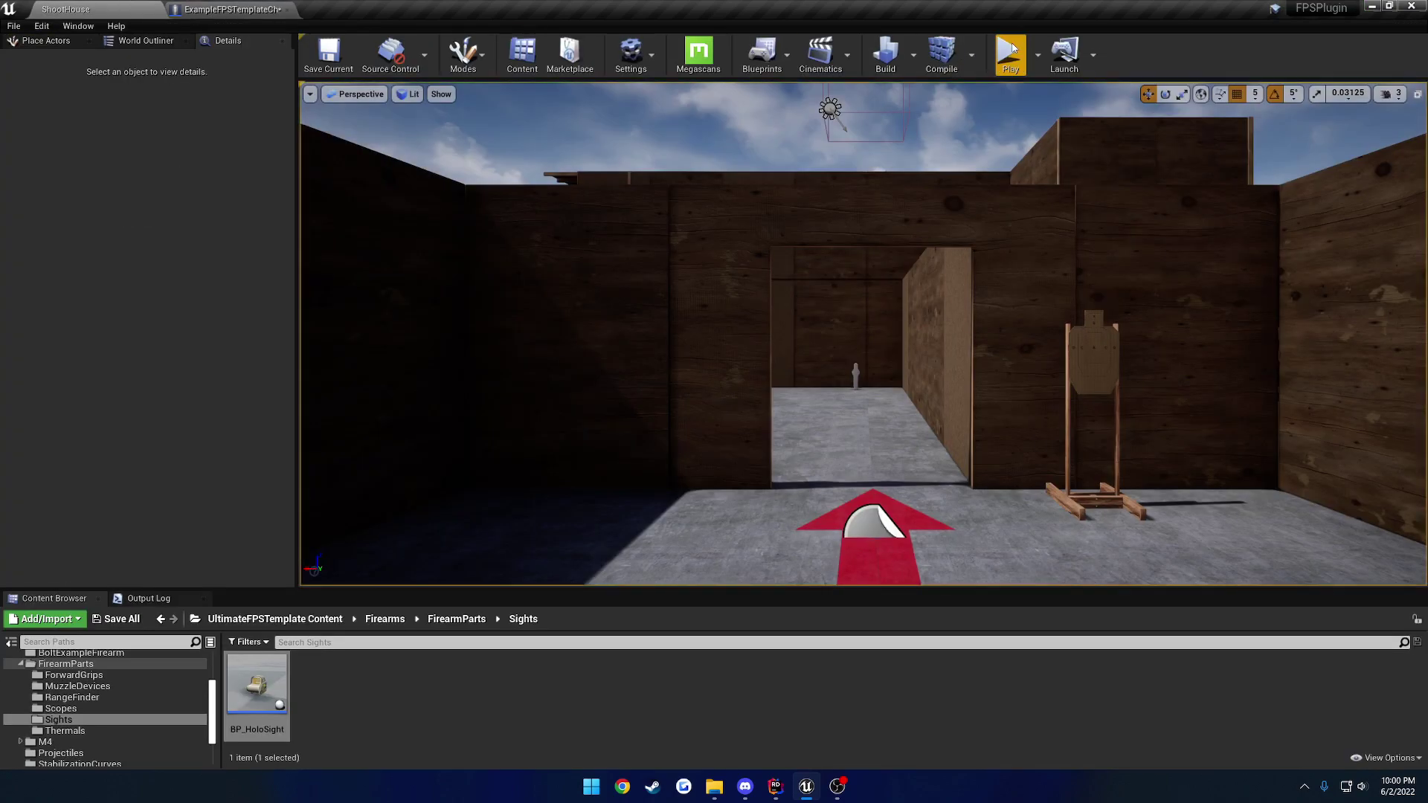
left_click(1011, 52)
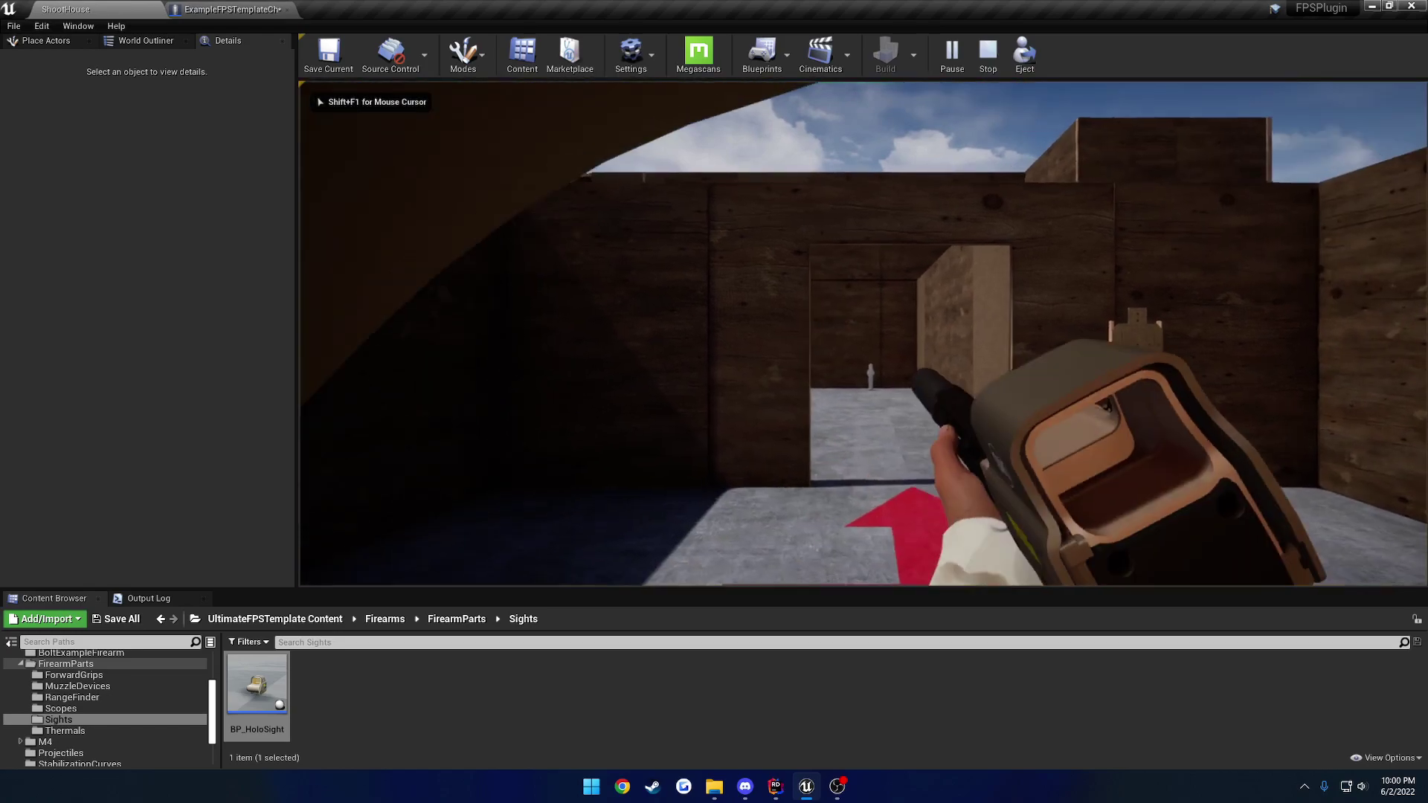
key("Escape")
Step: Reset the Character Component's Default Lean Speed to 10.0, and show the FreeLook settings instead of the Animation settings
left_click(266, 6)
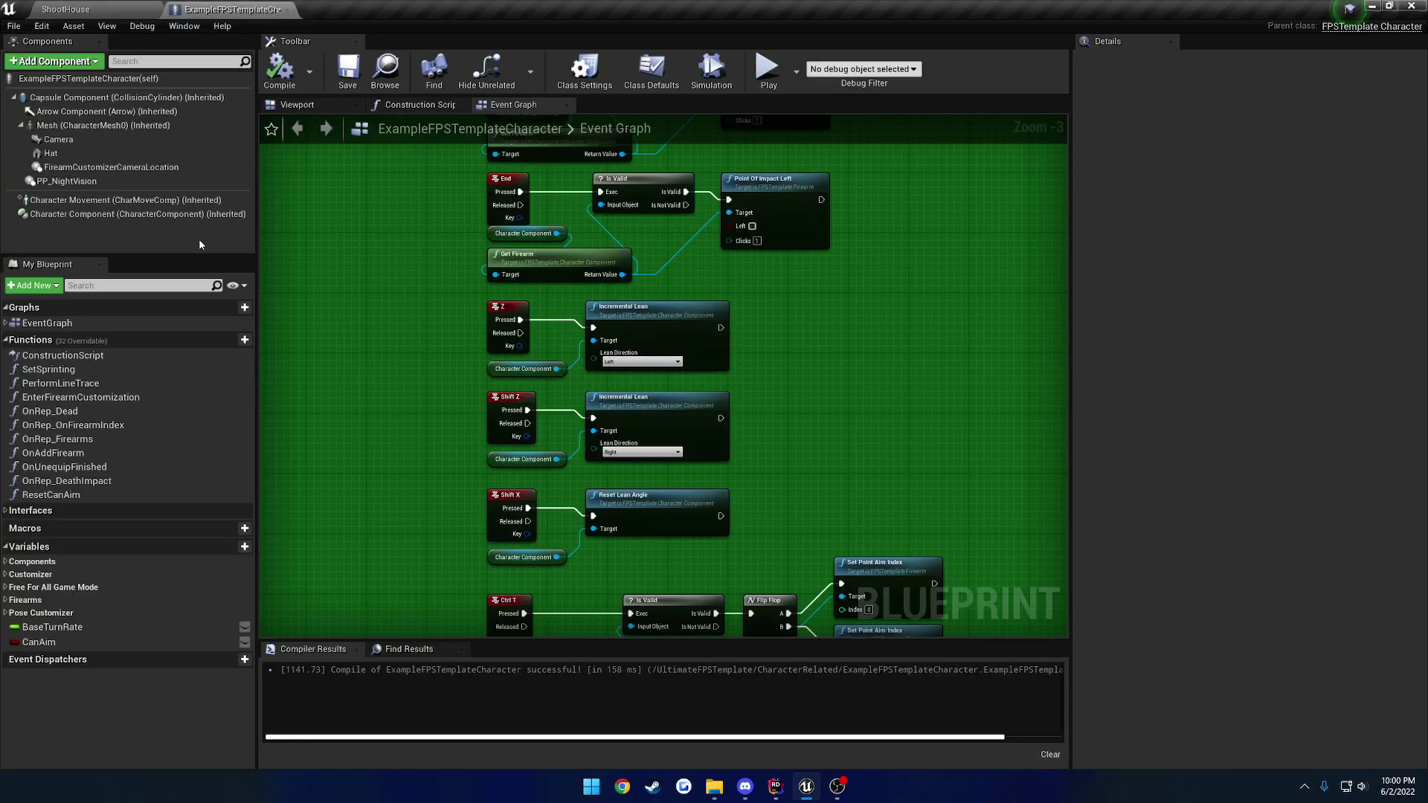
left_click(171, 214)
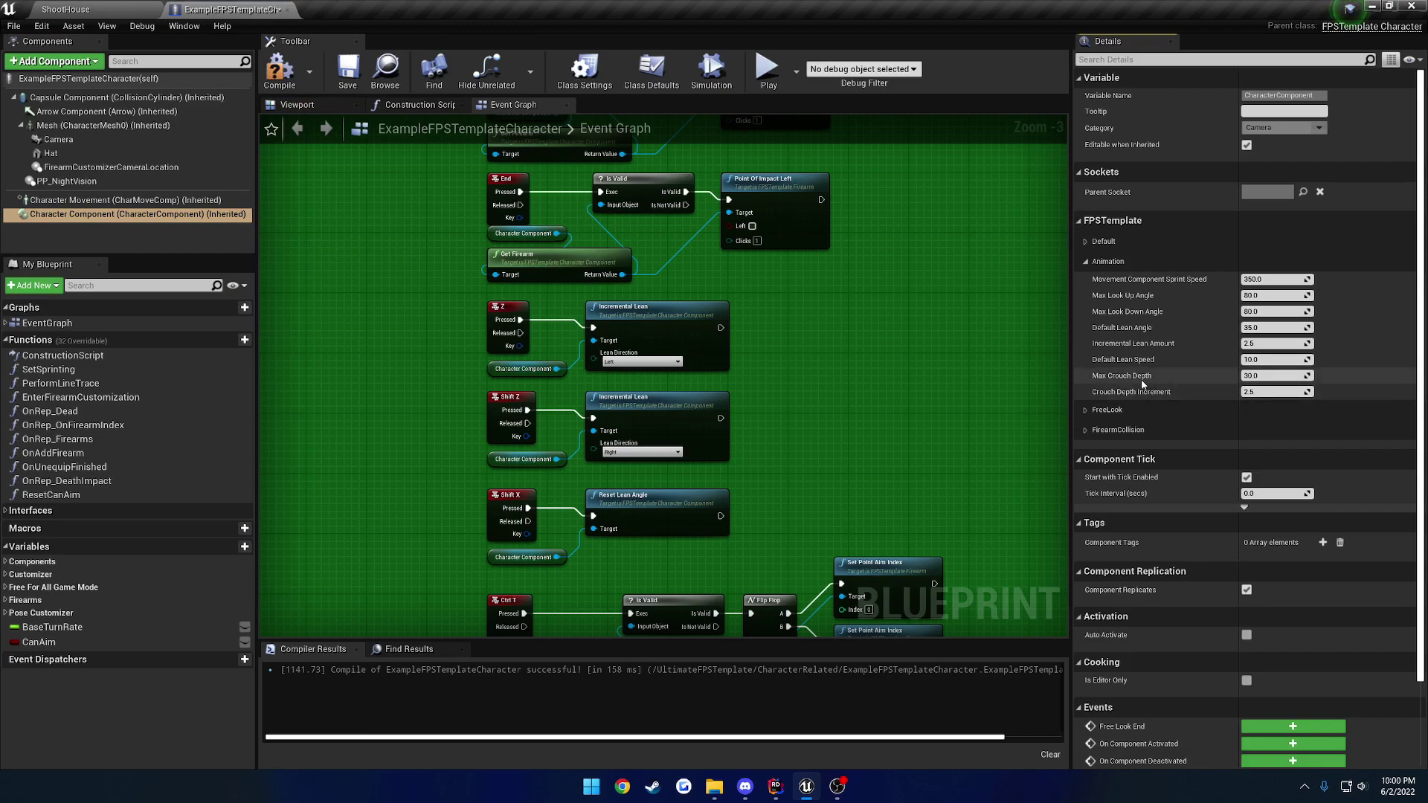
left_click(1084, 412)
left_click(1093, 262)
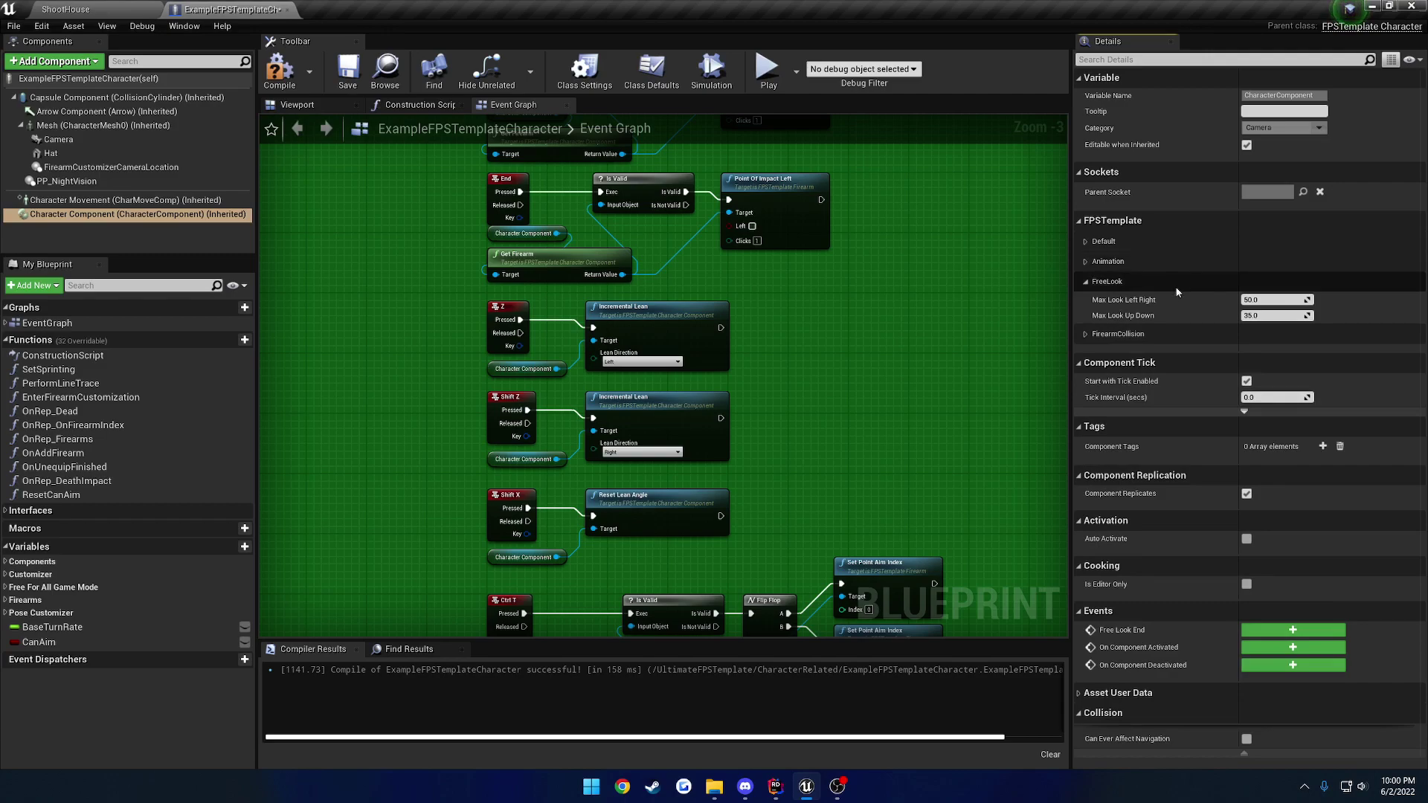
Step: Review the FreeLook limits for looking left-right and up-down, and check the Default settings group
mouse_move(1139, 308)
left_click(1087, 241)
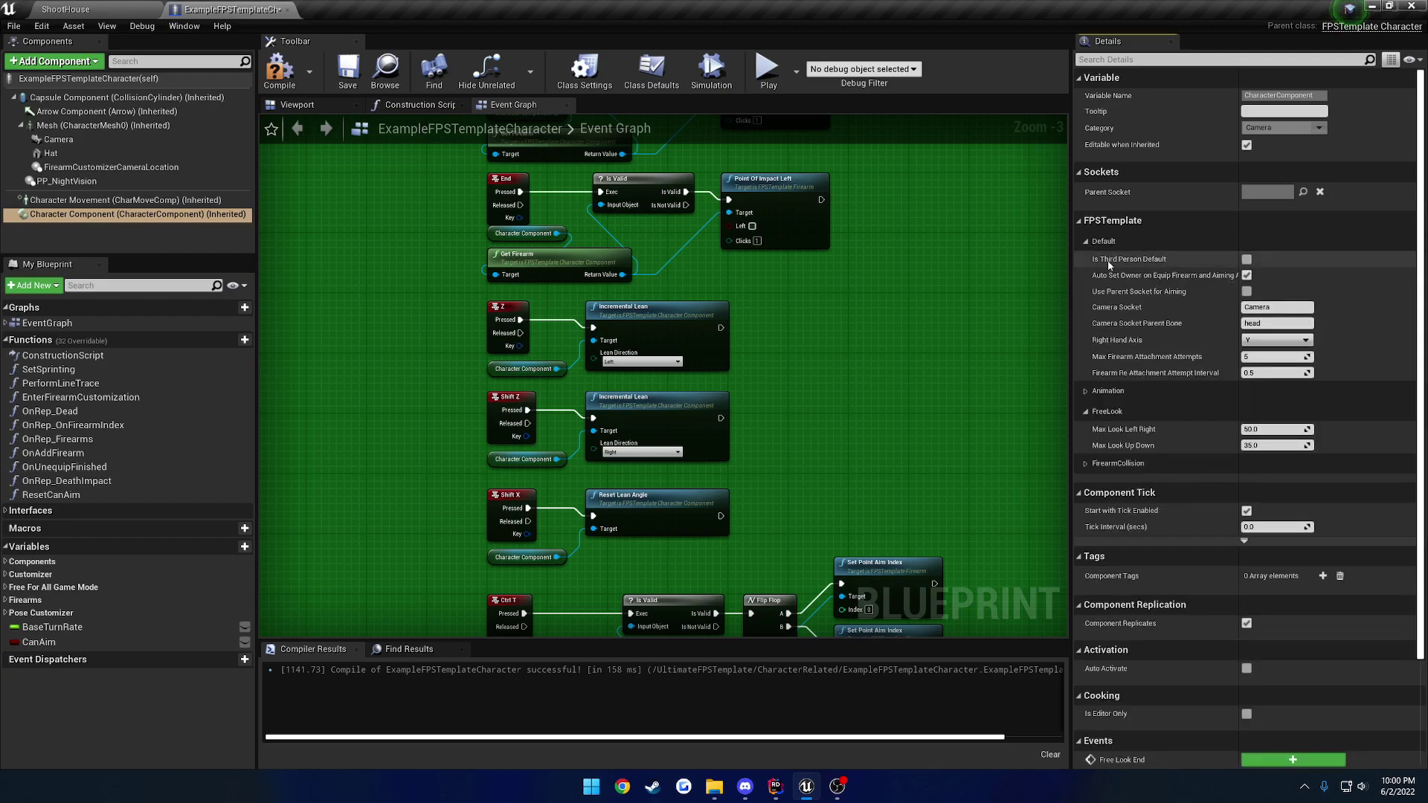
left_click(1088, 241)
left_click(1093, 261)
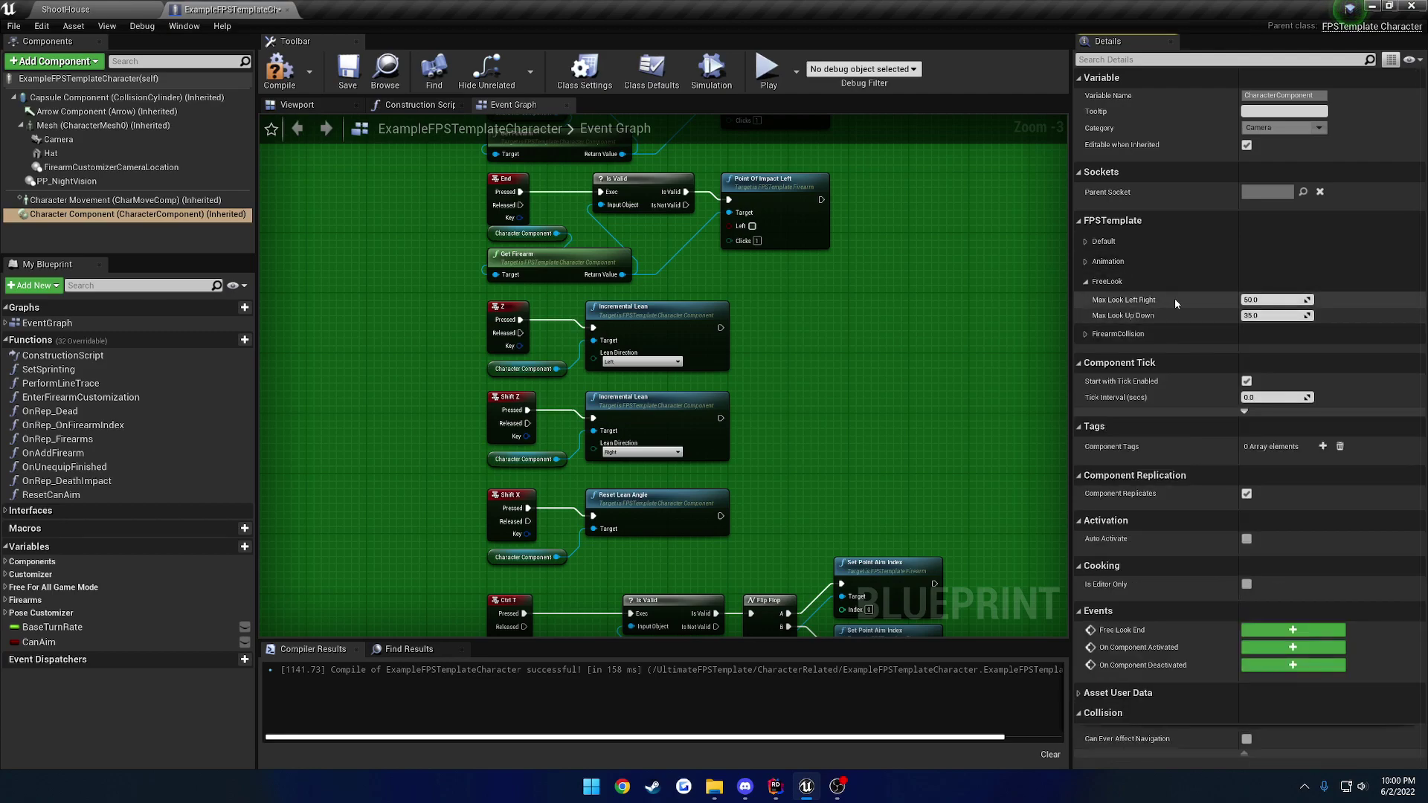
Step: Compile the character blueprint, play-test free look in the ShootHouse level, and return to the blueprint
left_click(286, 74)
left_click(97, 10)
left_click(1008, 70)
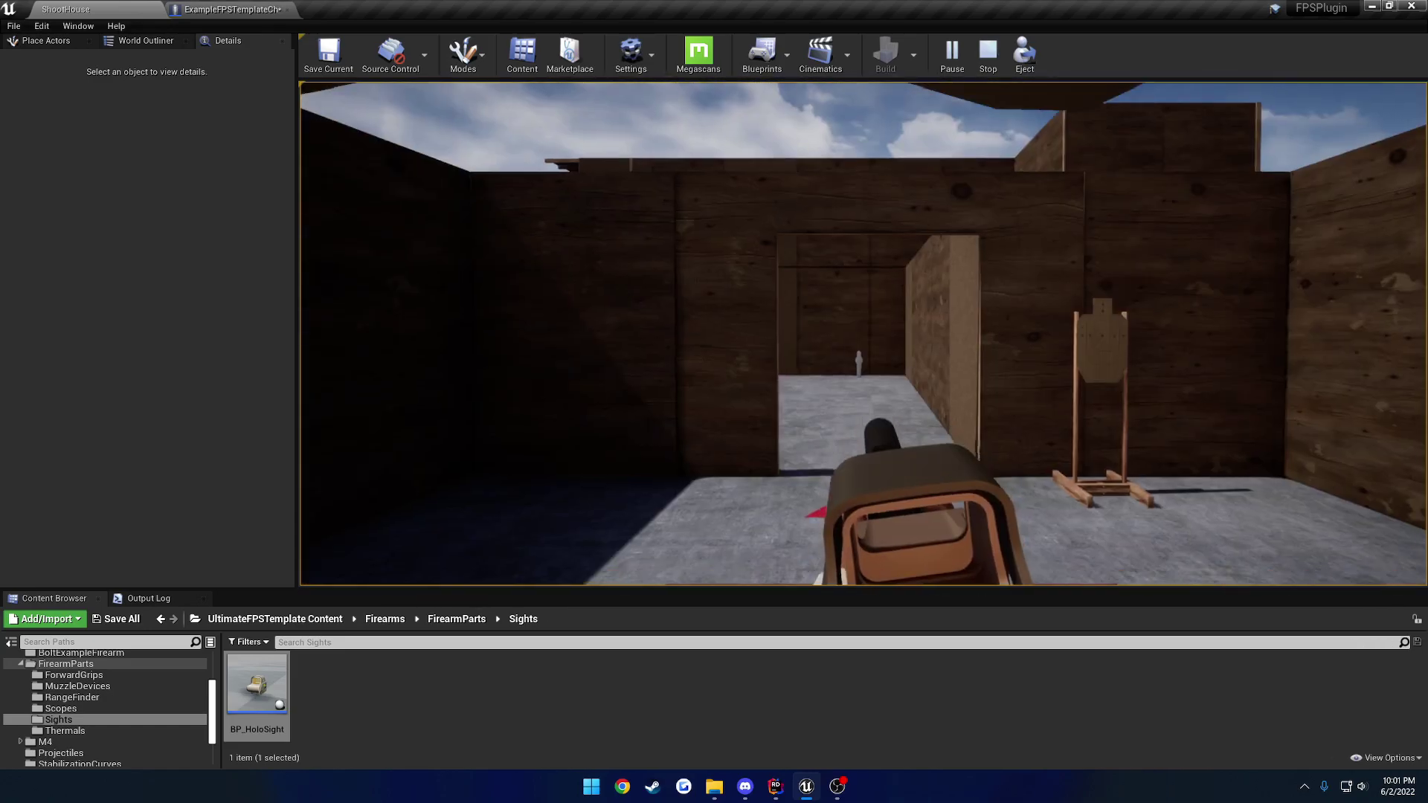
key("Escape")
left_click(209, 6)
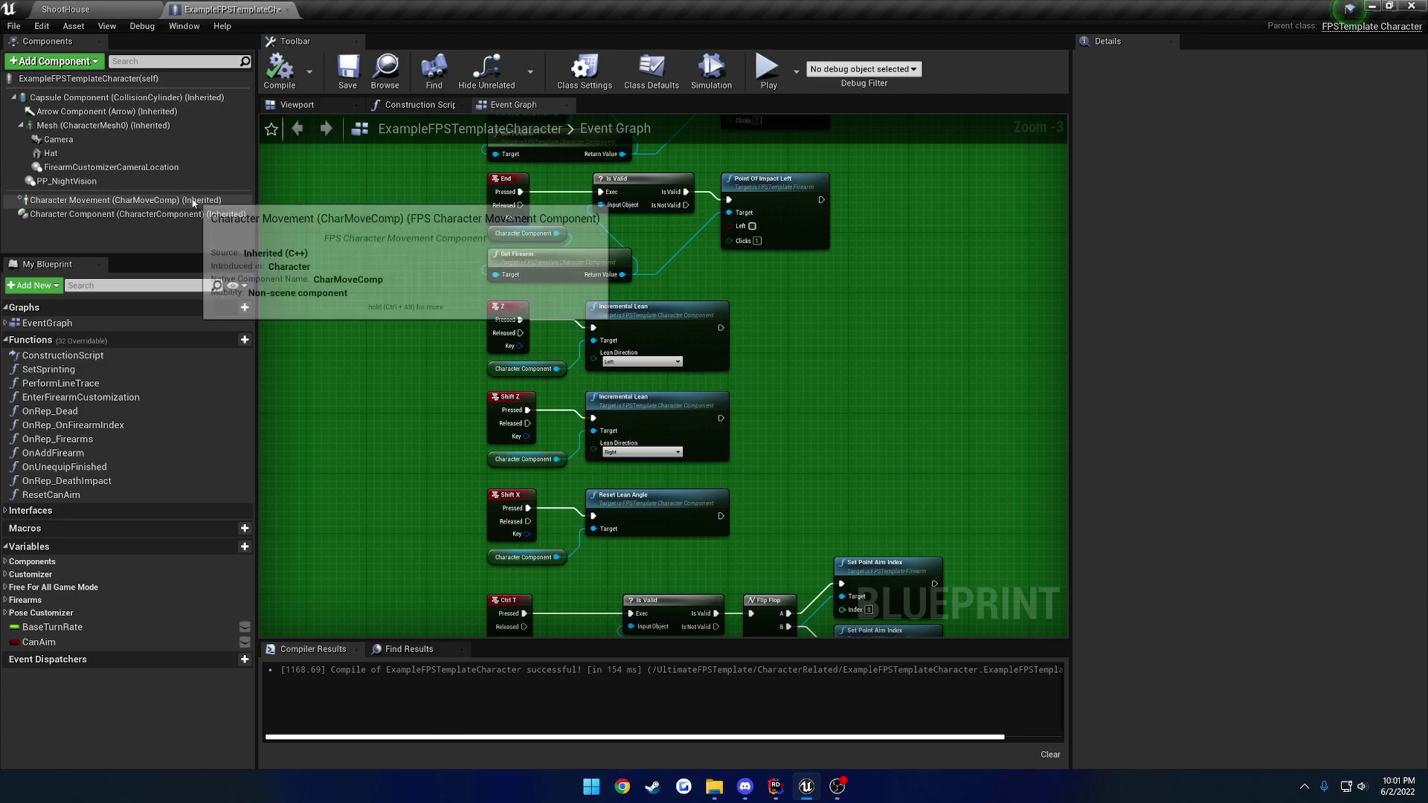
Step: Review the Character Component's FirearmCollision settings, including the channels available for Firearm Collision Channel
left_click(157, 214)
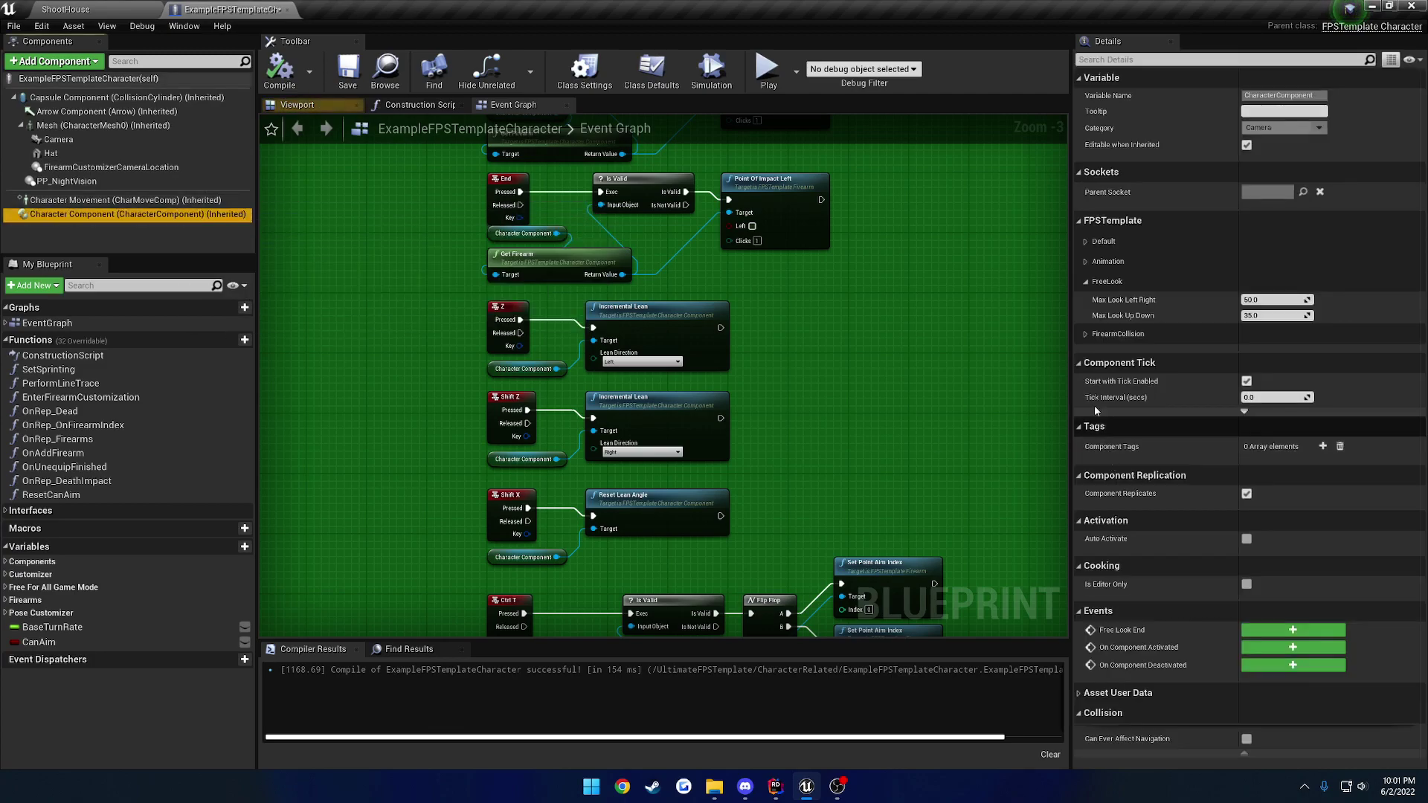
left_click(1085, 281)
left_click(1086, 301)
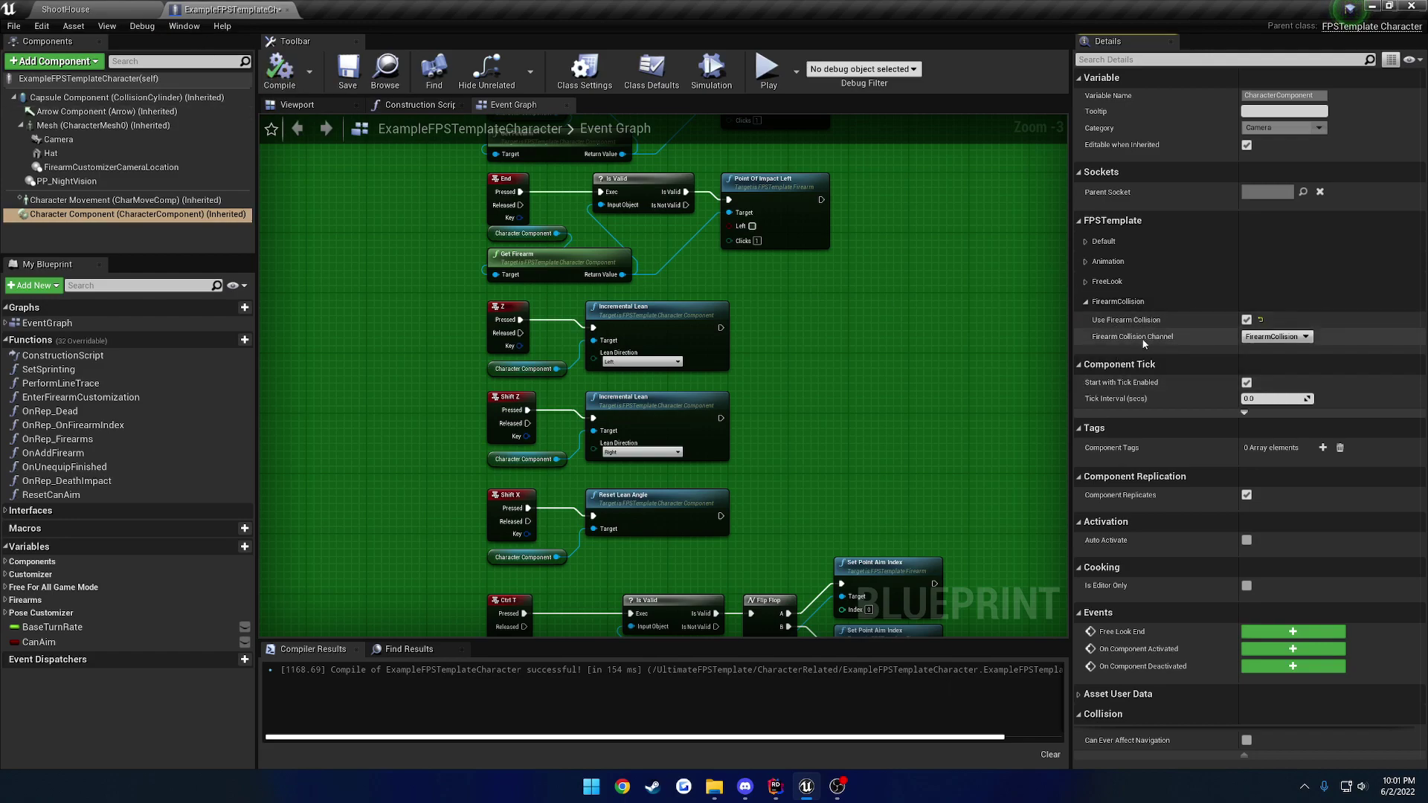
left_click(1302, 337)
left_click(1308, 337)
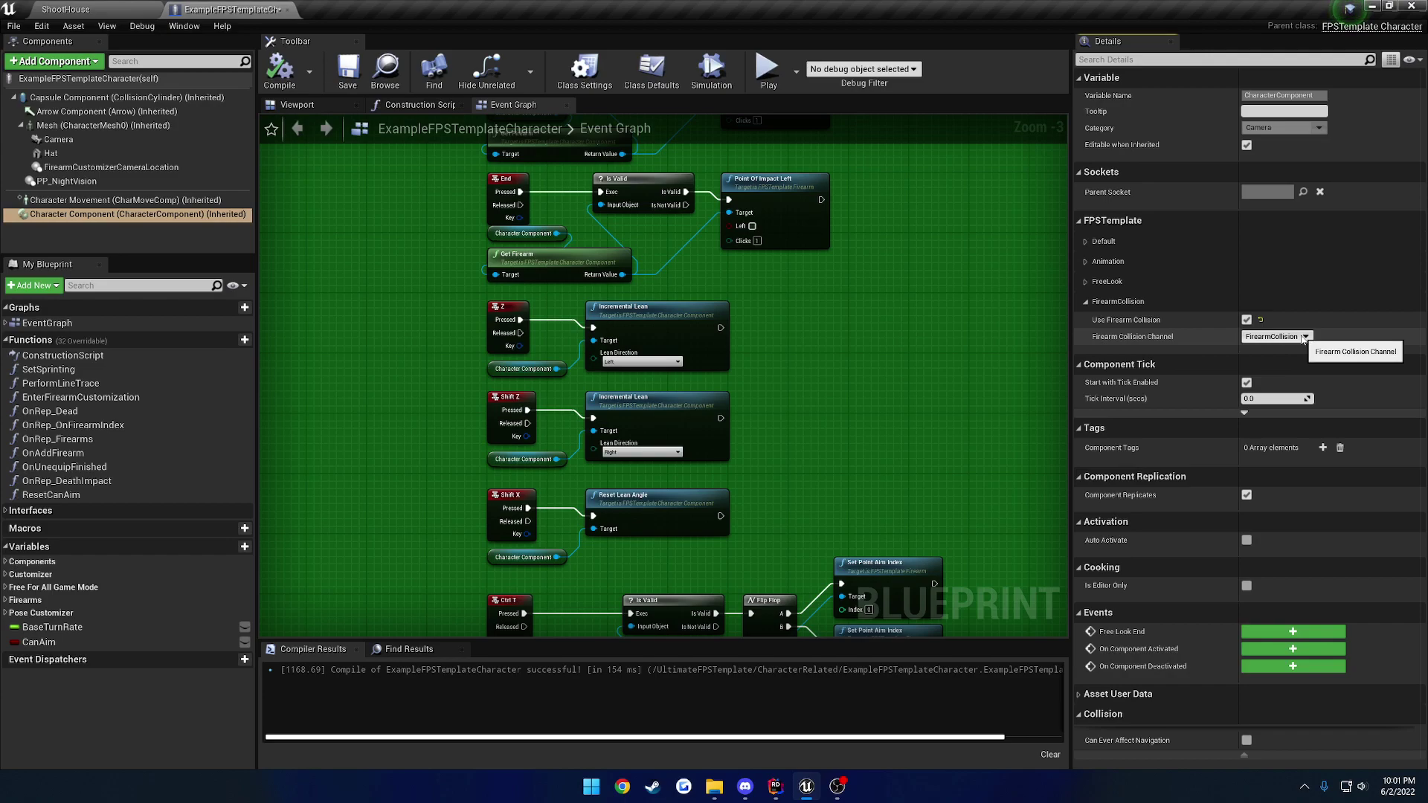
Step: Play-test firearm collision in the ShootHouse level by walking the weapon up against the walls and doorway edges
left_click(115, 8)
left_click(1009, 59)
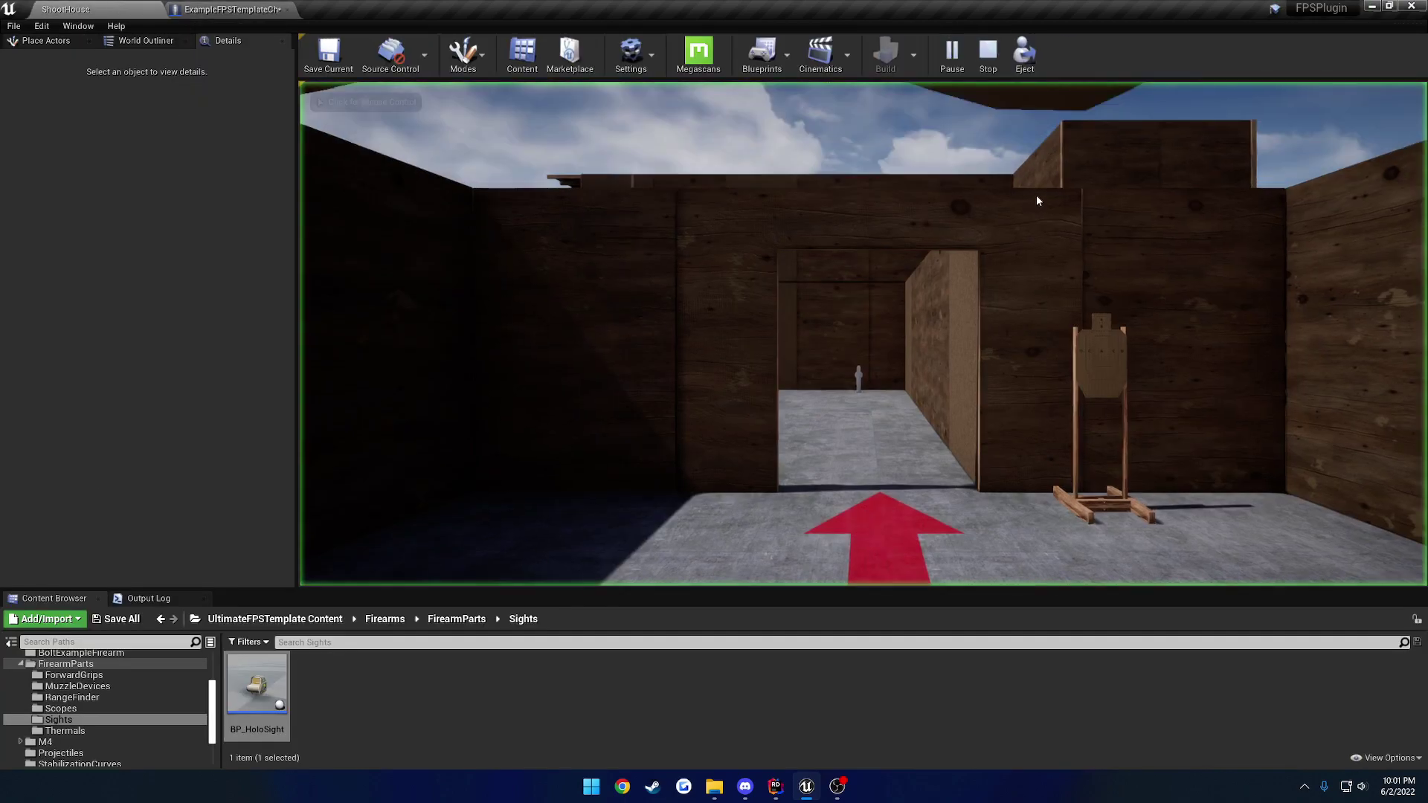
left_click(1039, 201)
key("w")
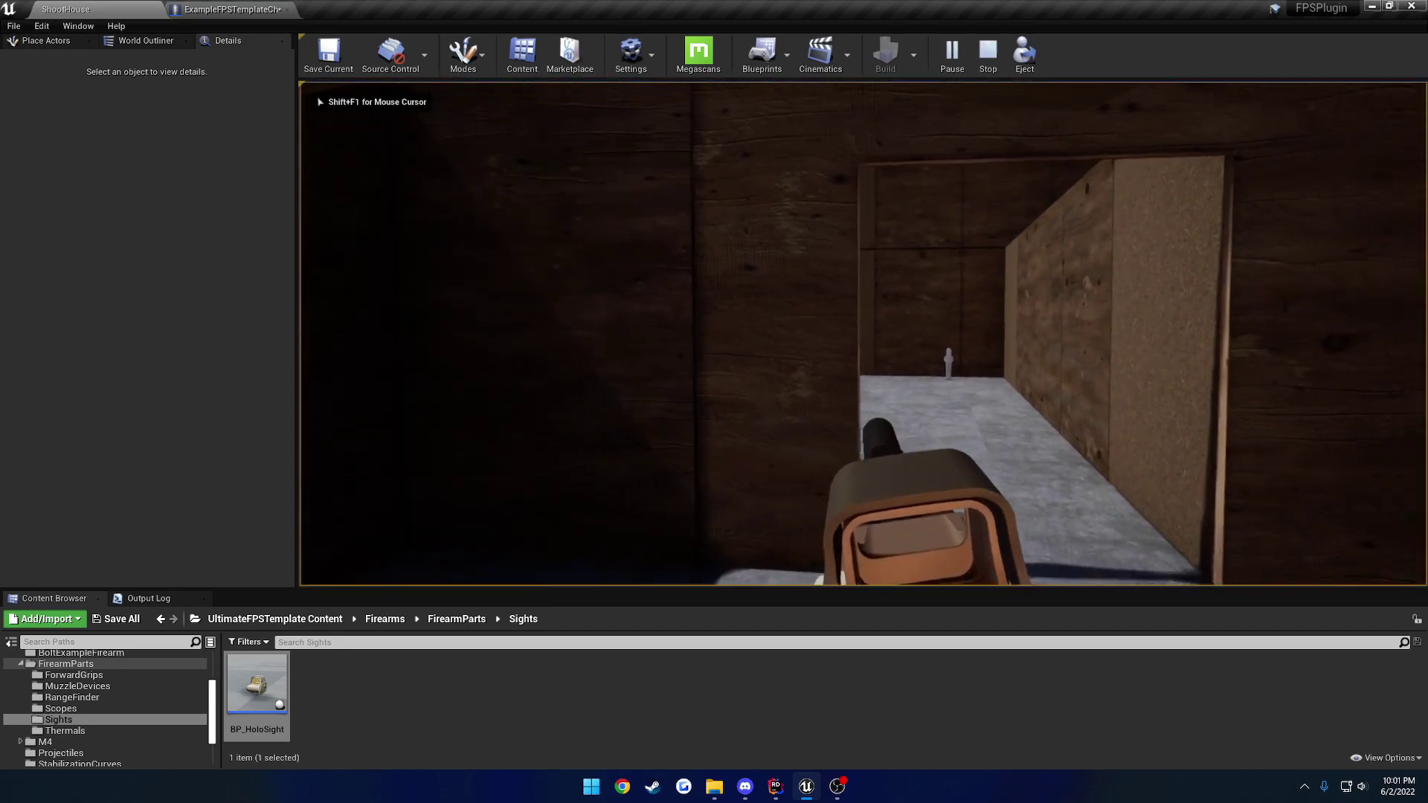
key("w")
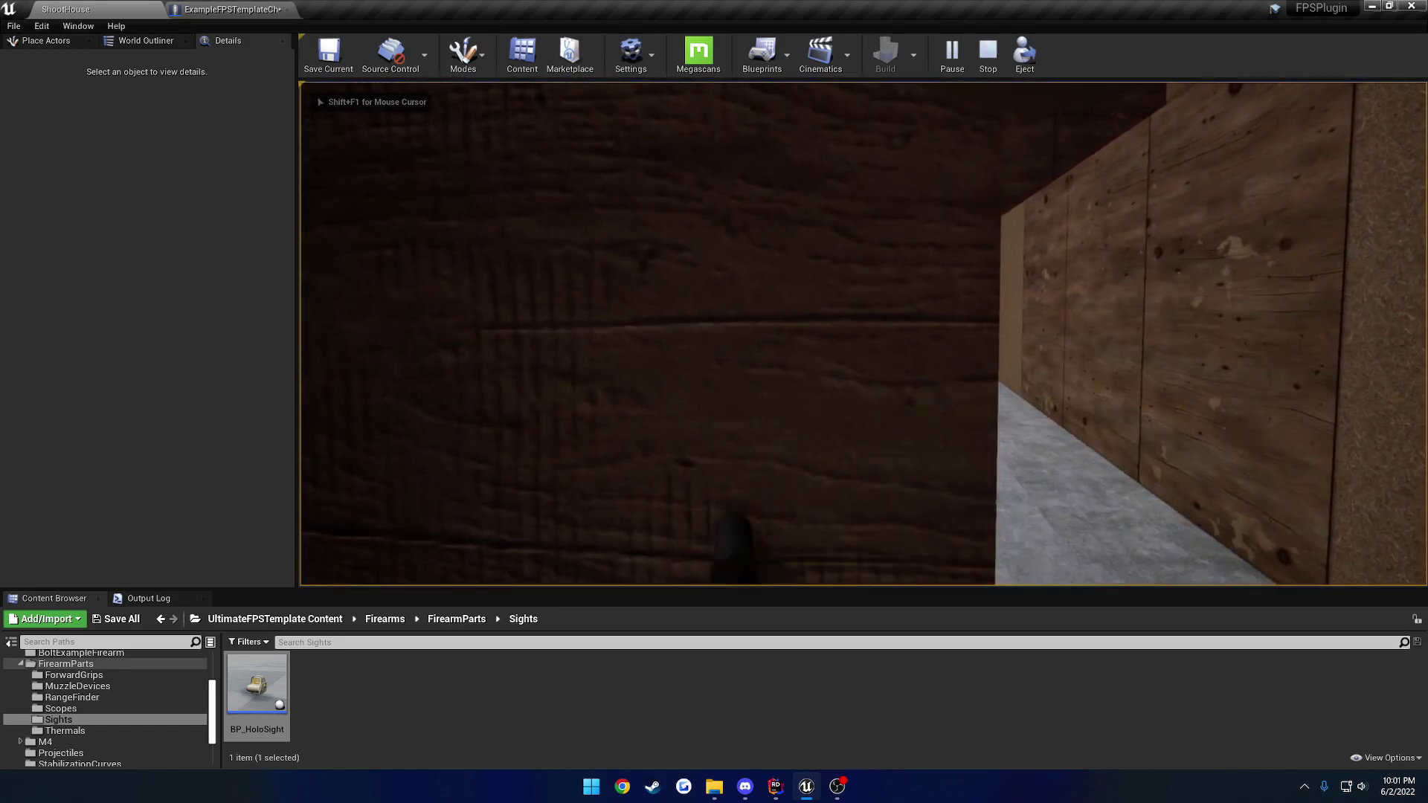
key("s")
key("w")
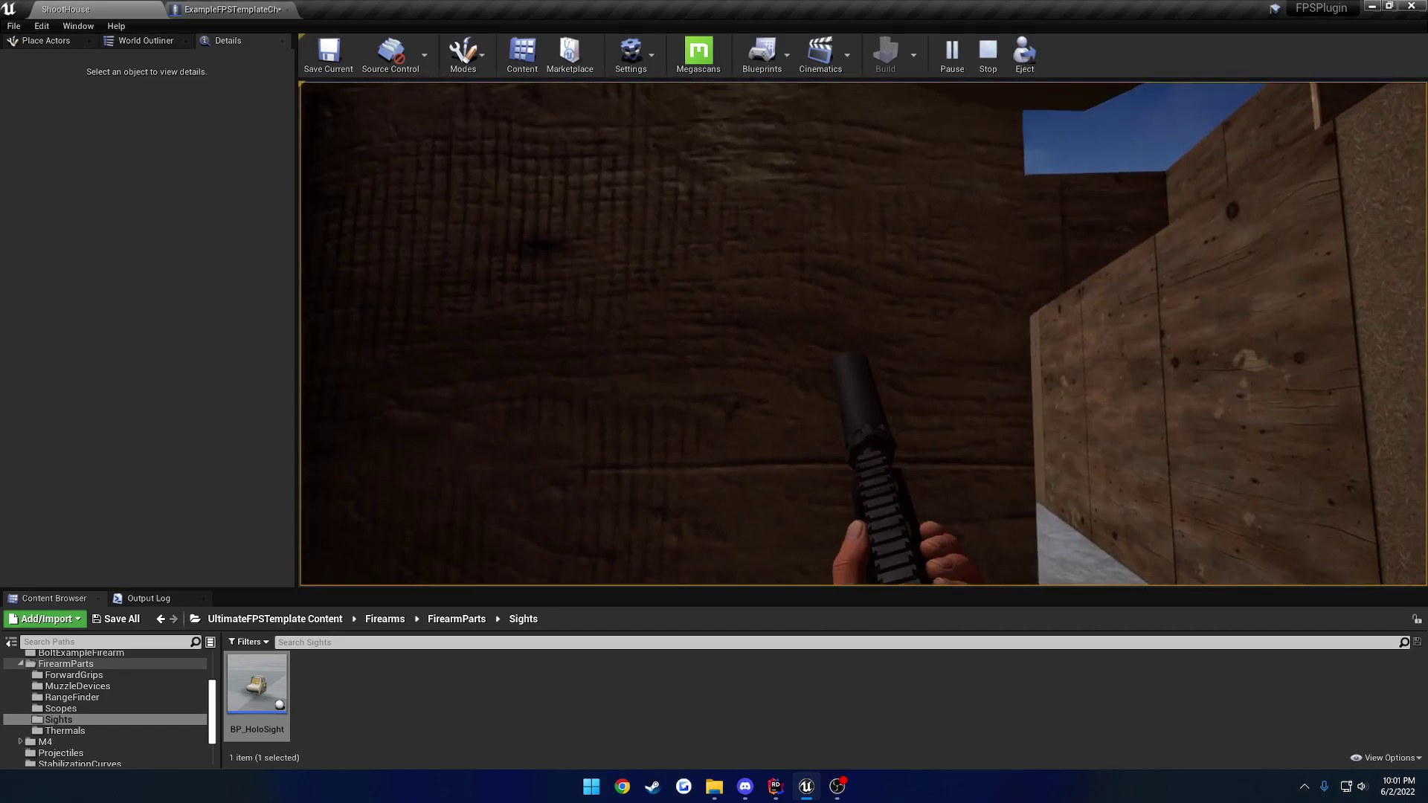
key("s")
key("w")
key("d")
key("a")
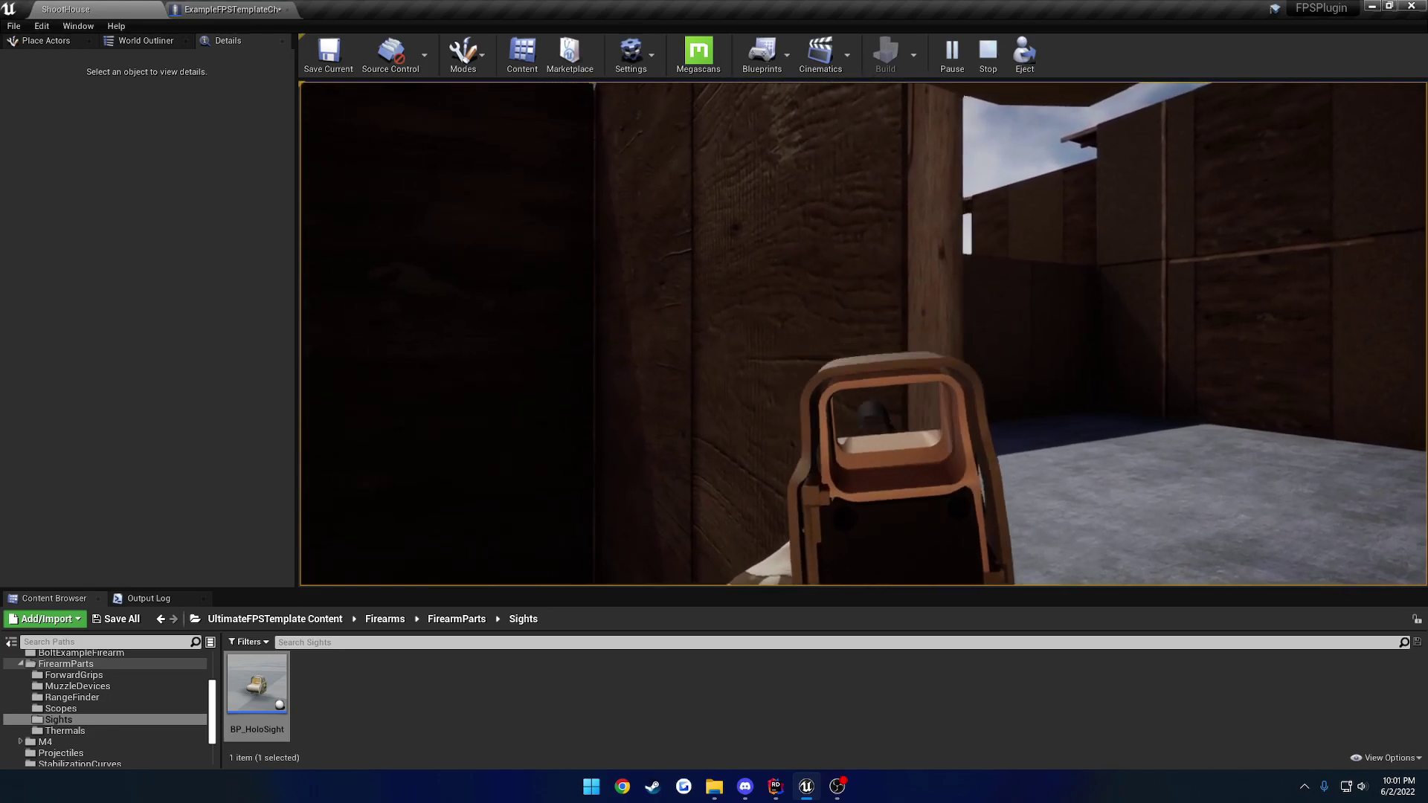
key("d")
key("a")
key("d")
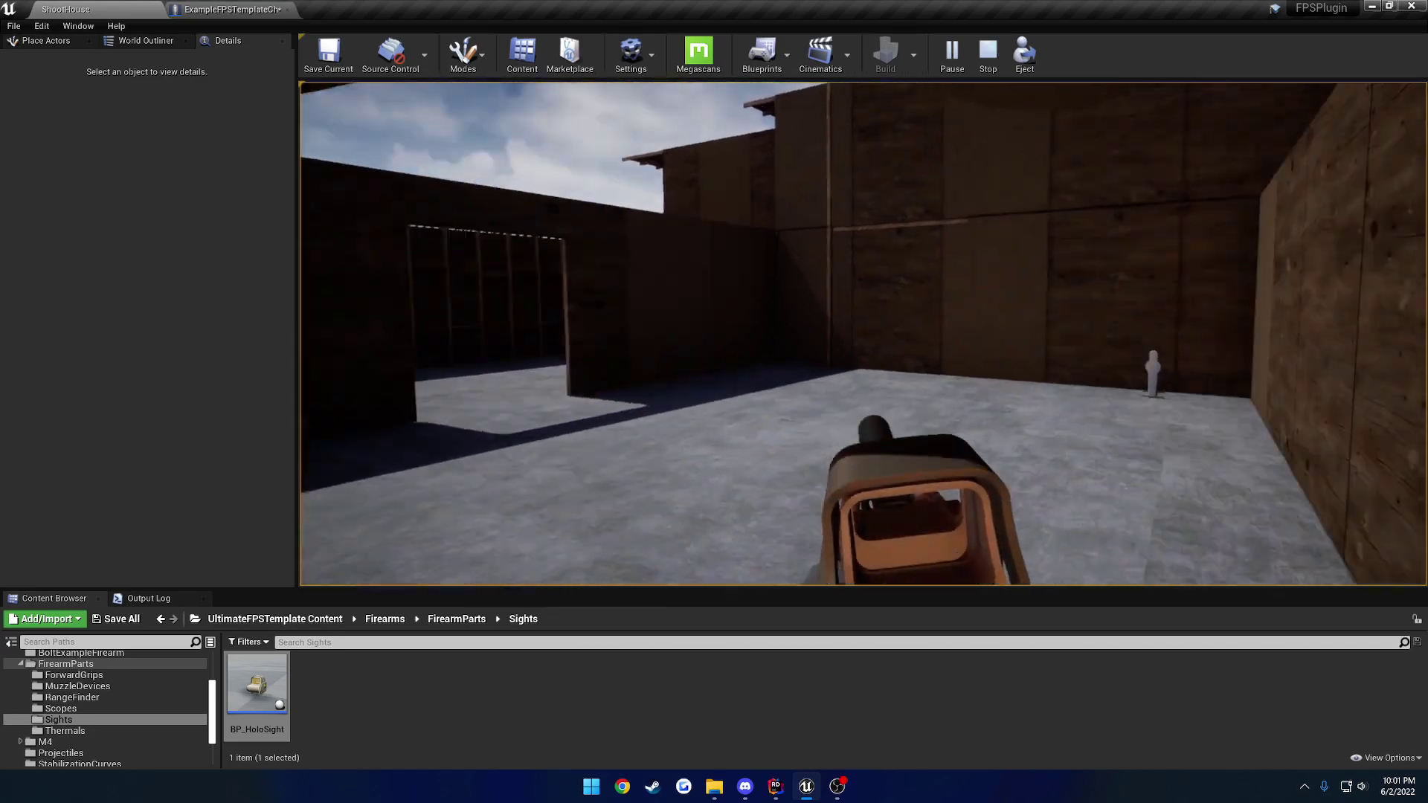
Step: Walk up to the cardboard target and test how the firearm collides with it from several positions
key("d")
key("w")
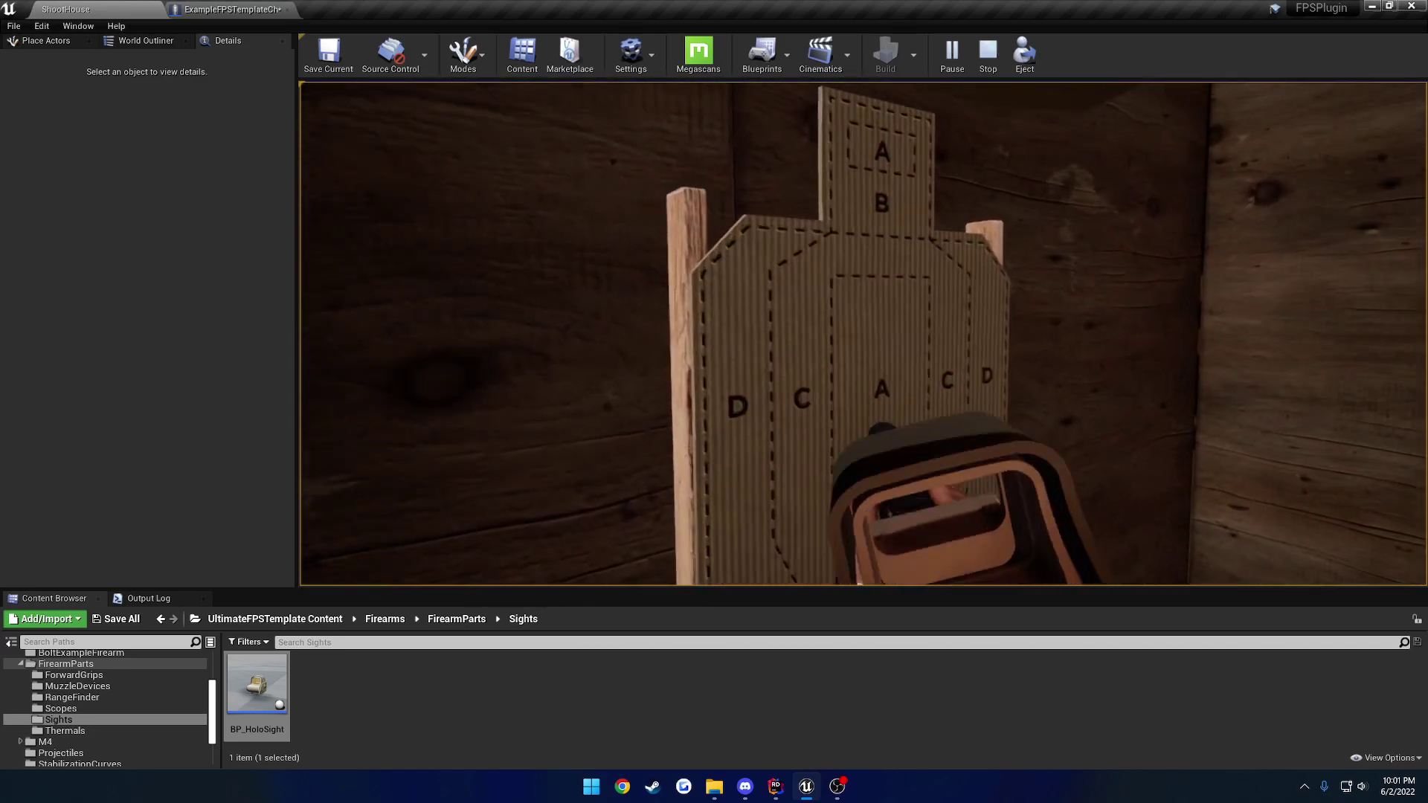
key("d")
key("s")
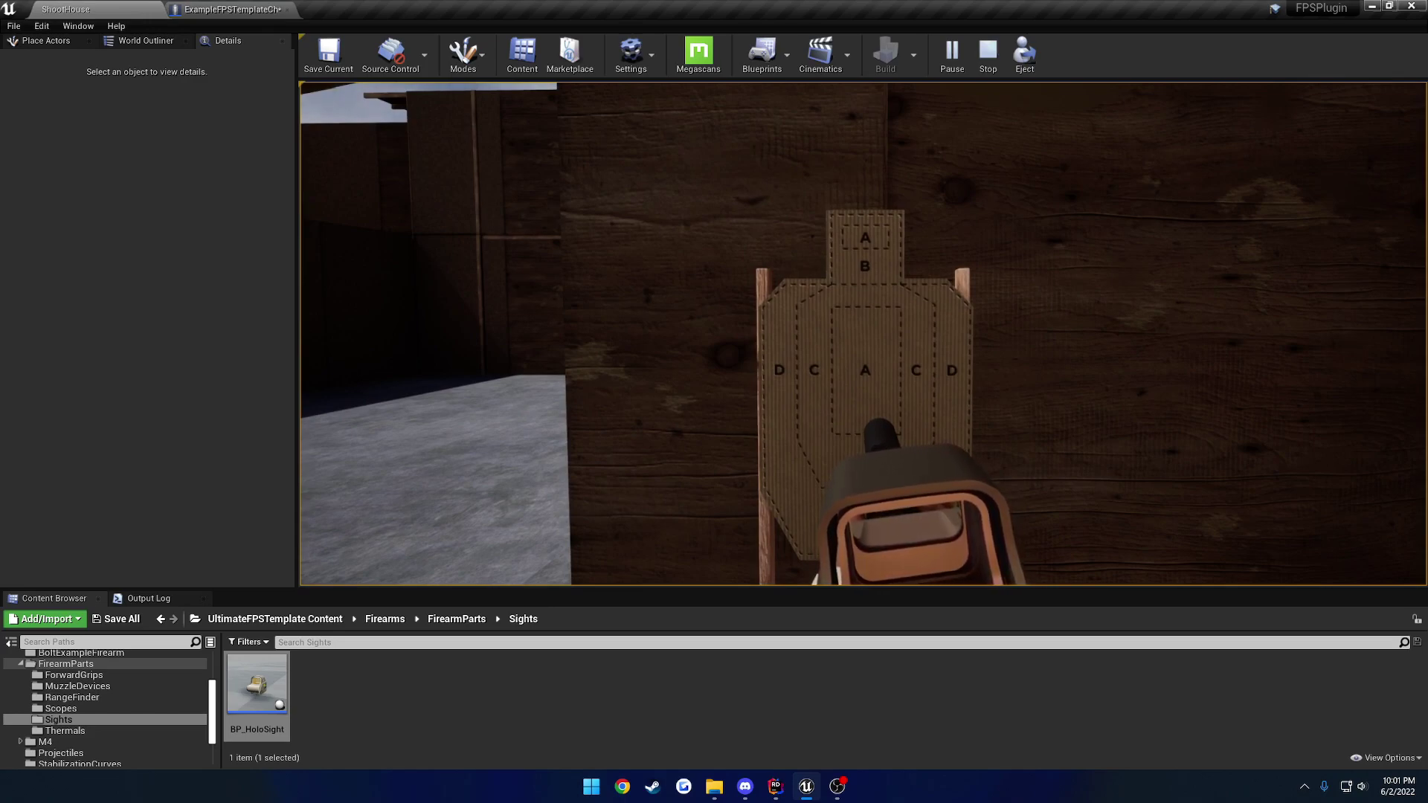
key("a")
key("w")
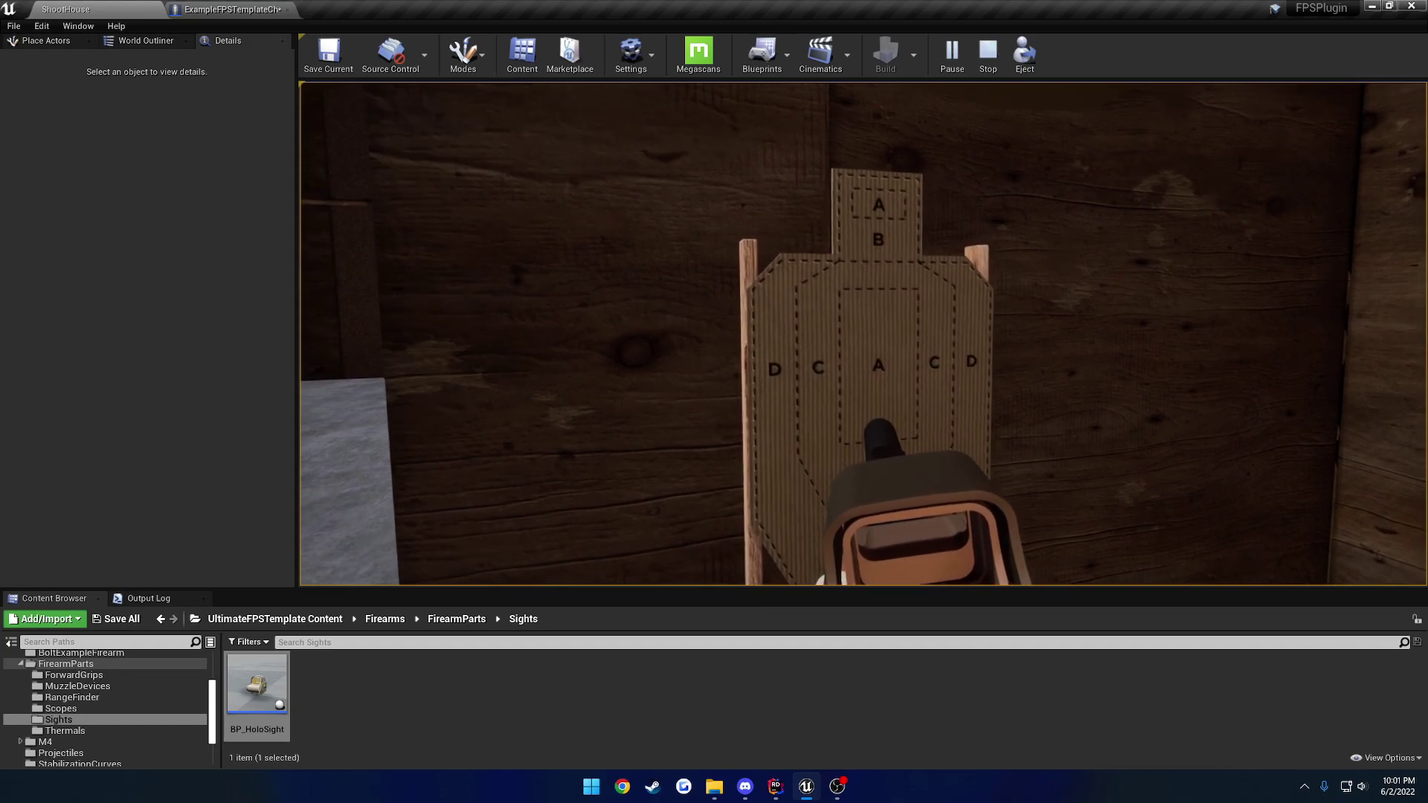
Step: Stop the play session and set the FirearmCollision trace response of the cardboard target's StaticMesh to Ignore
key("Escape")
left_click(892, 318)
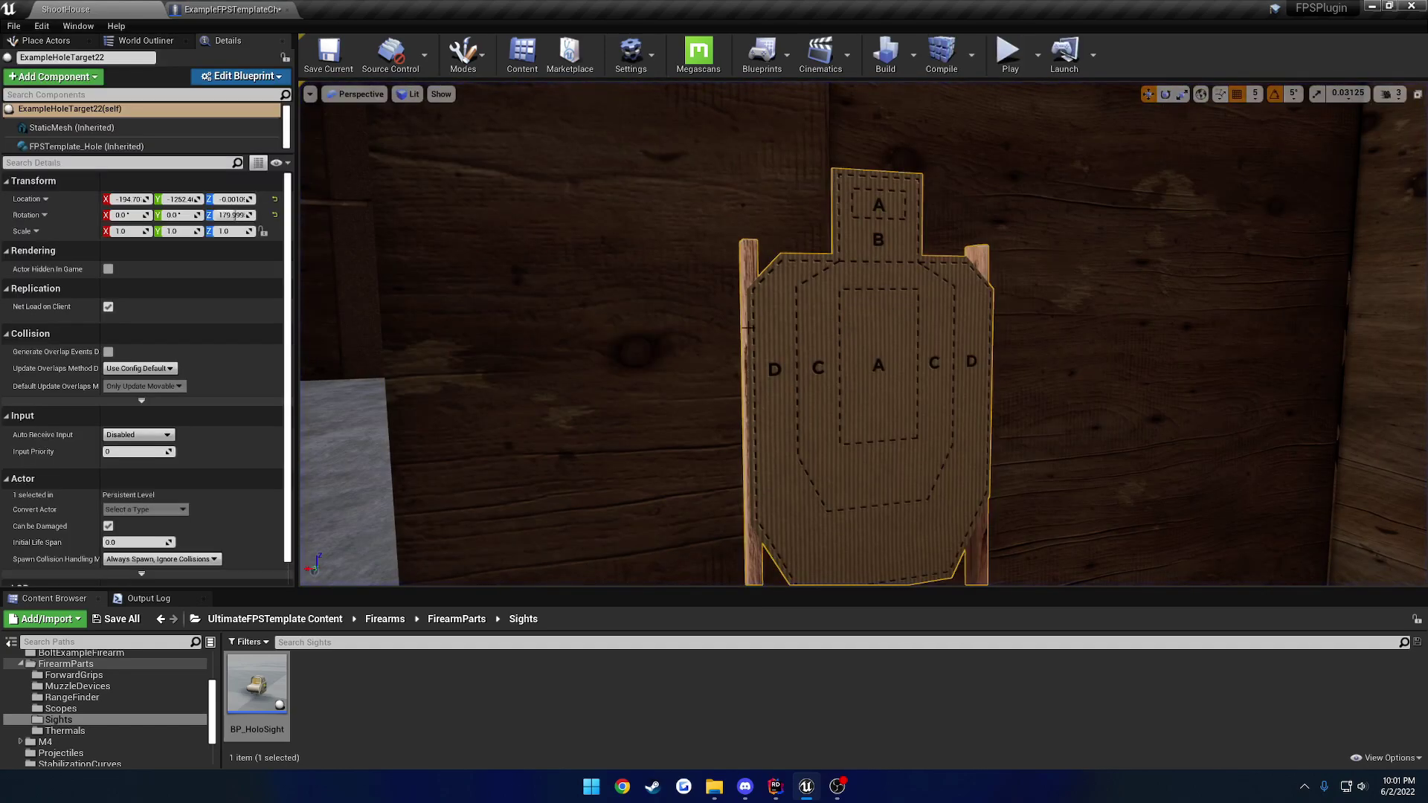
left_click(71, 127)
left_click_drag(288, 212, 289, 254)
scroll(113, 370, "down", 10)
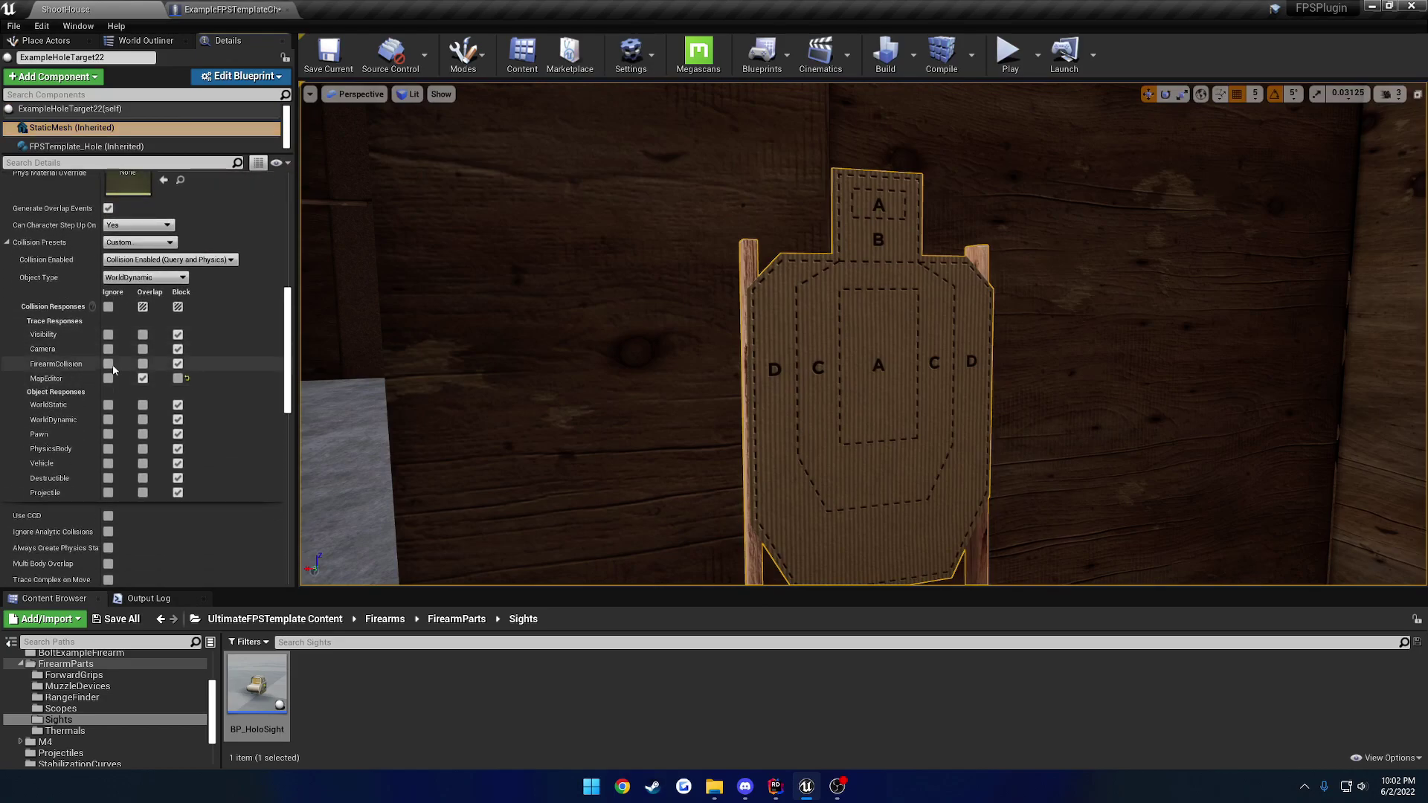
Step: Play-test walking the firearm into the cardboard target with its FirearmCollision response ignored, and end the session
left_click(1007, 52)
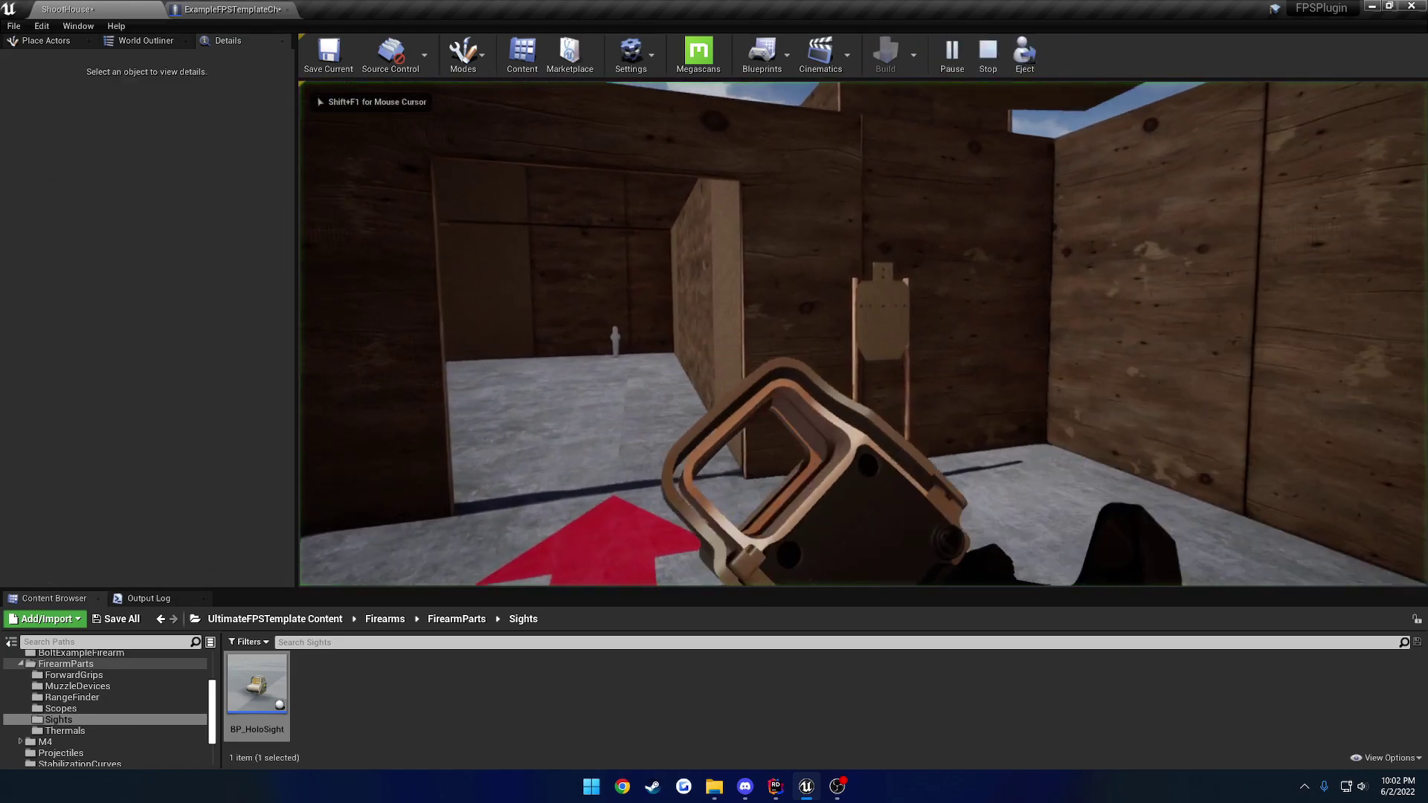
key("w")
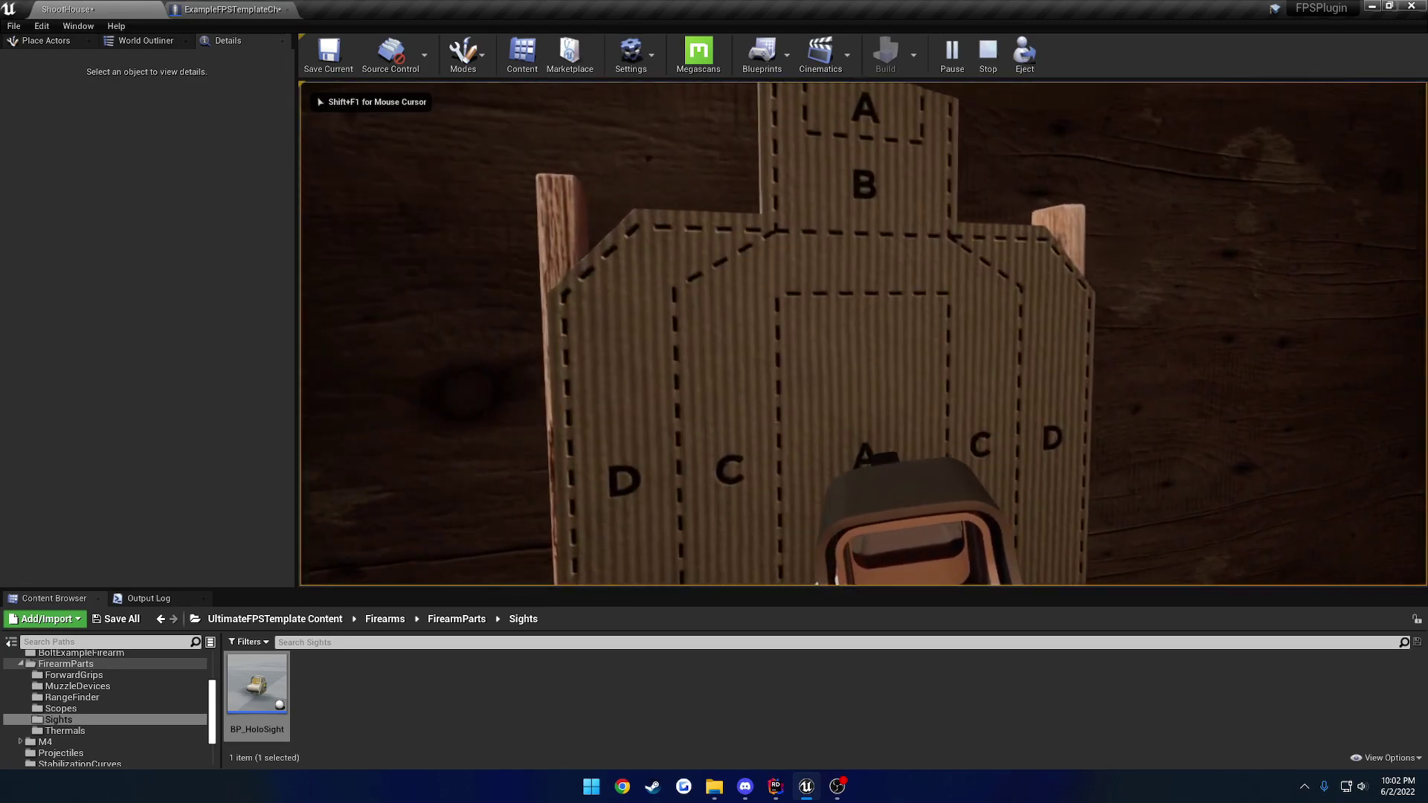
key("d")
key("a")
key("s")
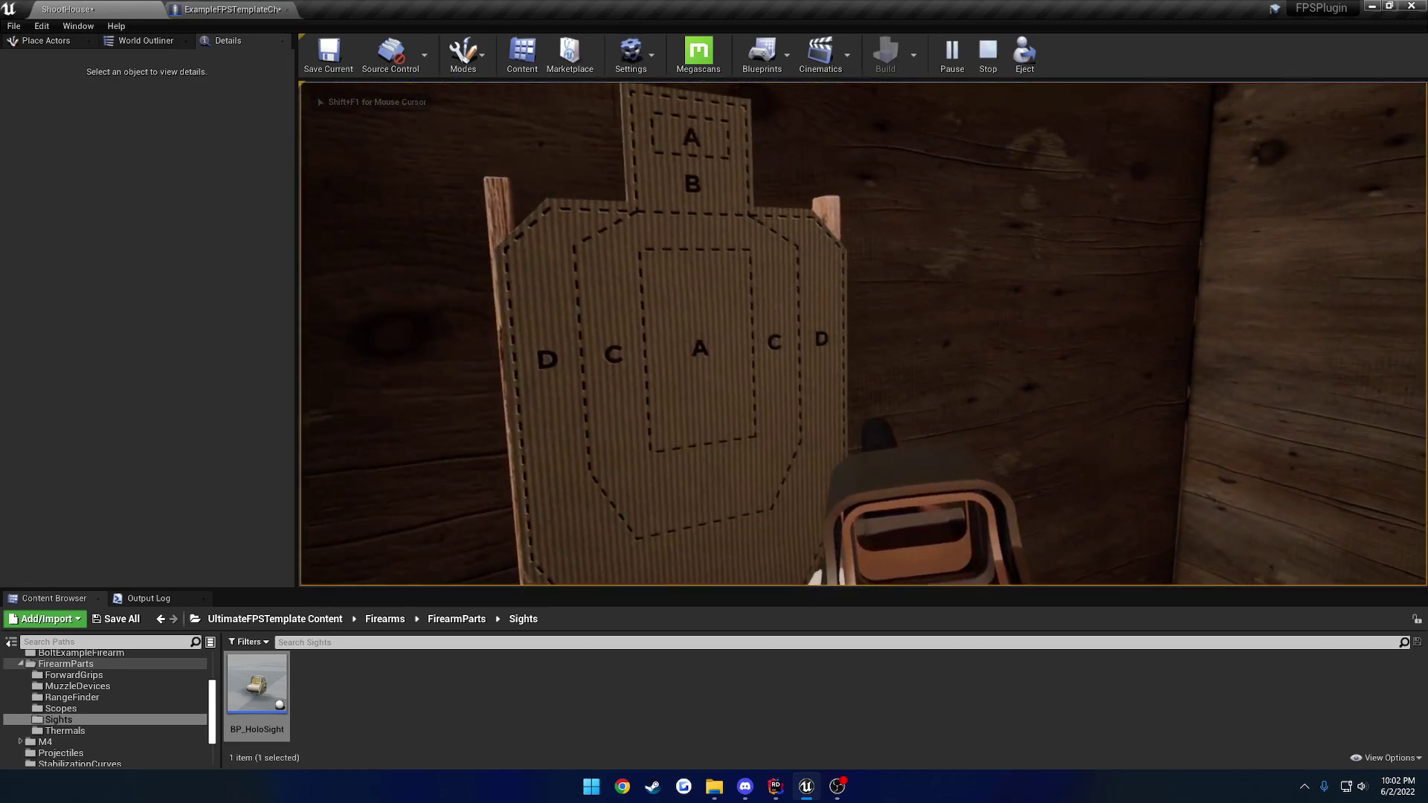
key("w")
key("s")
key("Escape")
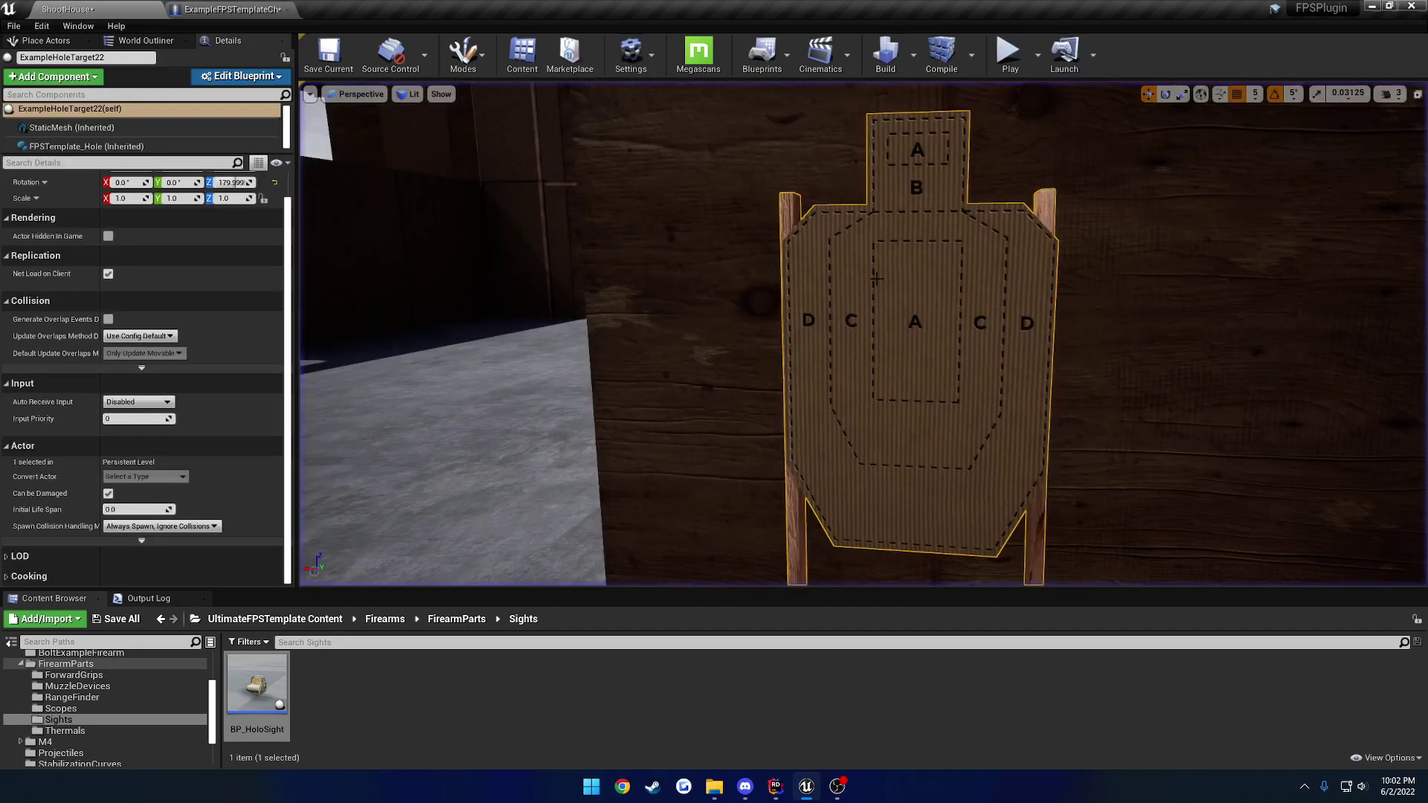
Step: Set the FirearmCollision response of the target's StaticMesh back to Block and save the current level
left_click(72, 127)
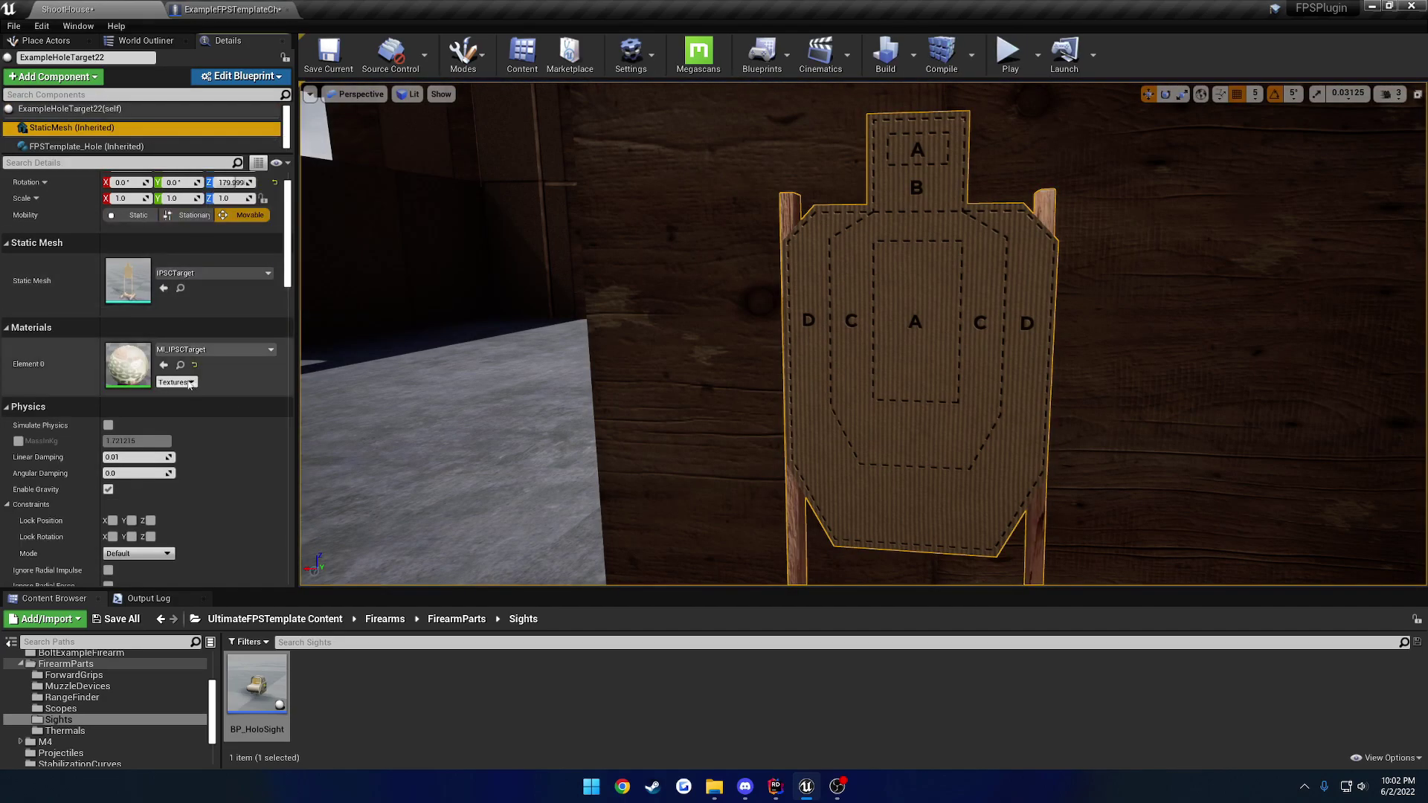
scroll(211, 411, "down", 8)
scroll(210, 411, "down", 5)
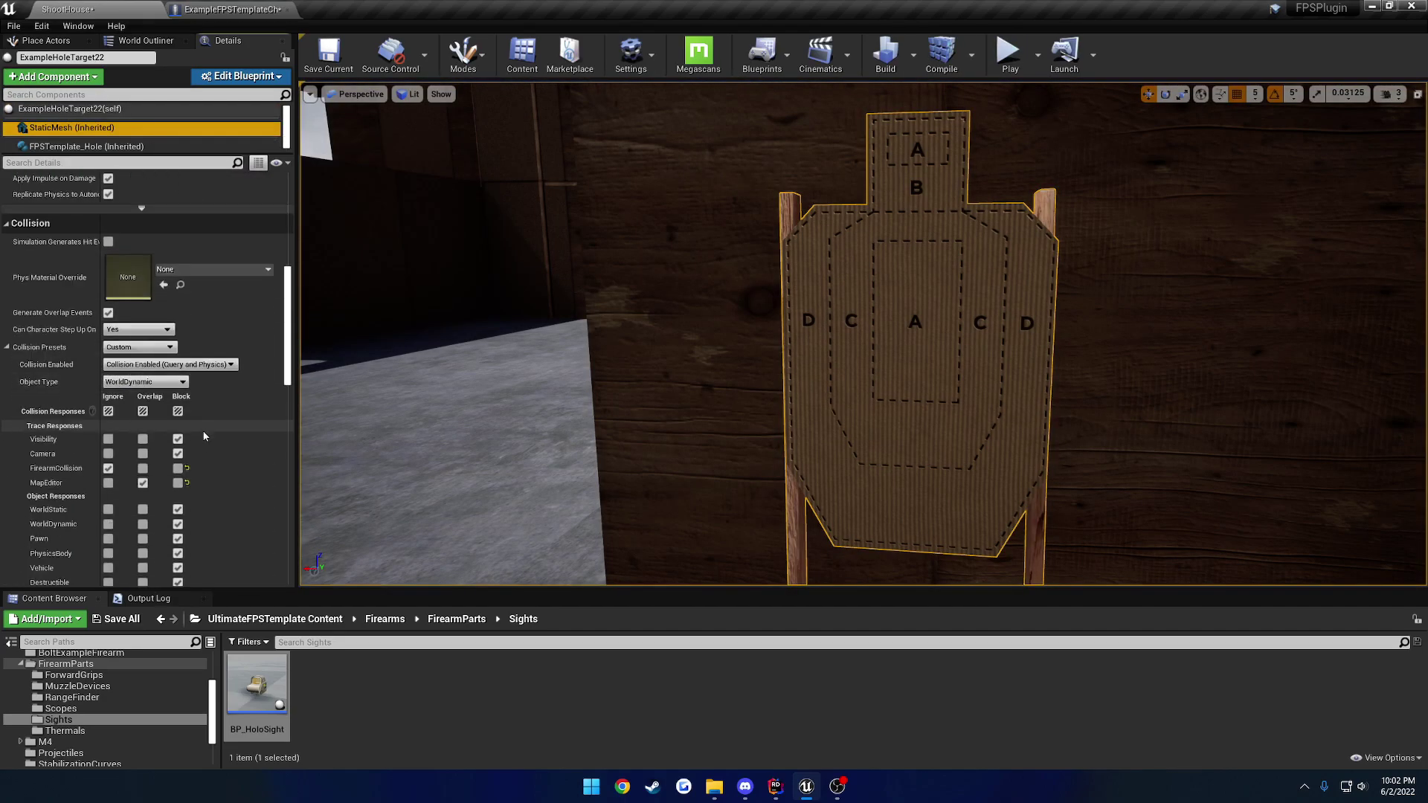
left_click(178, 469)
left_click(13, 25)
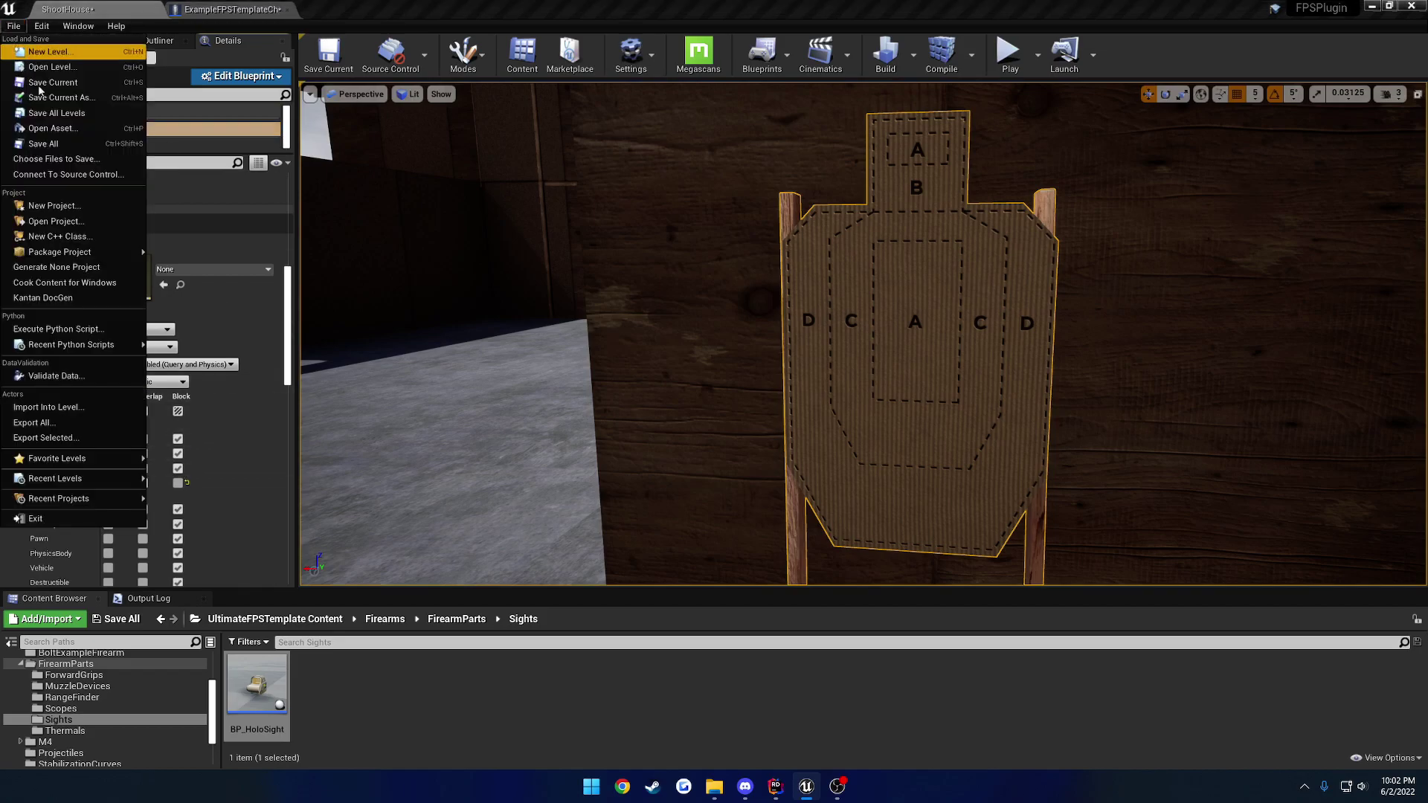
left_click(45, 82)
left_click(232, 9)
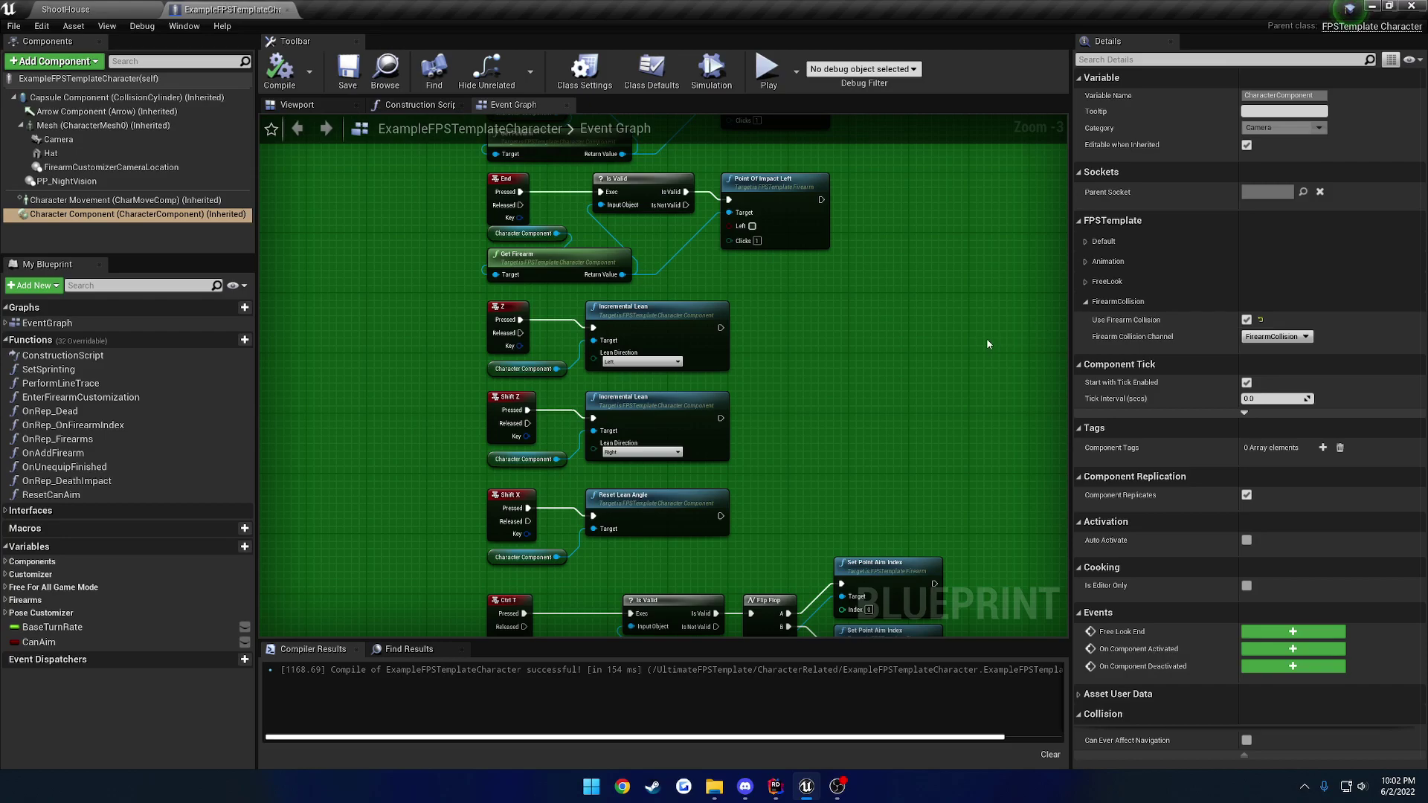
left_click(87, 8)
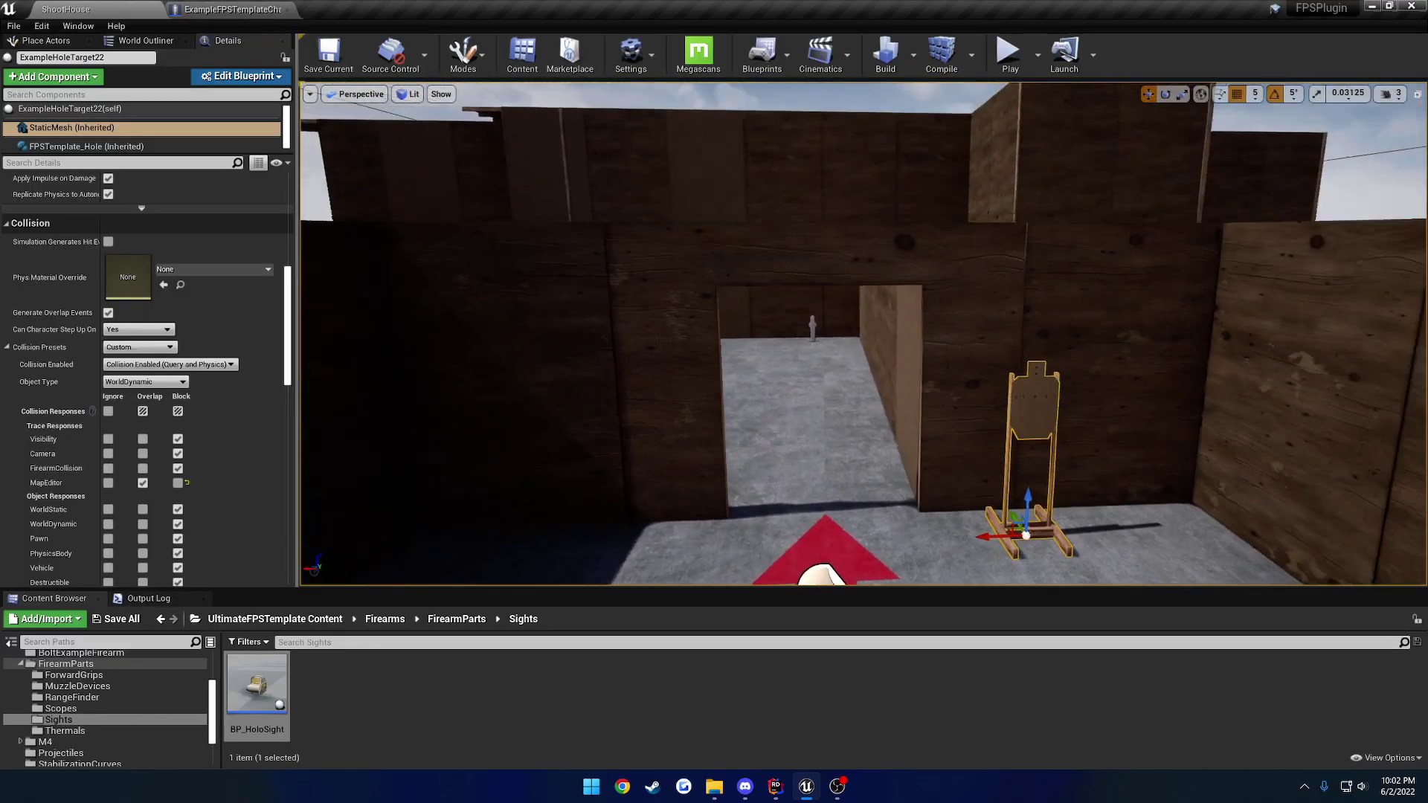
right_click_drag(862, 335, 855, 402)
right_click_drag(770, 269, 769, 281)
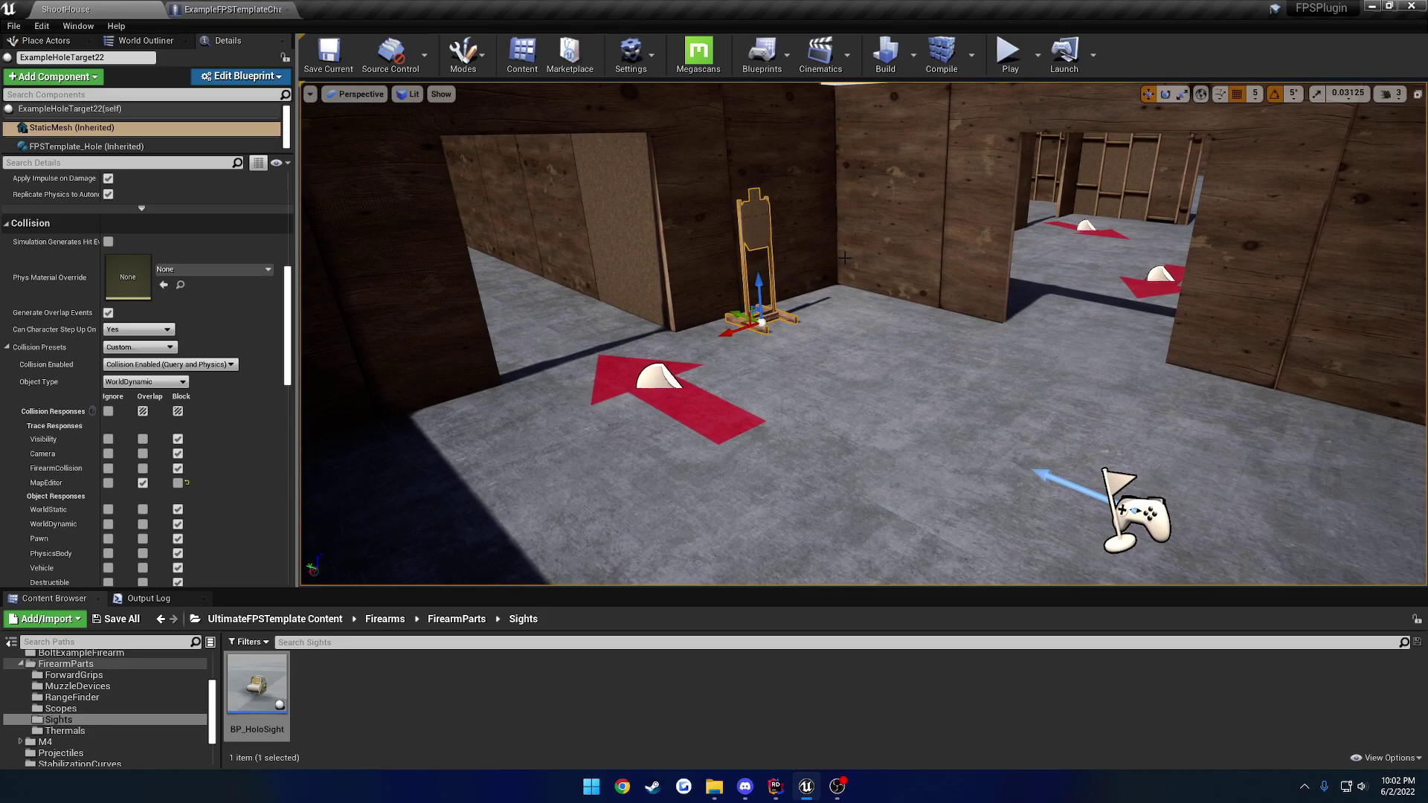
right_click_drag(887, 263, 951, 243)
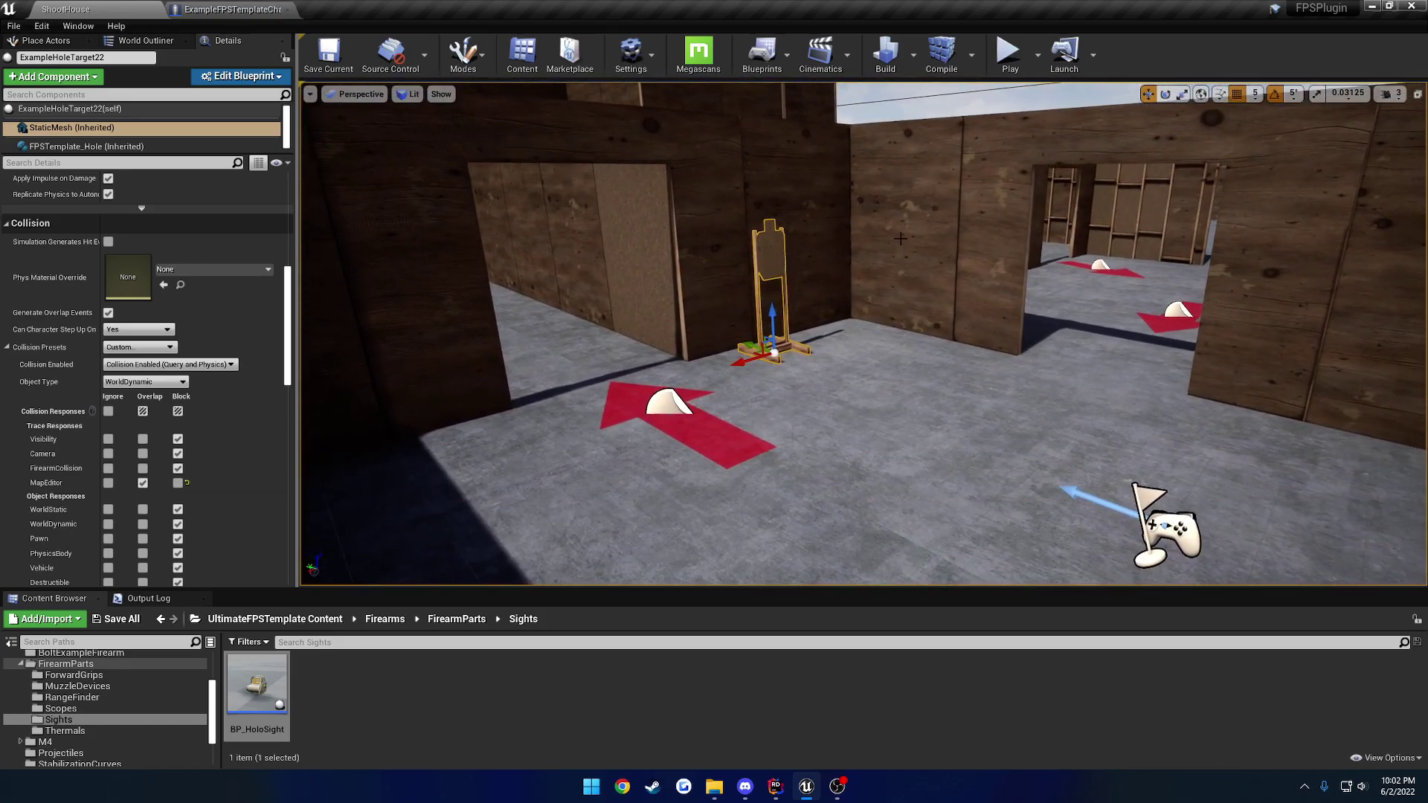
Step: Save the level and examine the Init node connected to Event BeginPlay in the Event Graph of ExampleFPSTemplateCharacter
key("ctrl+s")
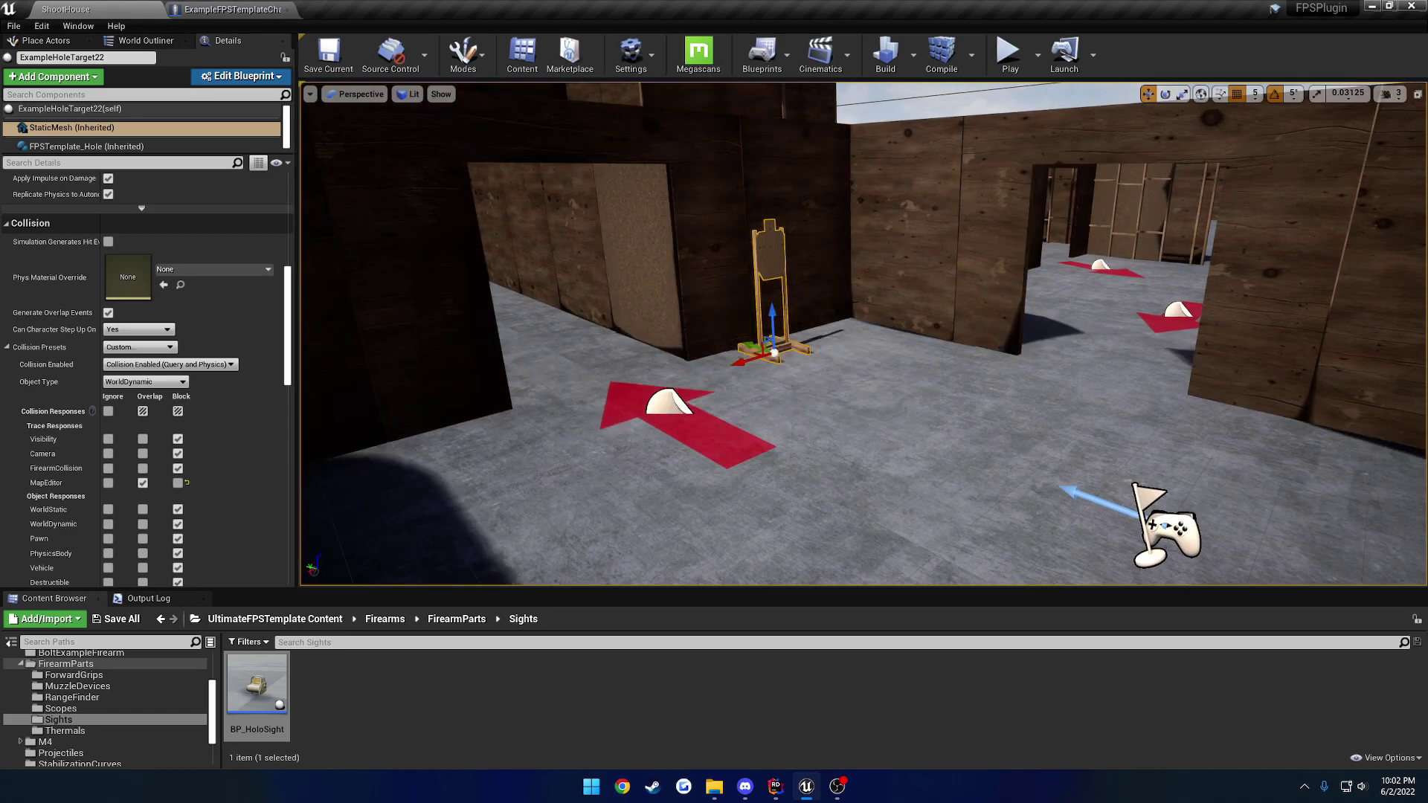
left_click(220, 9)
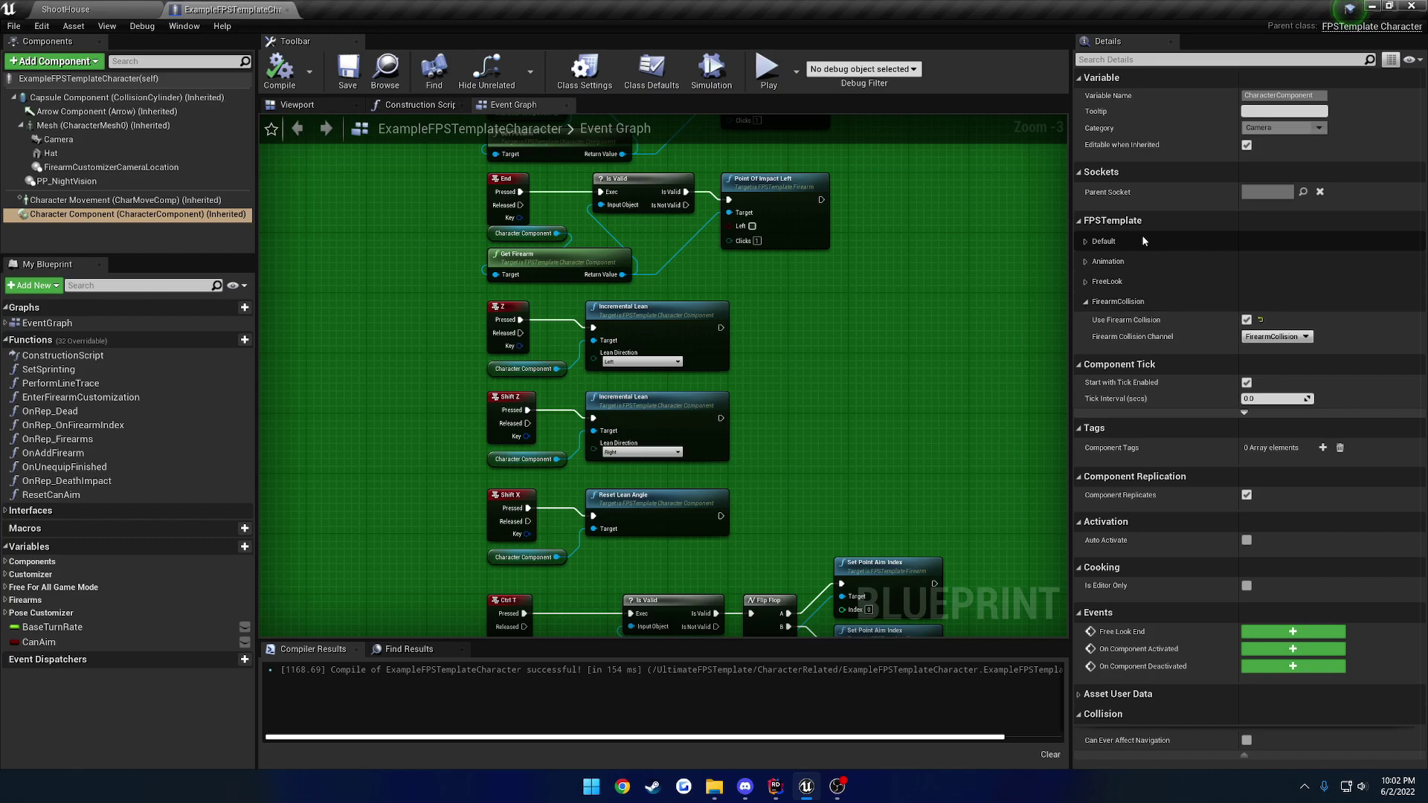
scroll(865, 378, "down", 5)
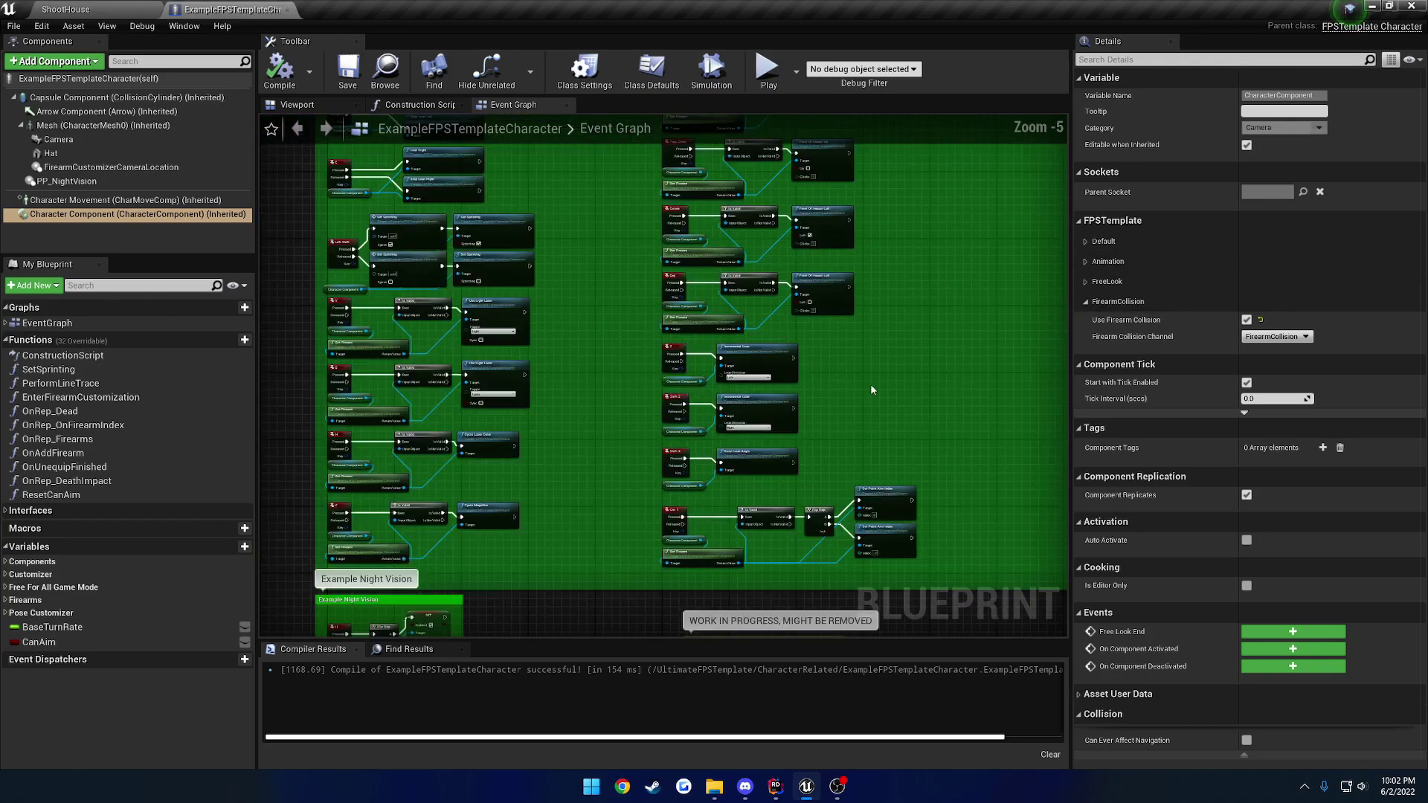
scroll(734, 437, "up", 6)
right_click_drag(727, 447, 904, 631)
scroll(855, 453, "down", 5)
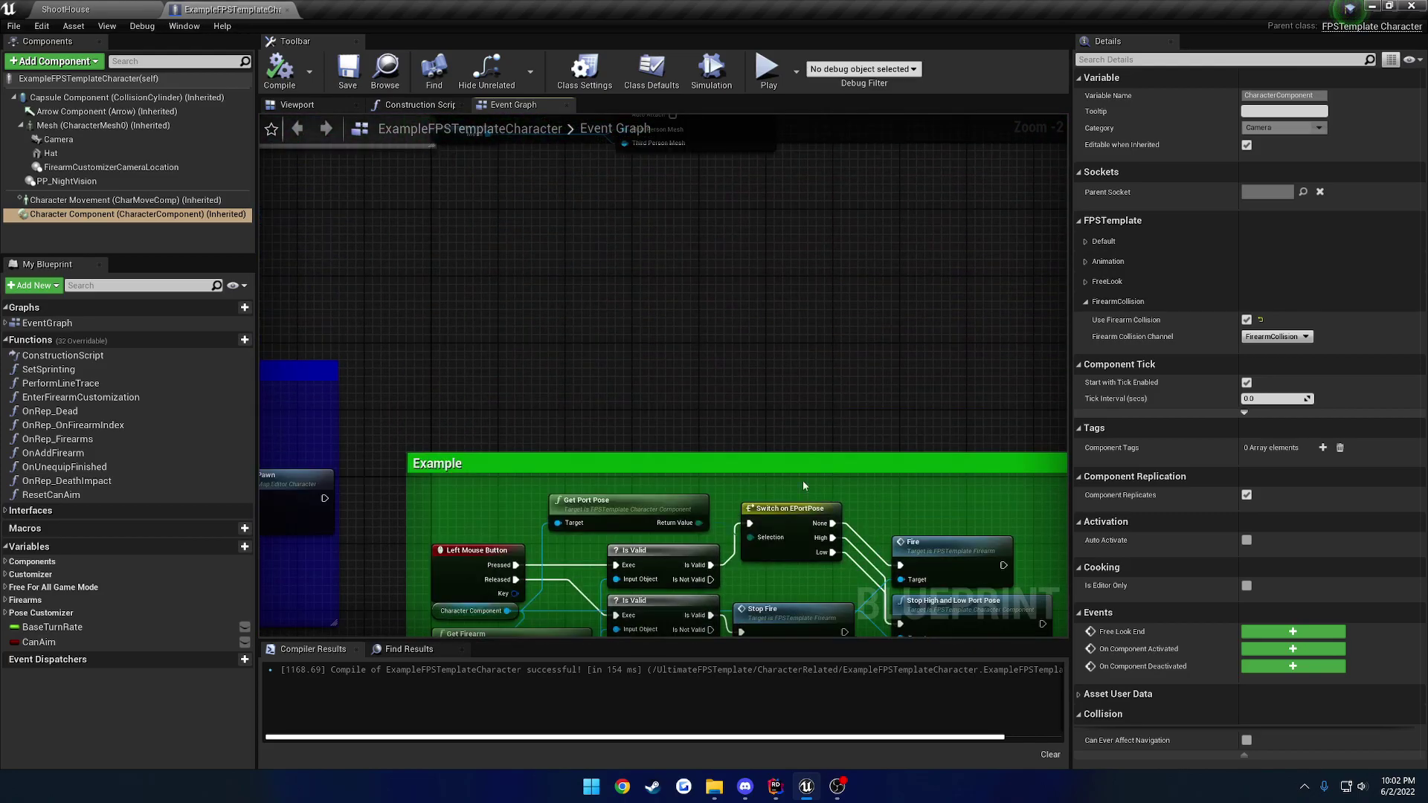
scroll(814, 466, "up", 4)
right_click_drag(748, 441, 780, 602)
left_click(733, 350)
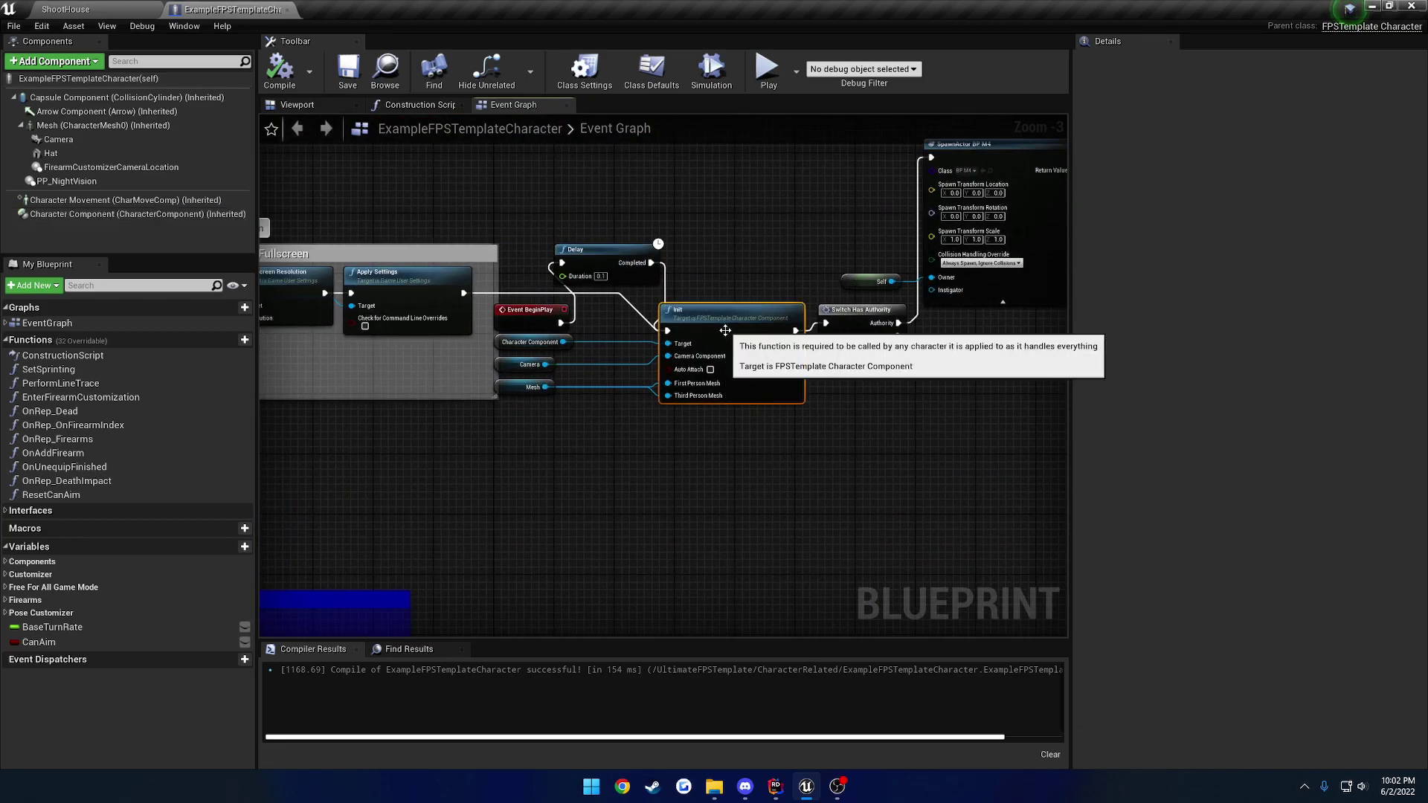
right_click_drag(926, 412, 601, 296)
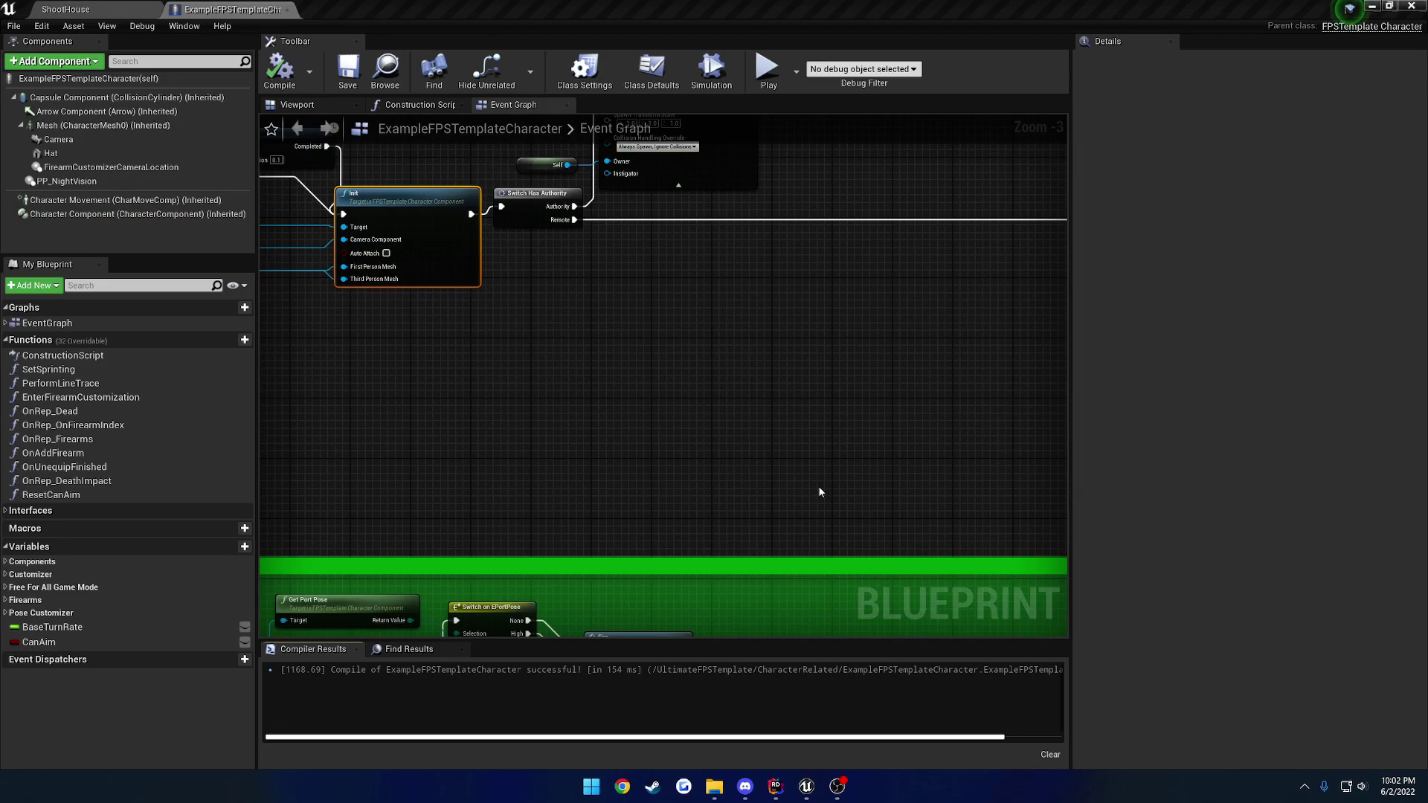